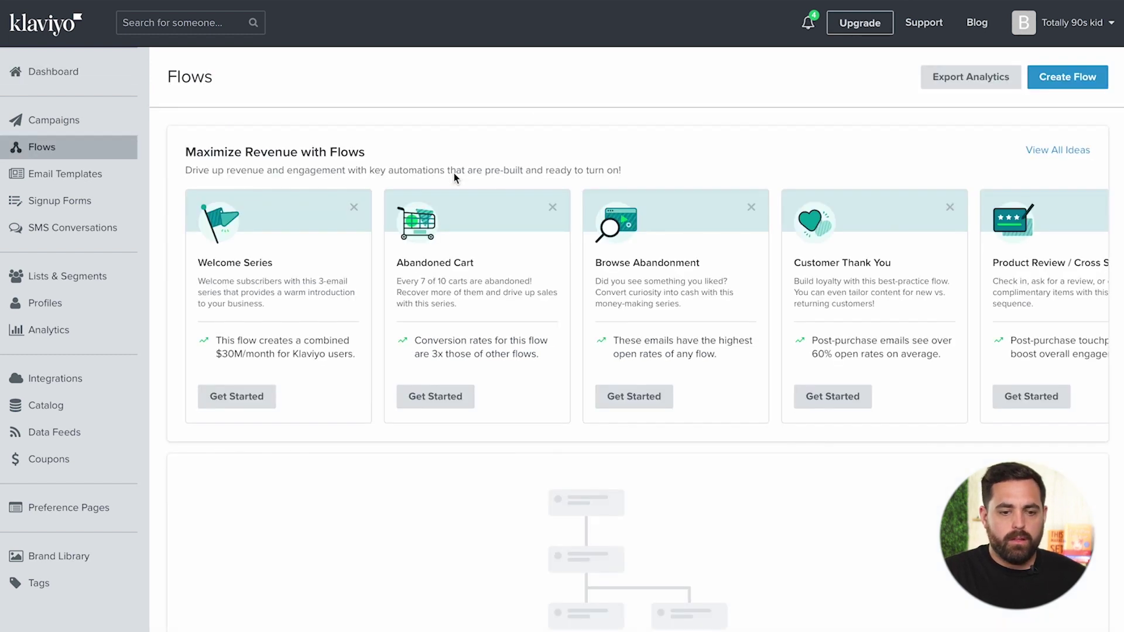
Search the flow templates for 'back in stock' and open the Standard Back in Stock Flow template
{"action": "left_click", "coordinate": [1063, 82]}
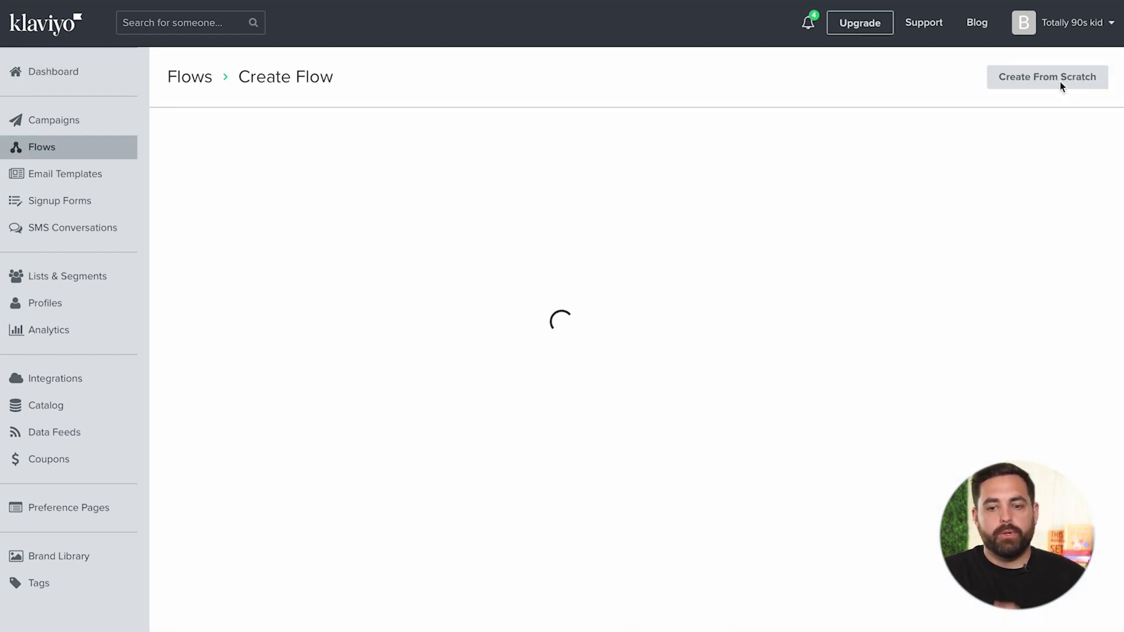
{"action": "left_click", "coordinate": [352, 136]}
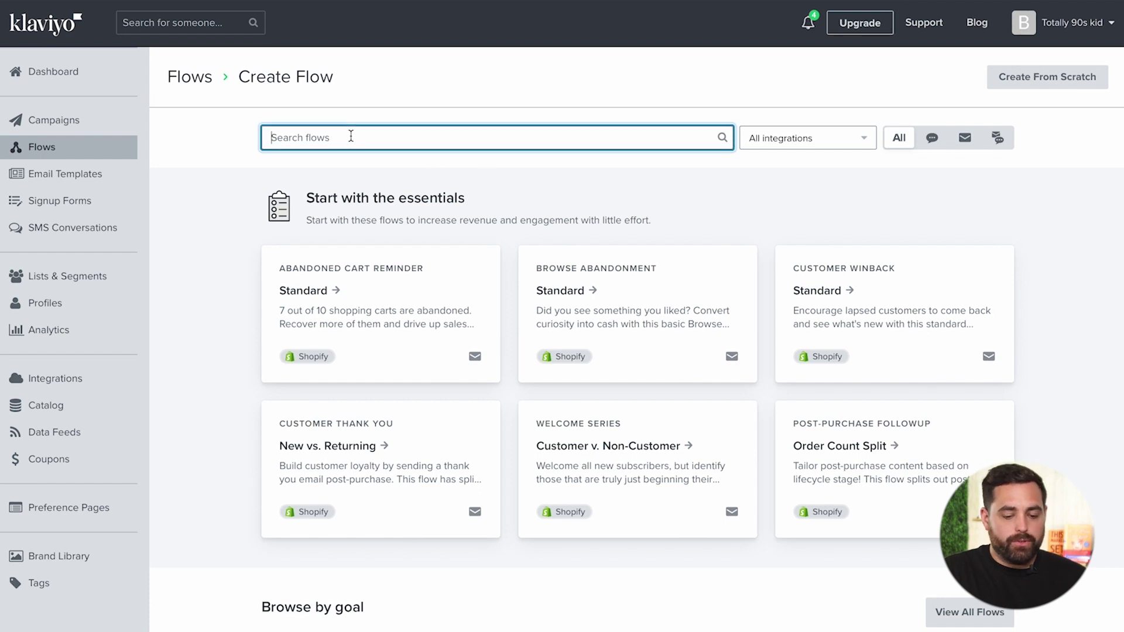
{"action": "type", "text": "backing"}
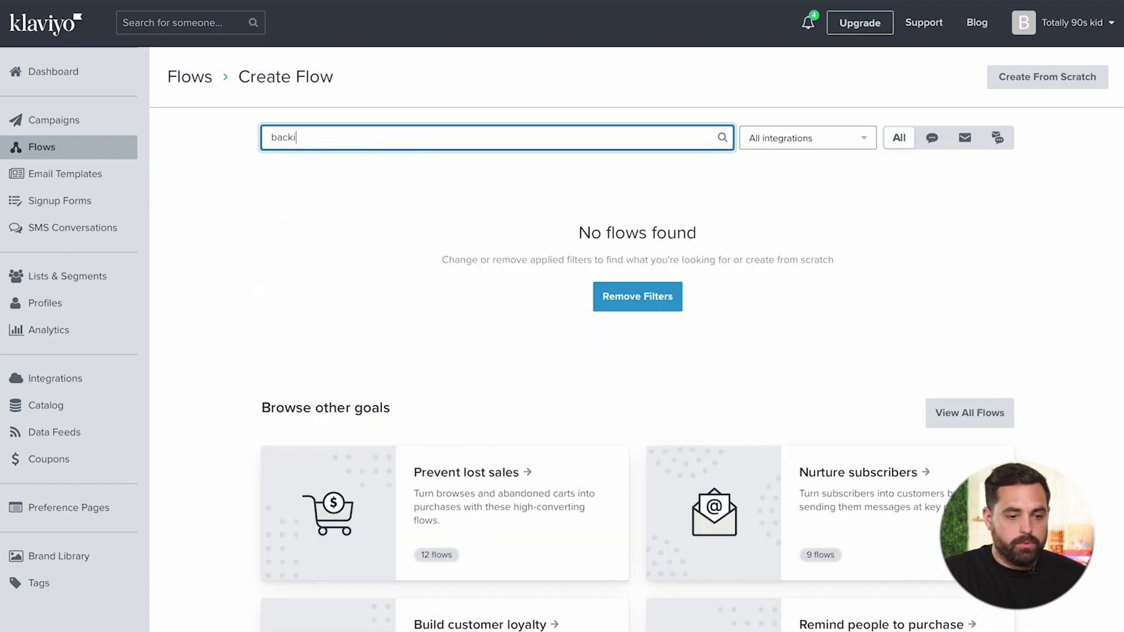
{"action": "key", "text": "BackSpace"}
{"action": "type", "text": "in stock"}
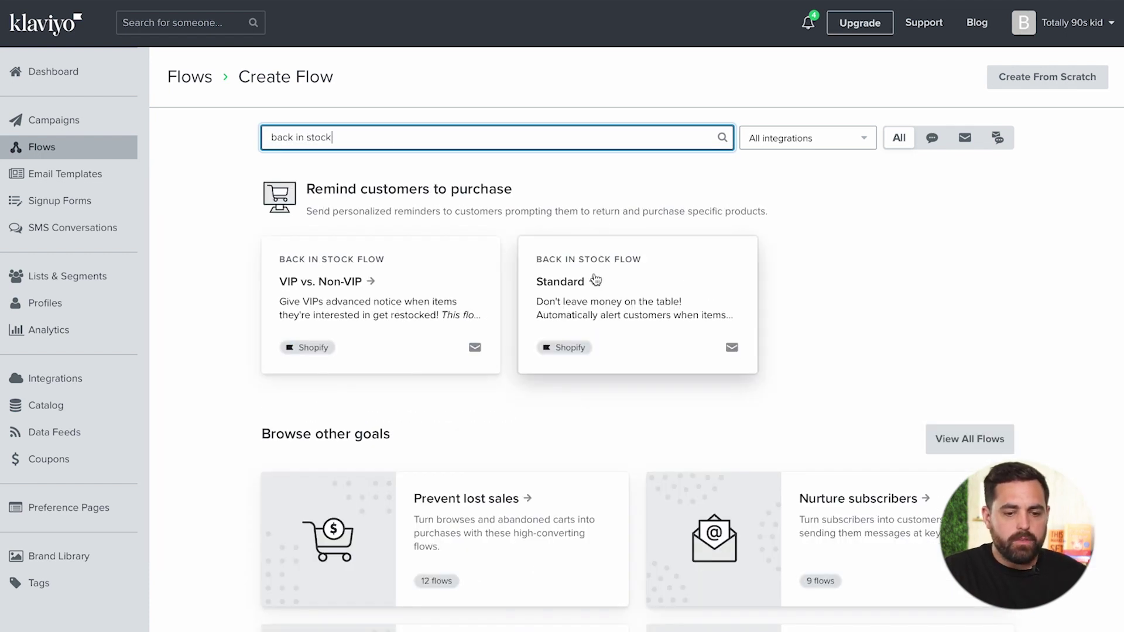
{"action": "left_click", "coordinate": [624, 292]}
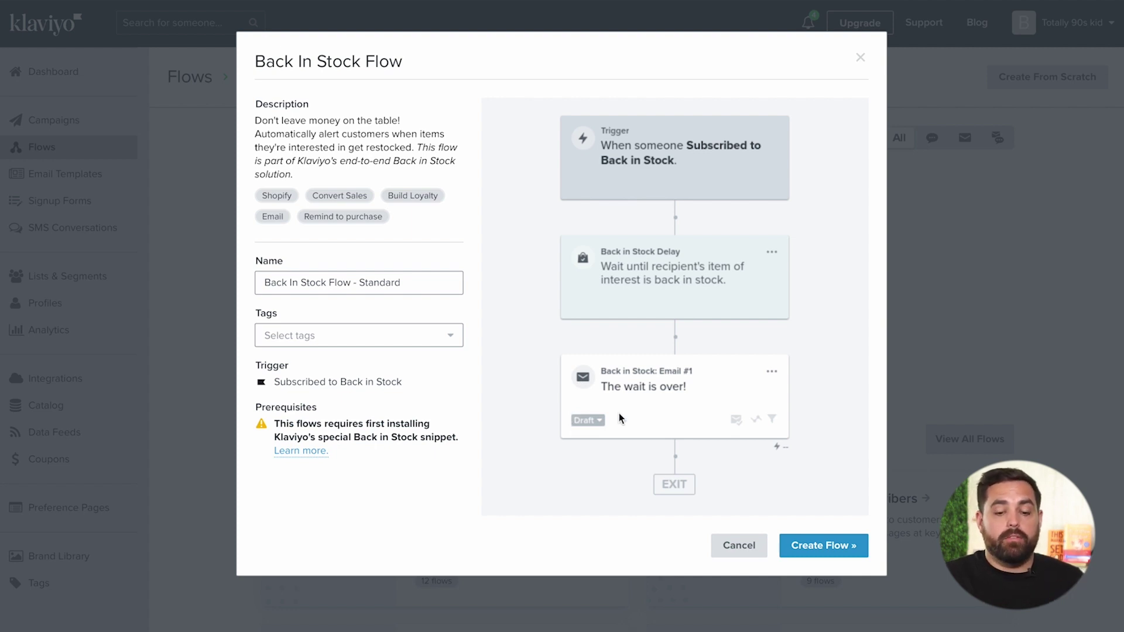
Create the flow from the Standard template and bring up the Email #1 card's options
{"action": "left_click", "coordinate": [810, 554]}
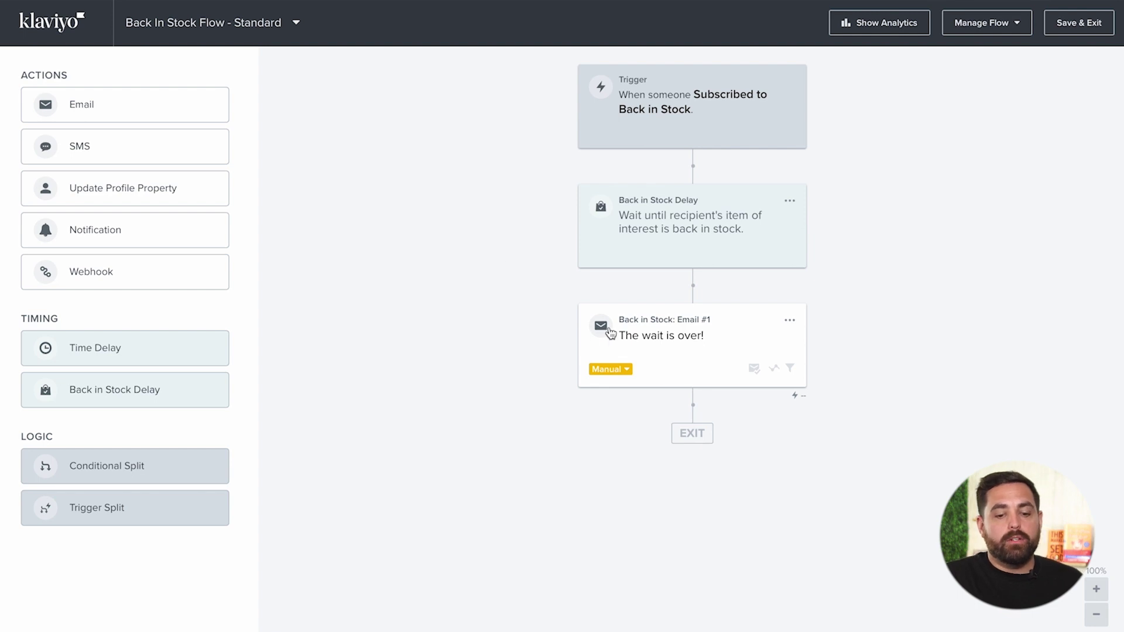
{"action": "left_click", "coordinate": [790, 323]}
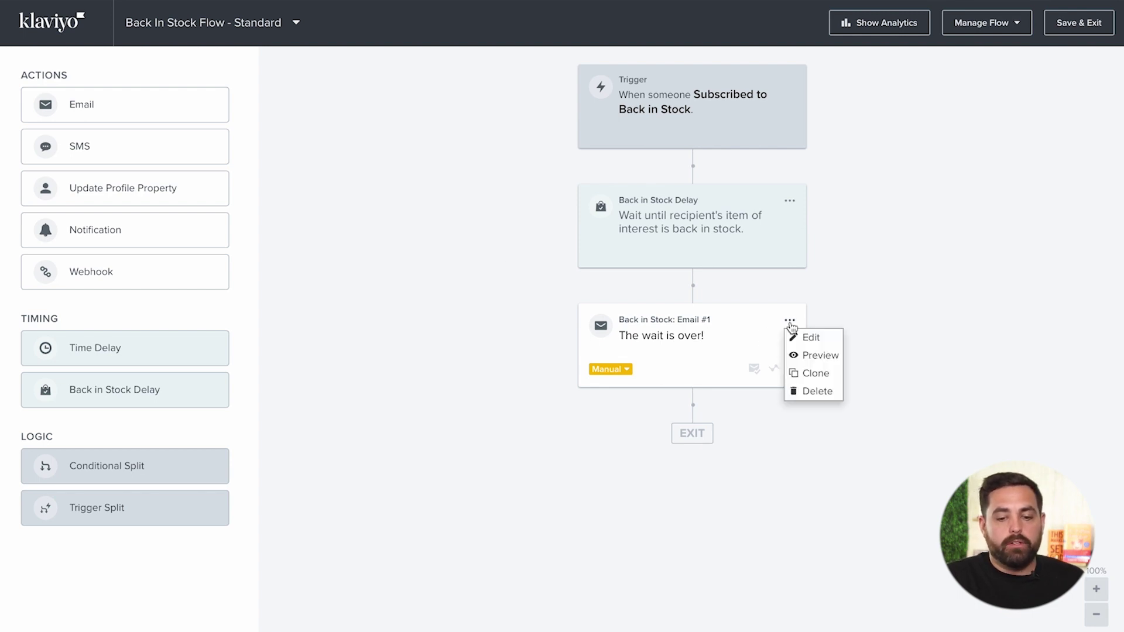
Edit 'The wait is over!' email and open its content in the drag-and-drop editor
{"action": "left_click", "coordinate": [816, 342]}
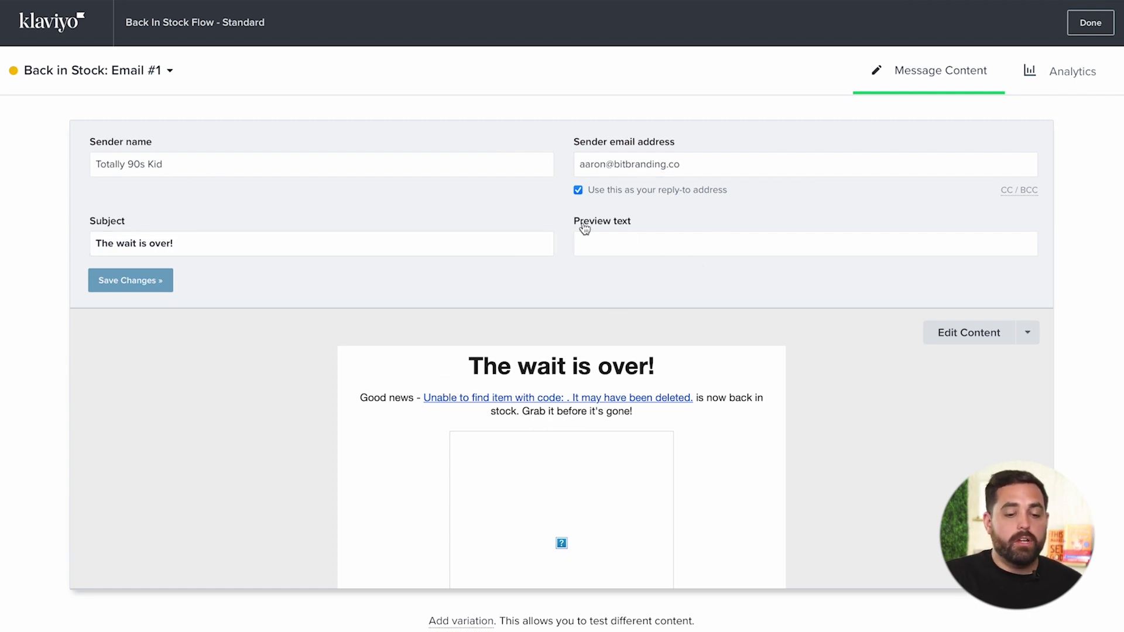
{"action": "scroll", "coordinate": [761, 281], "scroll_direction": "down", "scroll_amount": 1}
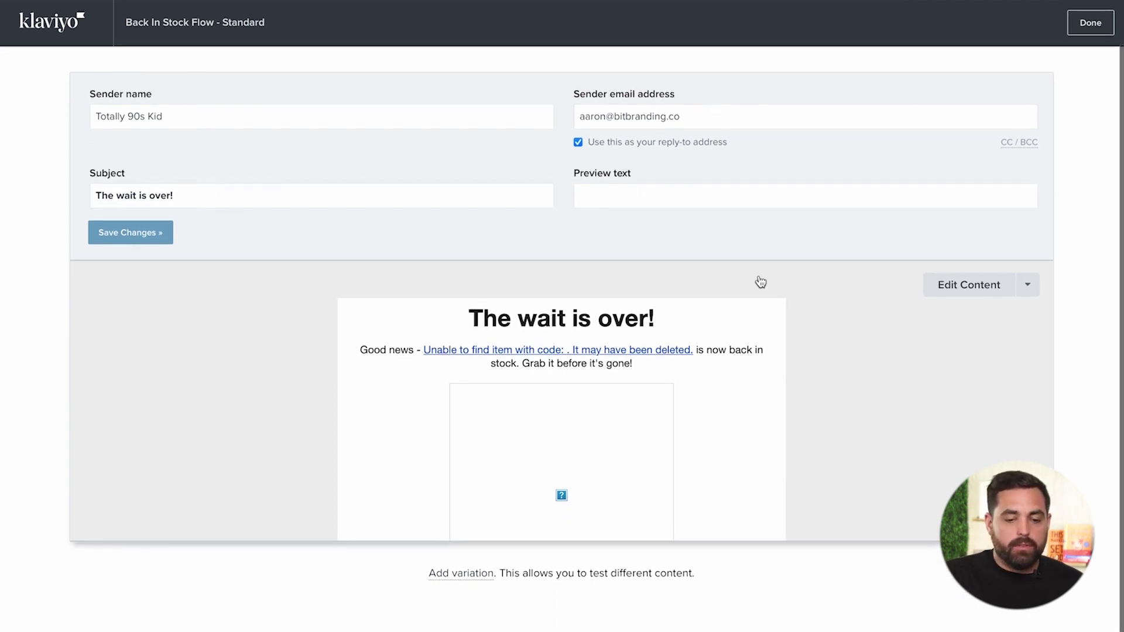
{"action": "left_click", "coordinate": [944, 289]}
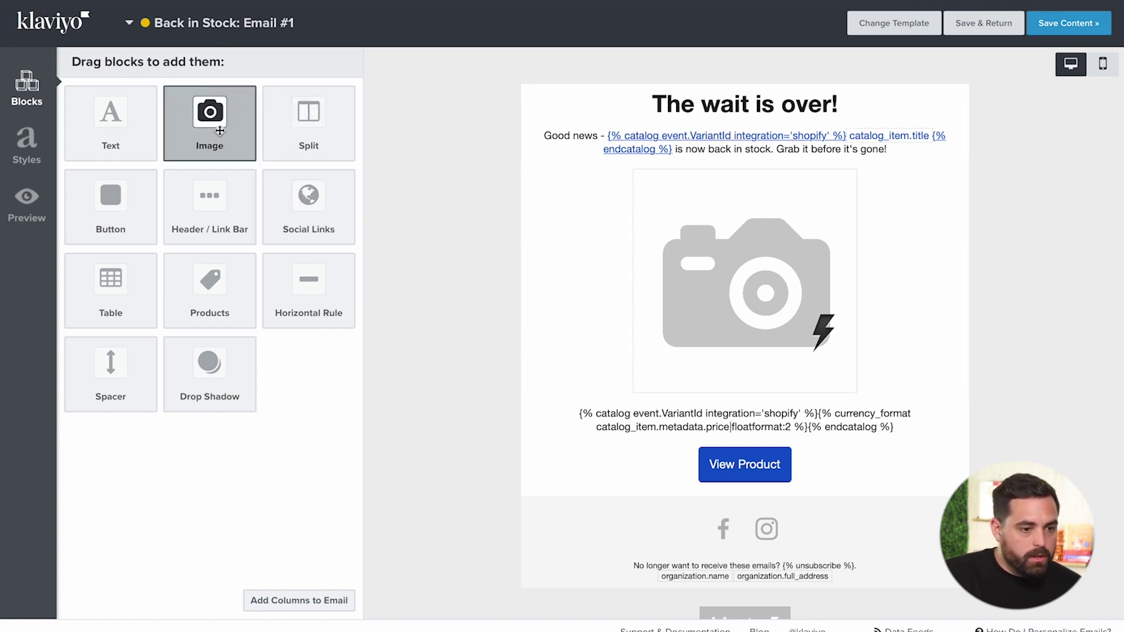
Add an Image block at the top and upload skt-logo.png from the Scrapped Knee folder
{"action": "left_click_drag", "start_coordinate": [214, 136], "coordinate": [647, 80]}
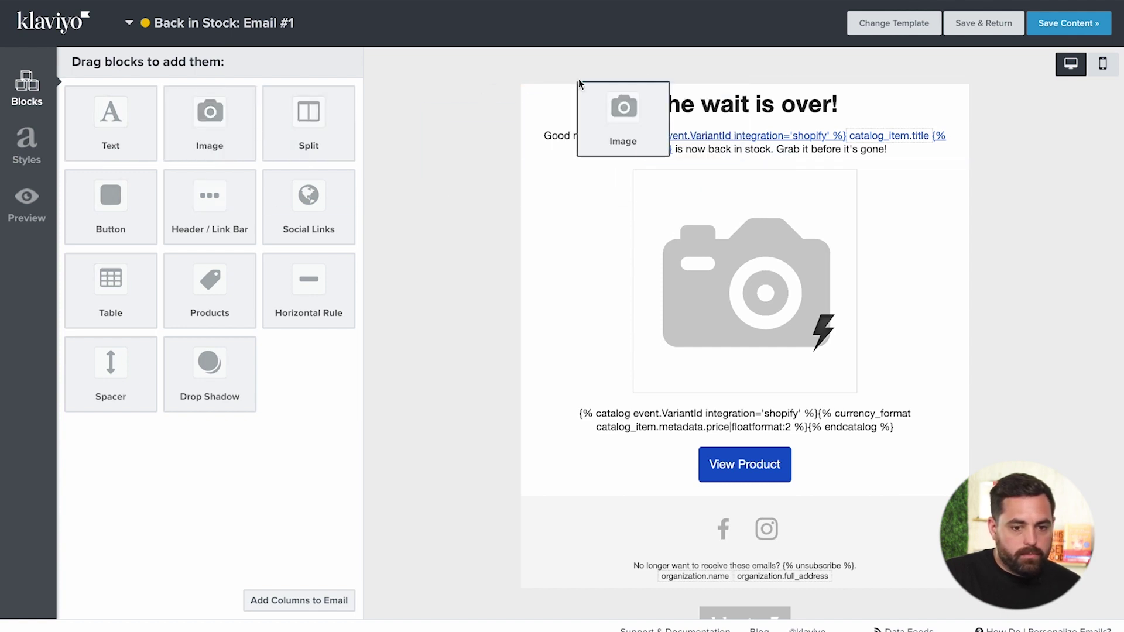
{"action": "left_click_drag", "start_coordinate": [247, 136], "coordinate": [597, 95]}
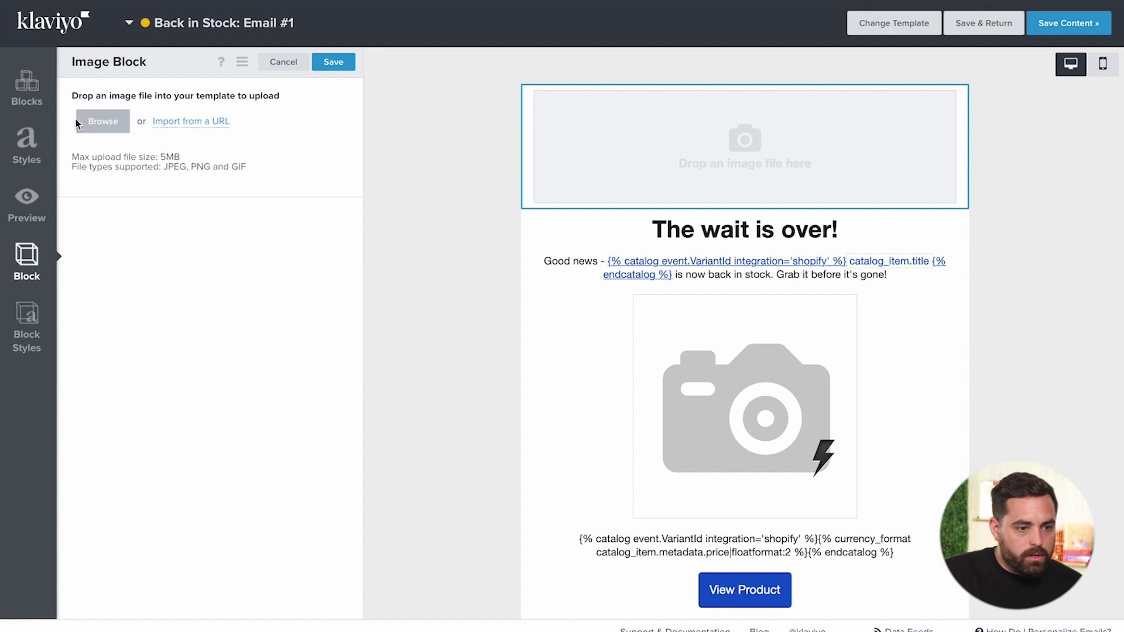
{"action": "left_click", "coordinate": [101, 124]}
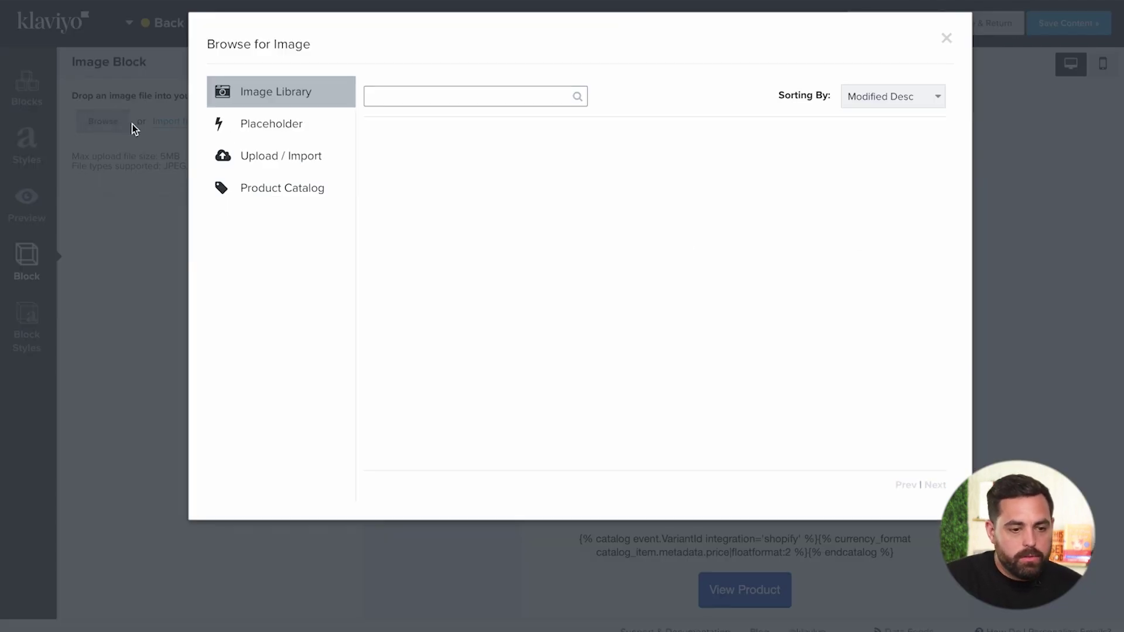
{"action": "left_click", "coordinate": [269, 157]}
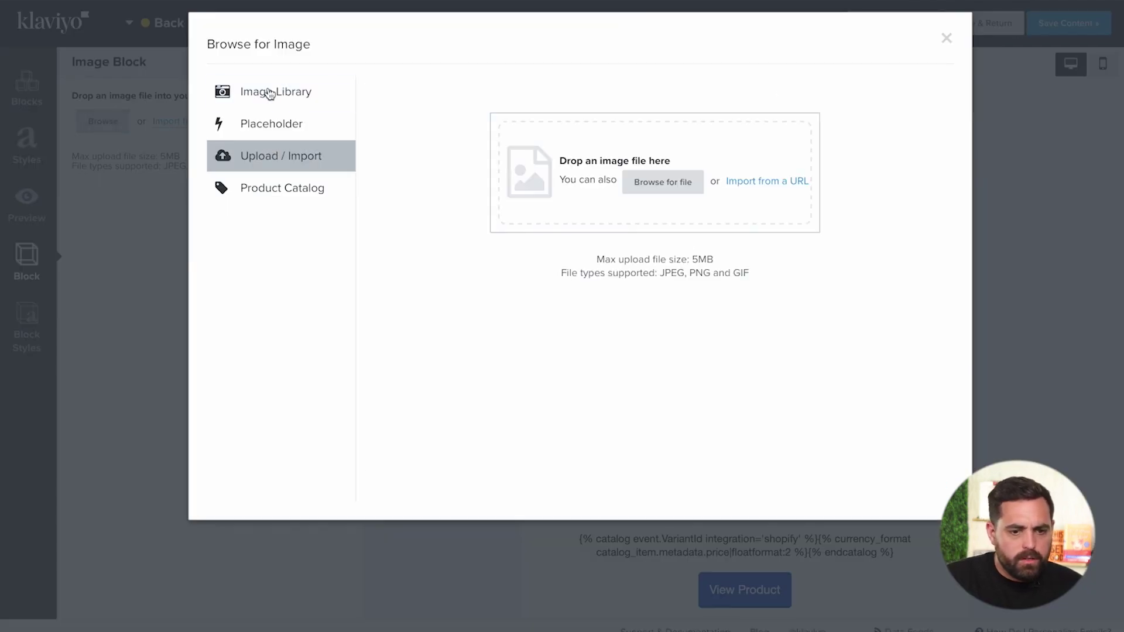
{"action": "left_click", "coordinate": [270, 92]}
{"action": "left_click", "coordinate": [287, 157]}
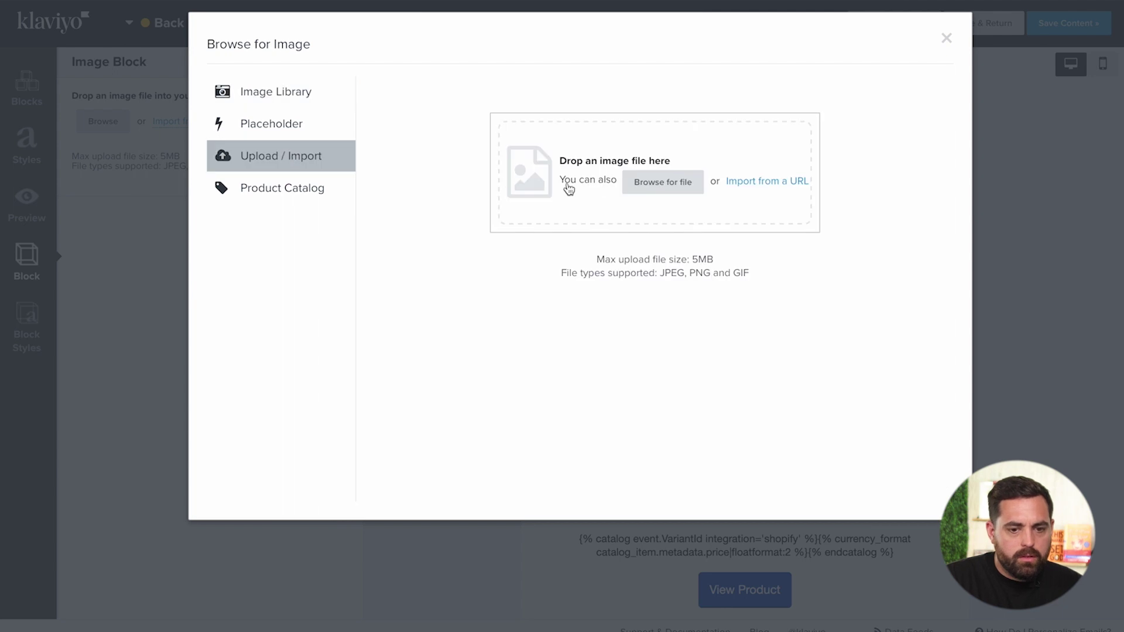
{"action": "left_click", "coordinate": [640, 186]}
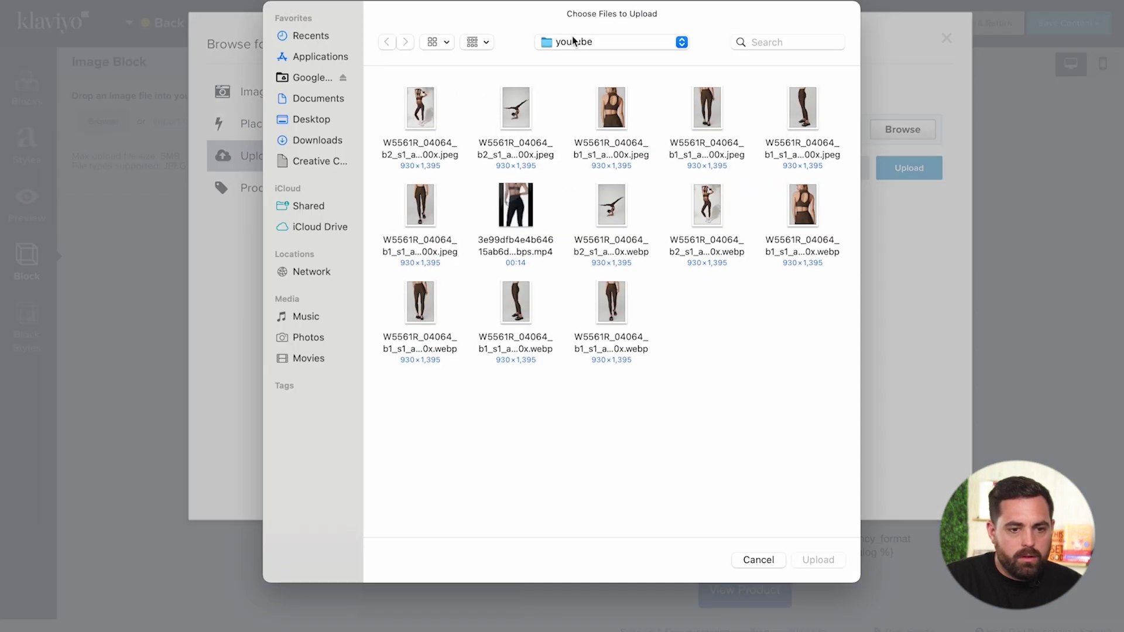
{"action": "left_click", "coordinate": [573, 41]}
{"action": "left_click", "coordinate": [581, 65]}
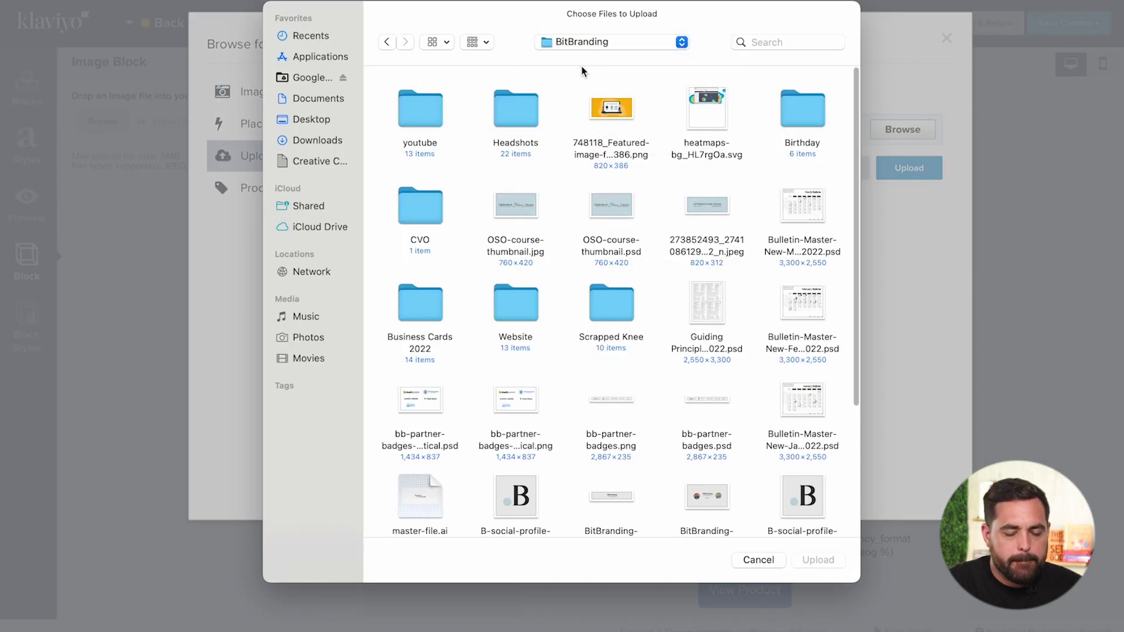
{"action": "scroll", "coordinate": [550, 171], "scroll_direction": "down", "scroll_amount": 3}
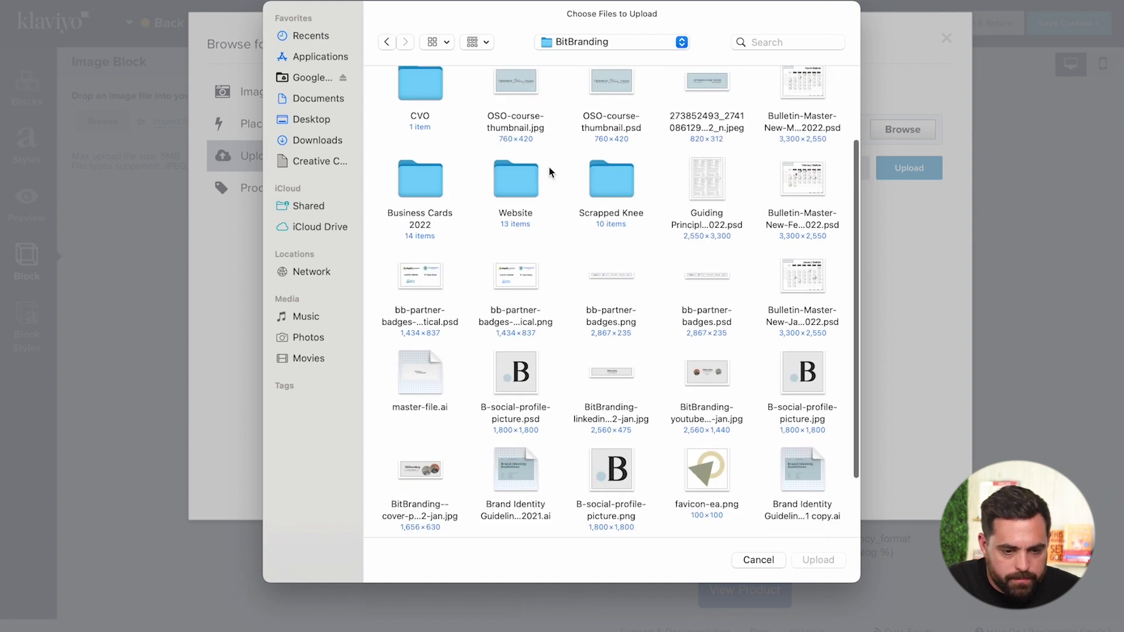
{"action": "double_click", "coordinate": [608, 156]}
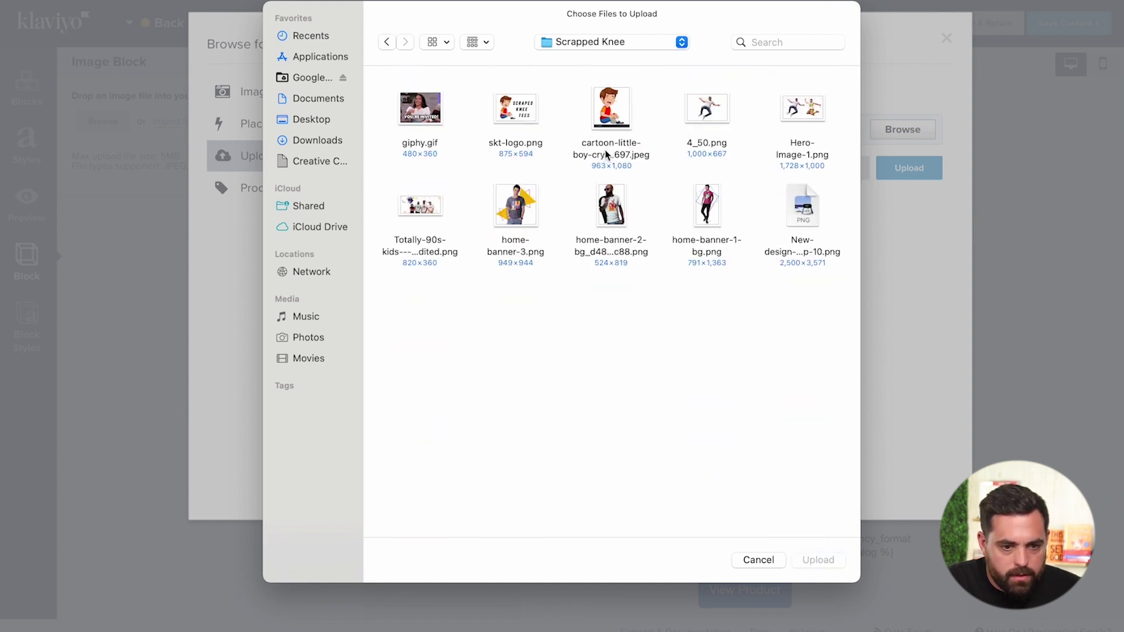
{"action": "left_click", "coordinate": [529, 113]}
{"action": "left_click", "coordinate": [832, 563]}
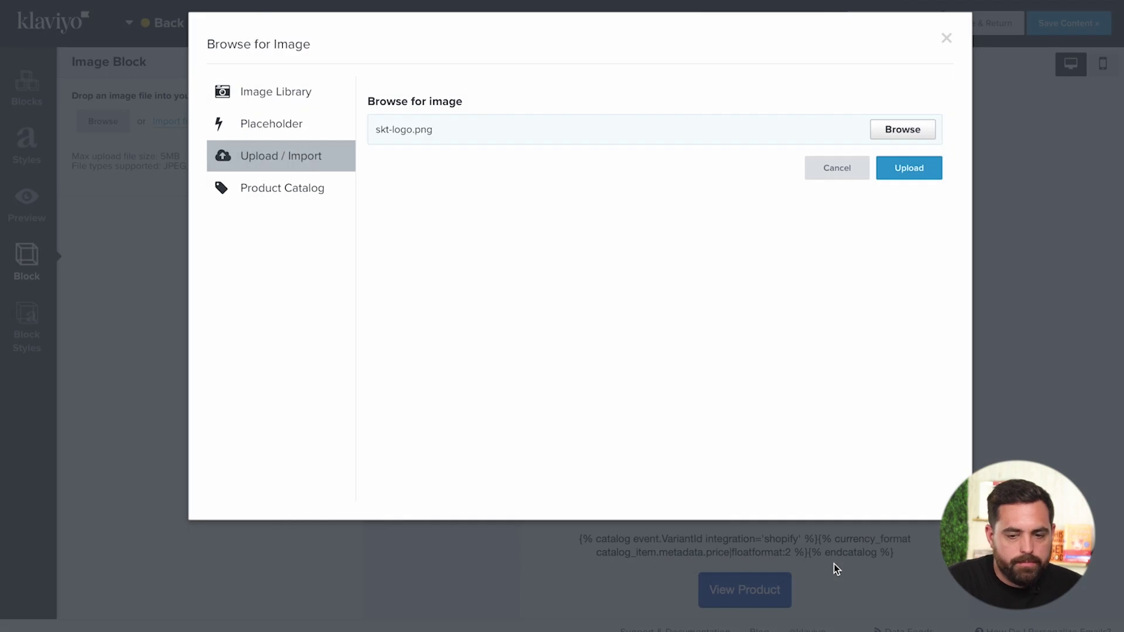
{"action": "left_click", "coordinate": [919, 174]}
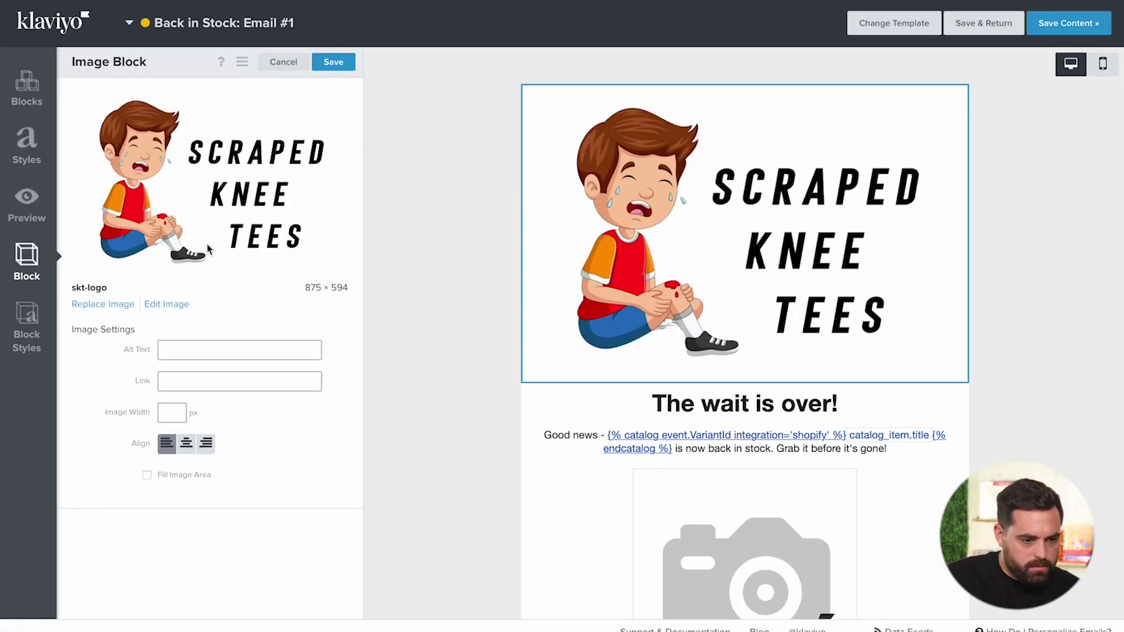
Centre the logo and set its width to 200 px
{"action": "left_click", "coordinate": [186, 443]}
{"action": "left_click", "coordinate": [166, 414]}
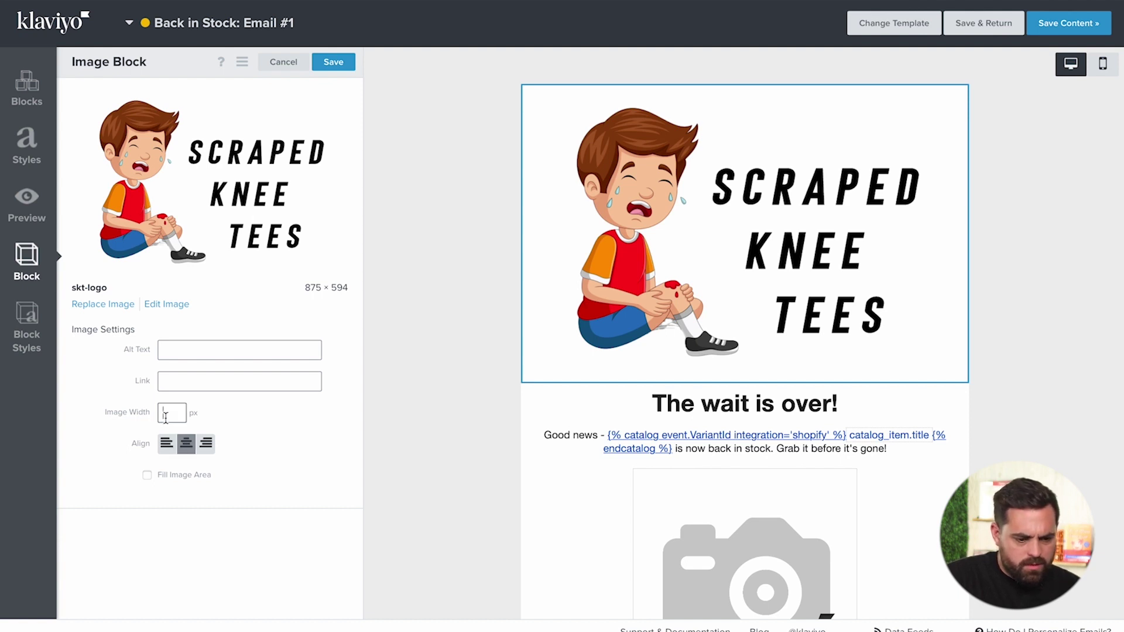
{"action": "type", "text": "50"}
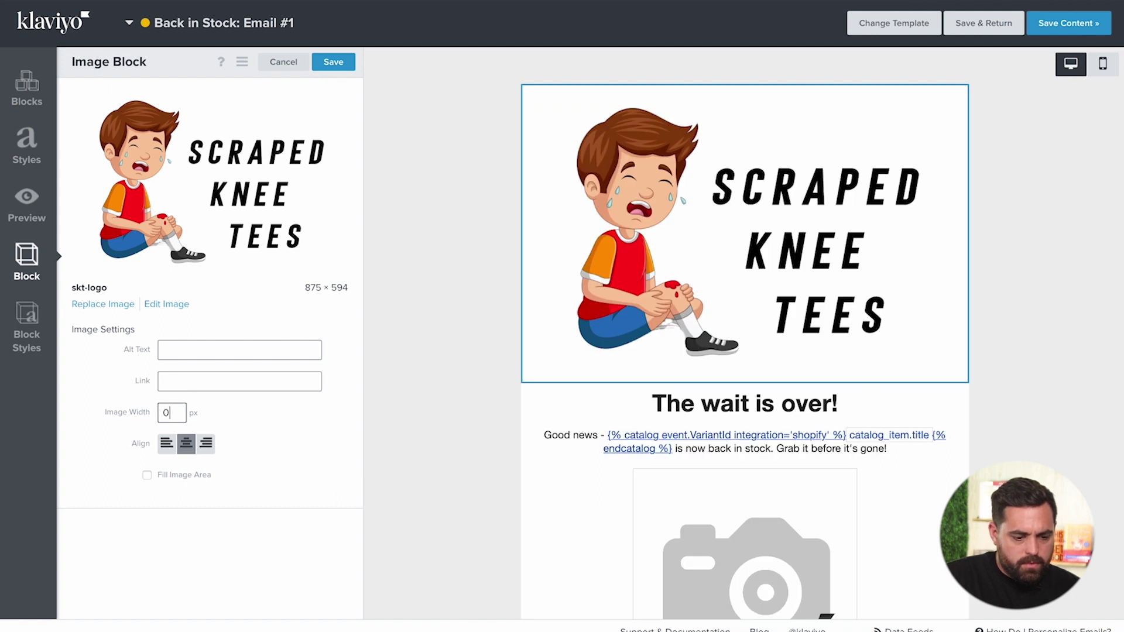
{"action": "key", "text": "BackSpace"}
{"action": "type", "text": "200"}
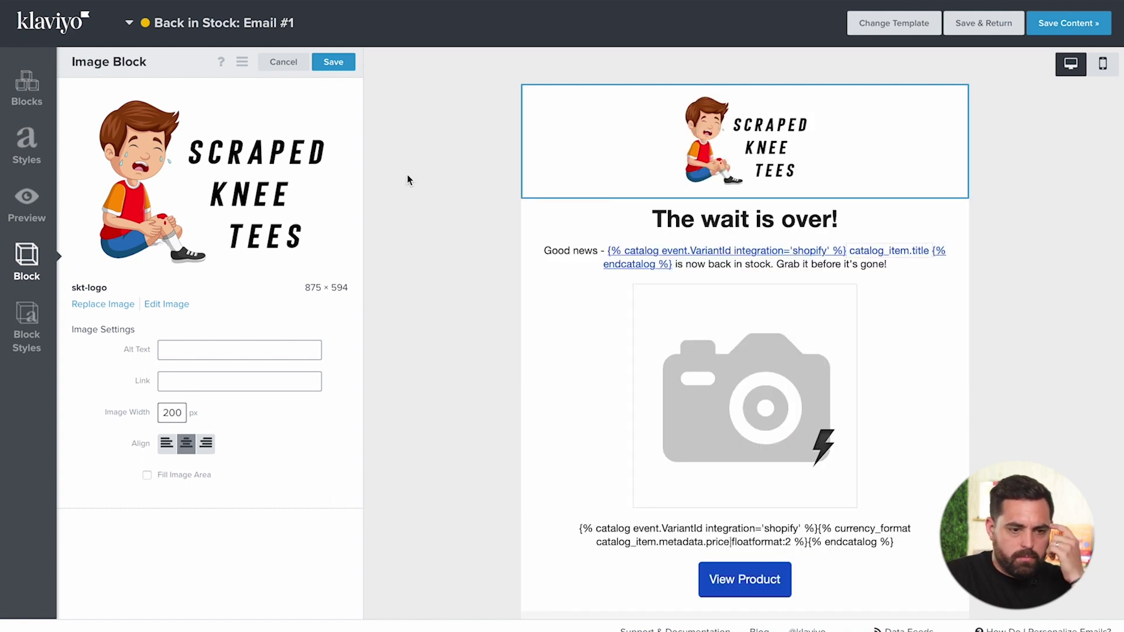
Save the logo block, add a divider below it, and save the email back to the flow
{"action": "left_click", "coordinate": [344, 65]}
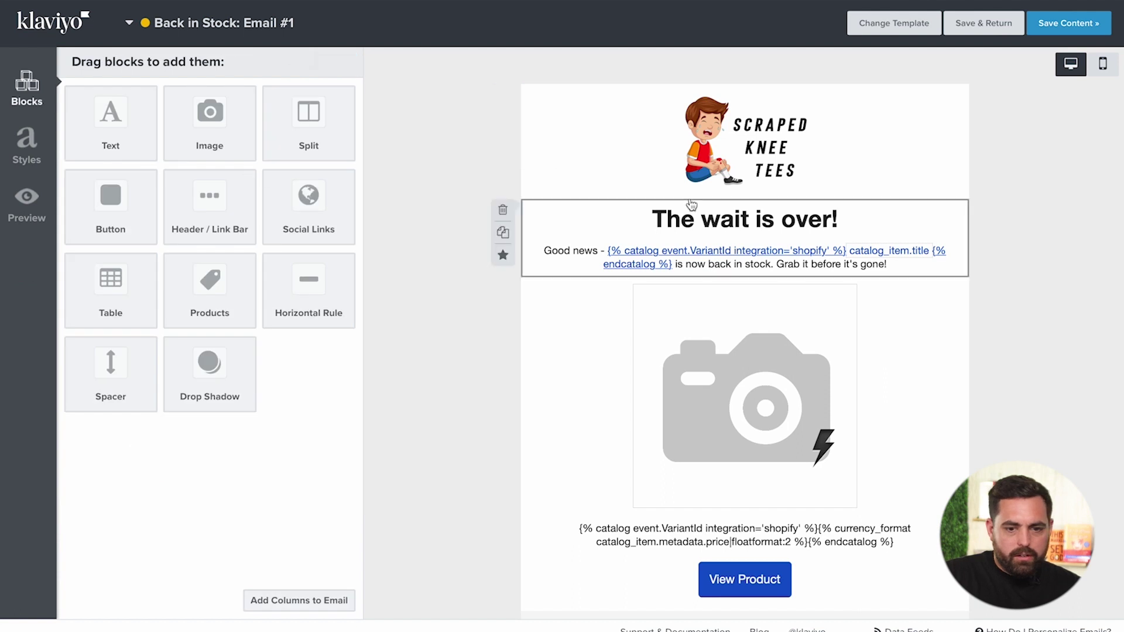
{"action": "left_click_drag", "start_coordinate": [308, 290], "coordinate": [561, 215]}
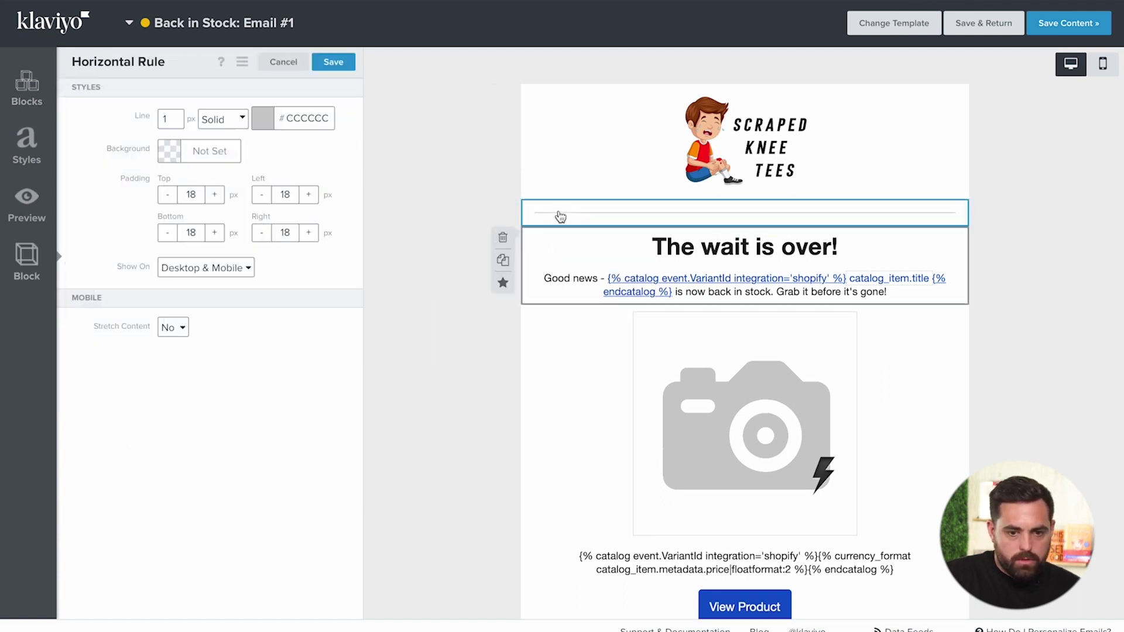
{"action": "left_click", "coordinate": [932, 158]}
{"action": "scroll", "coordinate": [998, 332], "scroll_direction": "down", "scroll_amount": 3}
{"action": "scroll", "coordinate": [998, 332], "scroll_direction": "up", "scroll_amount": 2}
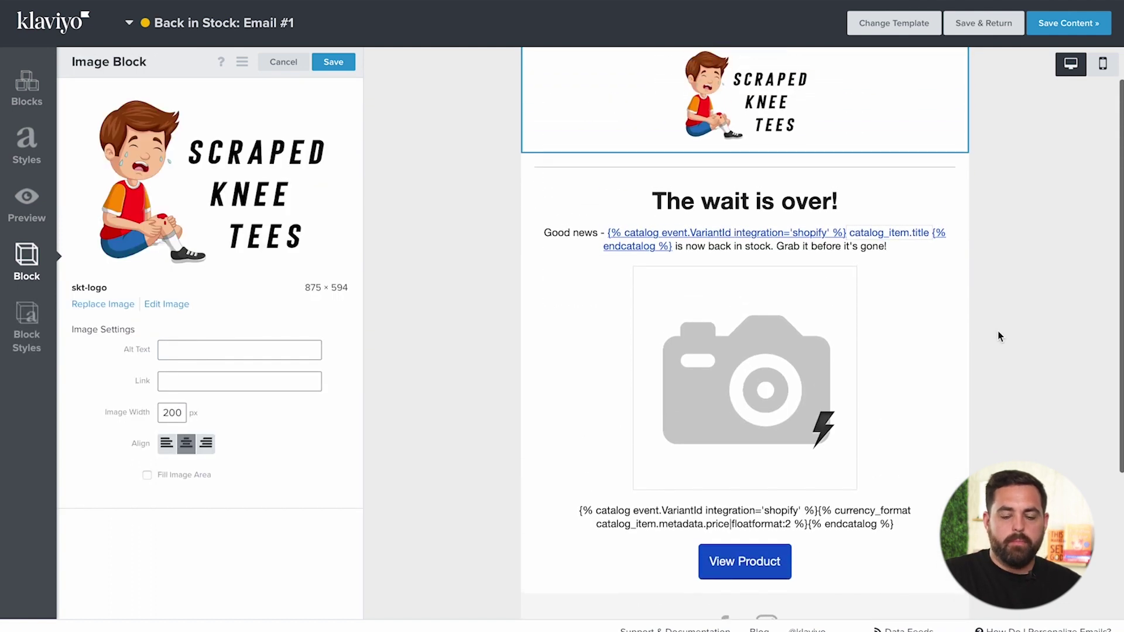
{"action": "scroll", "coordinate": [998, 332], "scroll_direction": "down", "scroll_amount": 3}
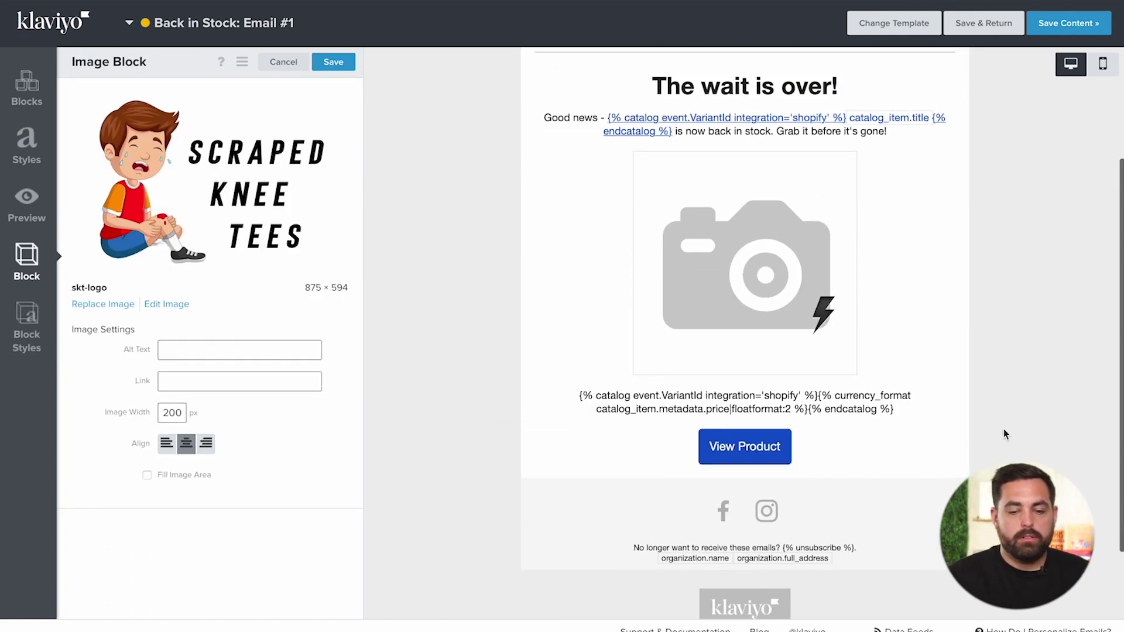
{"action": "scroll", "coordinate": [1004, 429], "scroll_direction": "up", "scroll_amount": 4}
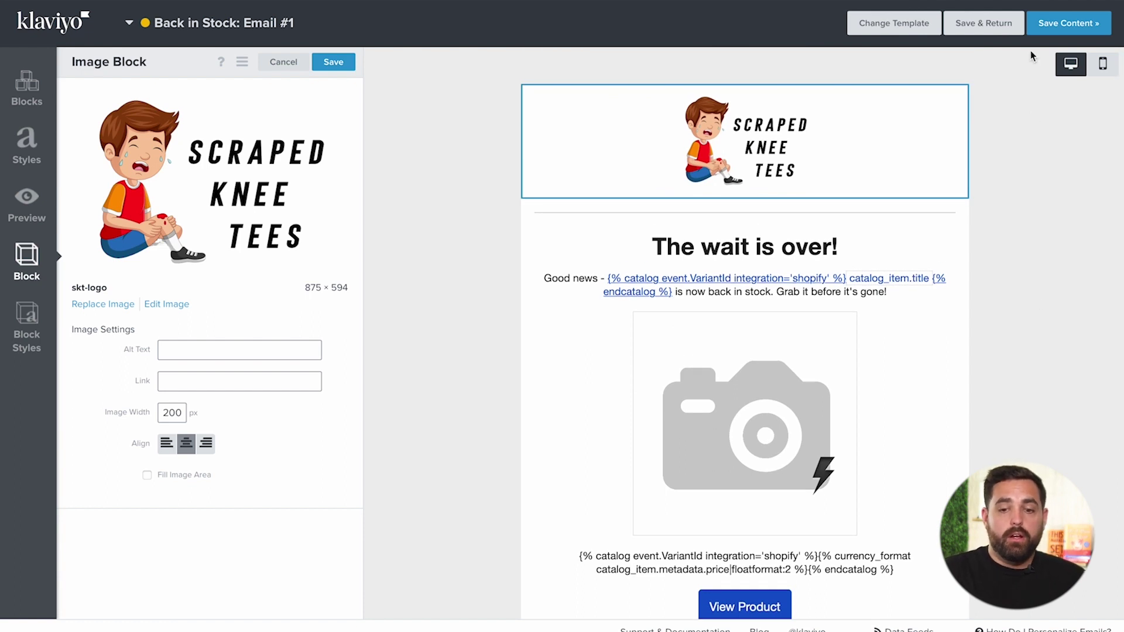
{"action": "left_click", "coordinate": [1060, 23]}
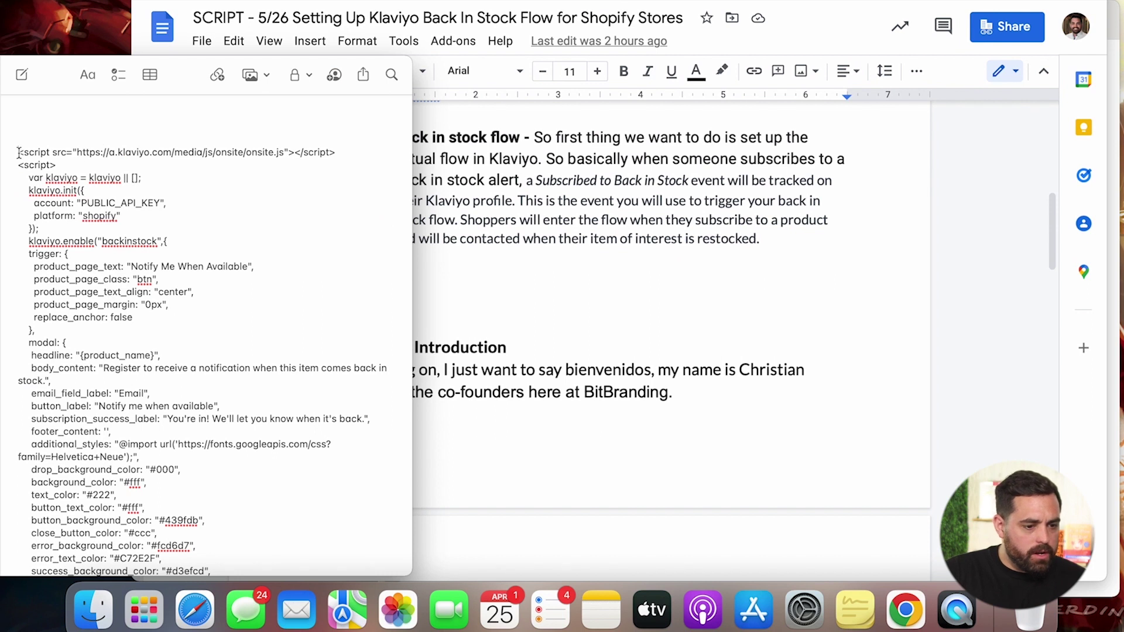
Select the entire Klaviyo back-in-stock script in Notes
{"action": "mouse_move", "coordinate": [19, 152]}
{"action": "left_mouse_down"}
{"action": "mouse_move", "coordinate": [206, 597]}
{"action": "mouse_move", "coordinate": [190, 553]}
{"action": "left_mouse_up"}
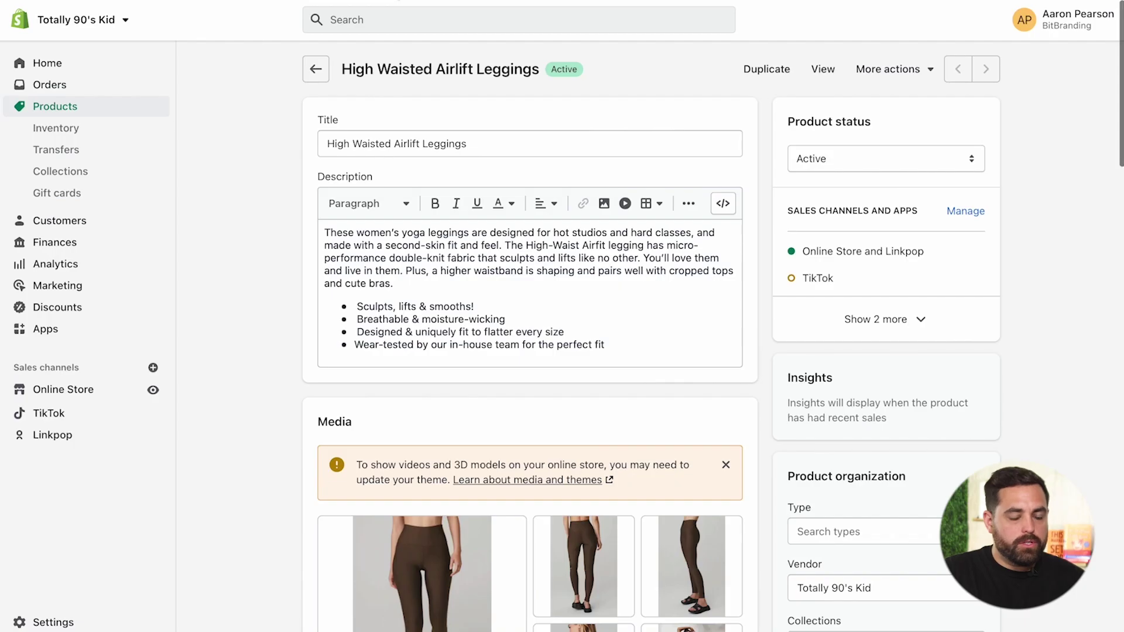
Open the live theme's code editor and locate the closing body tag in theme.liquid
{"action": "left_click", "coordinate": [59, 391]}
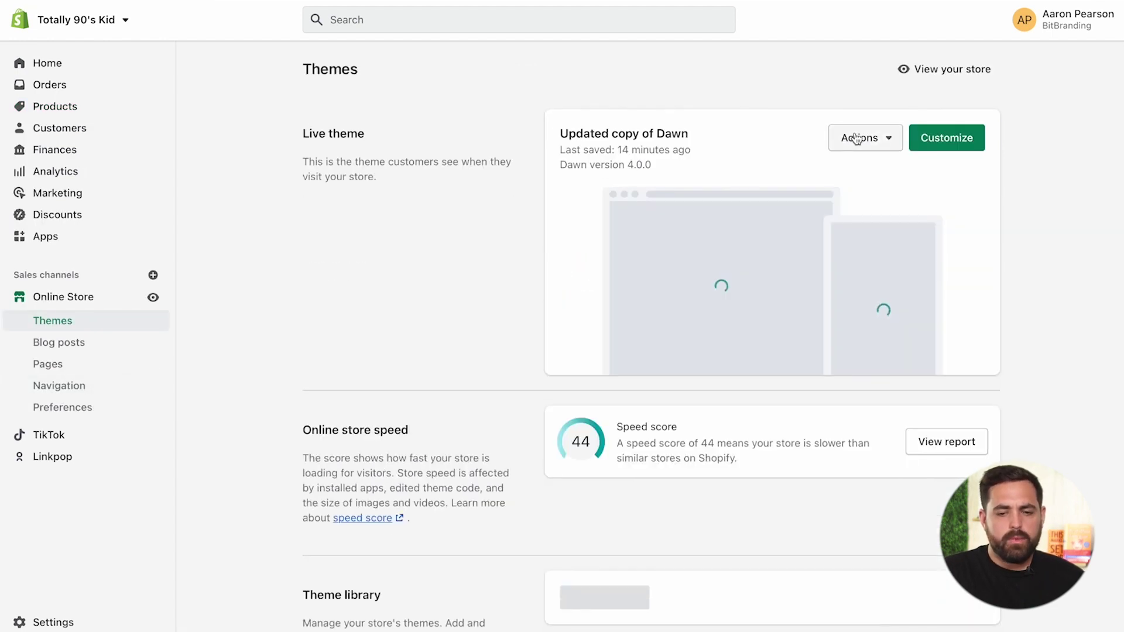
{"action": "left_click", "coordinate": [860, 138]}
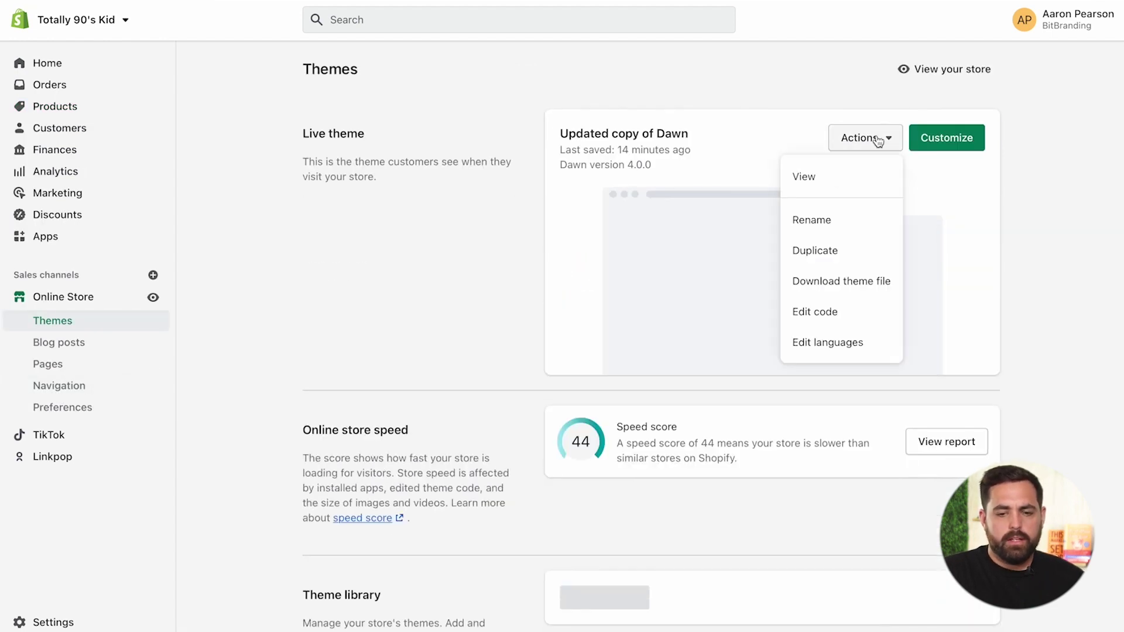
{"action": "left_click", "coordinate": [817, 311]}
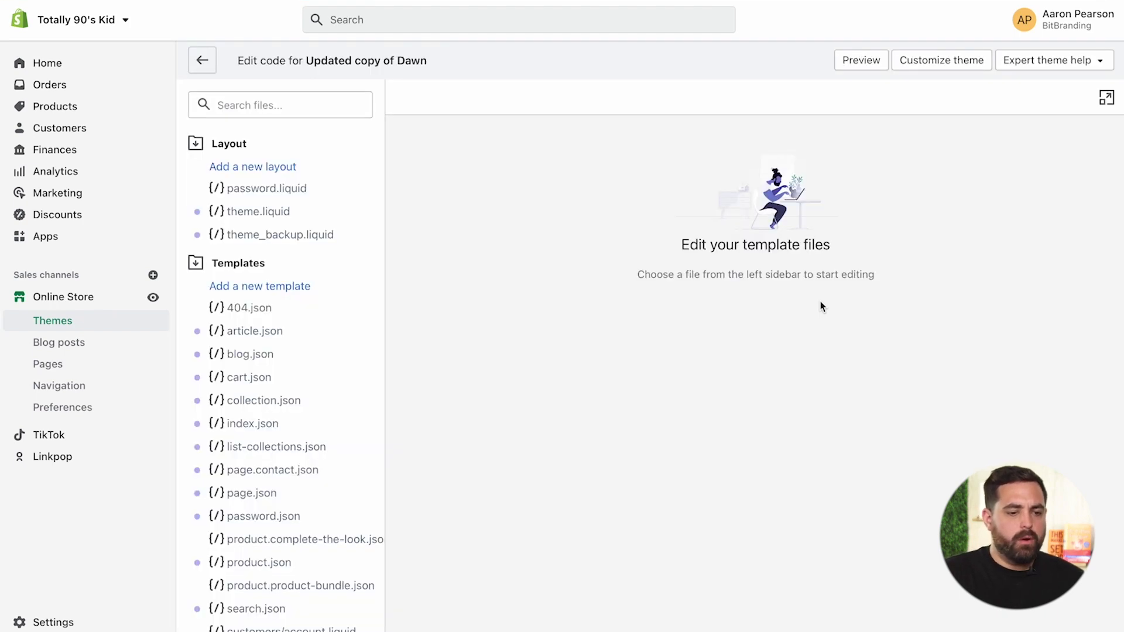
{"action": "left_click", "coordinate": [264, 213]}
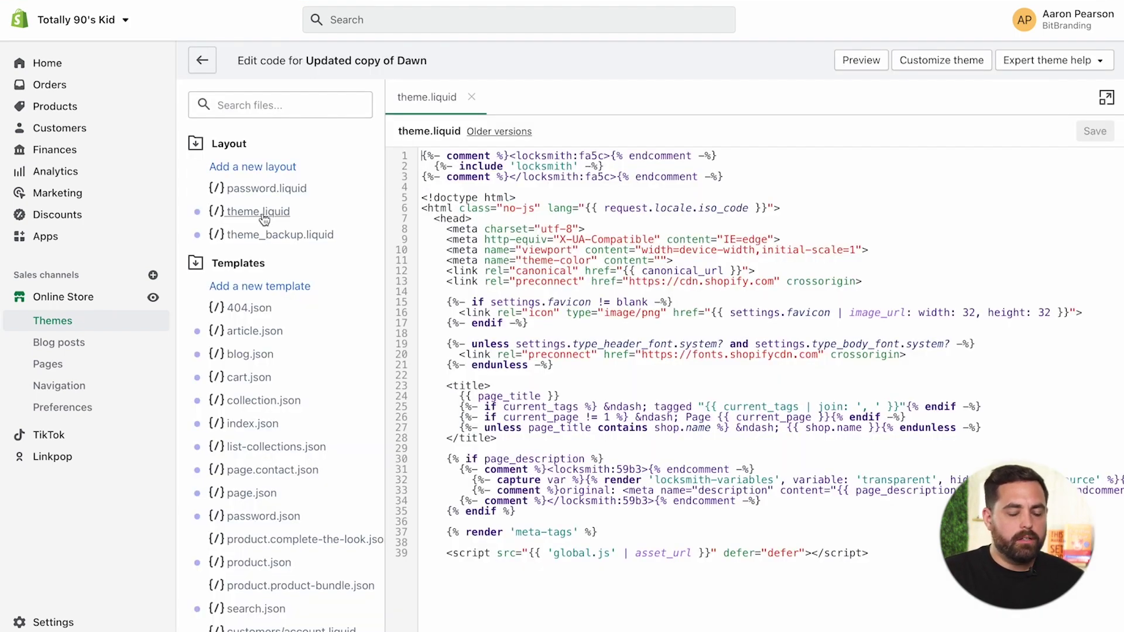
{"action": "scroll", "coordinate": [646, 324], "scroll_direction": "down", "scroll_amount": 10}
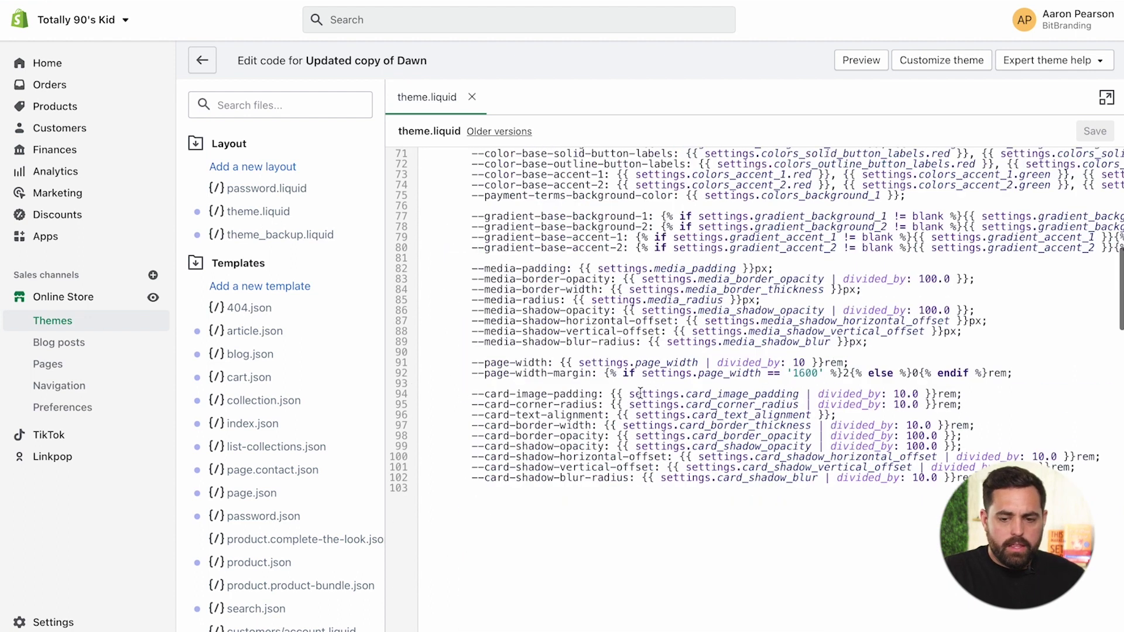
{"action": "scroll", "coordinate": [643, 358], "scroll_direction": "down", "scroll_amount": 20}
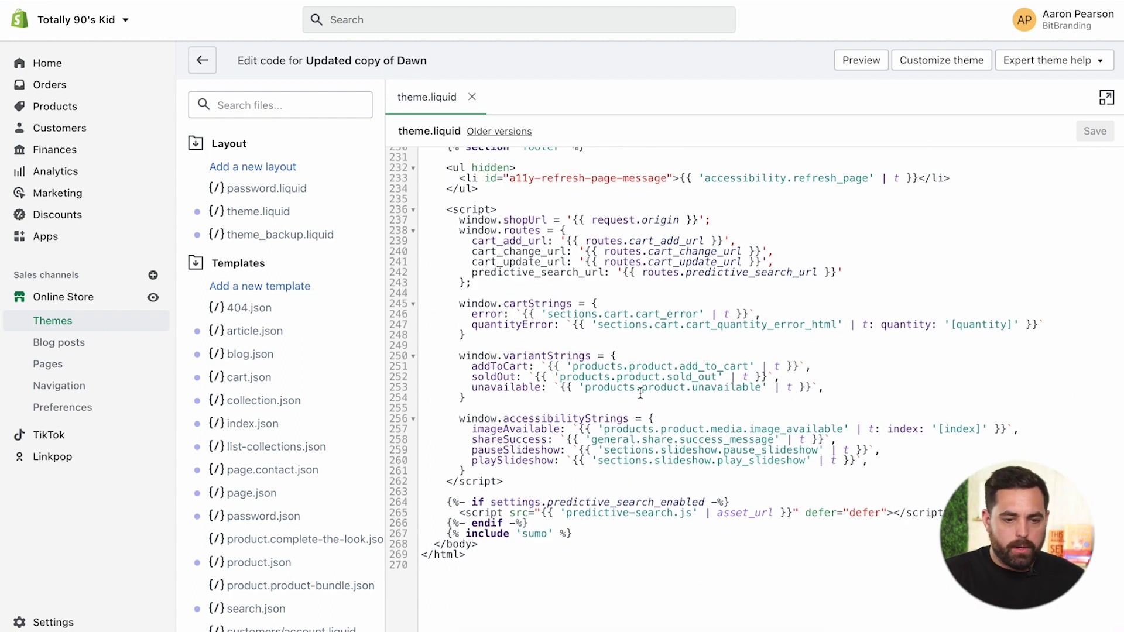
{"action": "scroll", "coordinate": [553, 335], "scroll_direction": "up", "scroll_amount": 5}
{"action": "scroll", "coordinate": [553, 335], "scroll_direction": "up", "scroll_amount": 2}
{"action": "scroll", "coordinate": [553, 336], "scroll_direction": "up", "scroll_amount": 2}
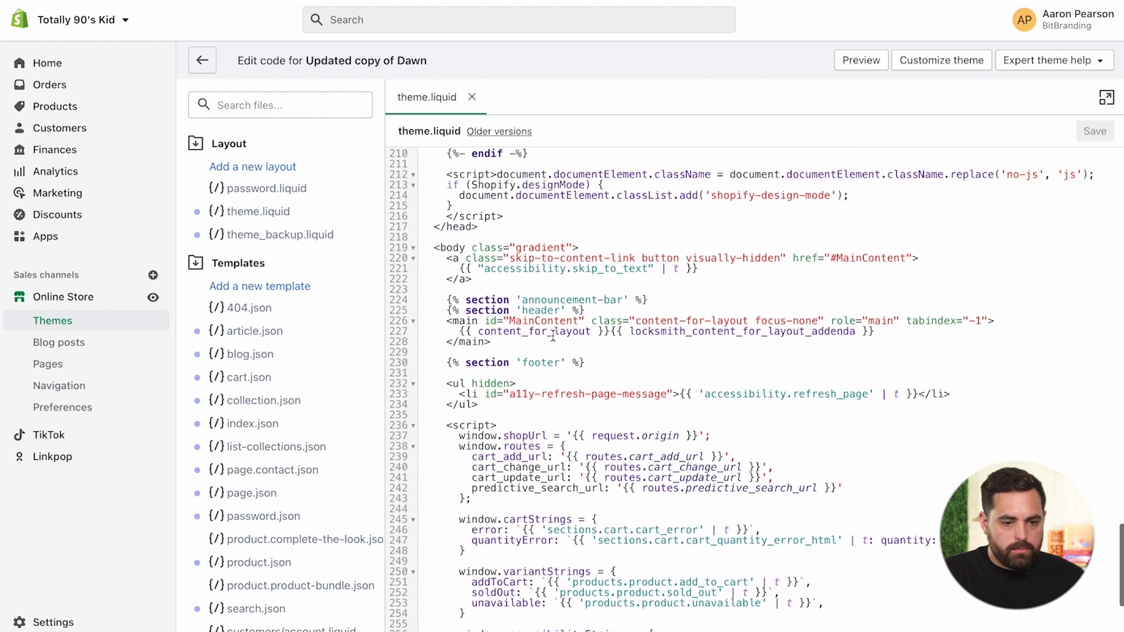
{"action": "scroll", "coordinate": [552, 336], "scroll_direction": "up", "scroll_amount": 2}
{"action": "scroll", "coordinate": [553, 335], "scroll_direction": "down", "scroll_amount": 2}
{"action": "scroll", "coordinate": [553, 336], "scroll_direction": "down", "scroll_amount": 8}
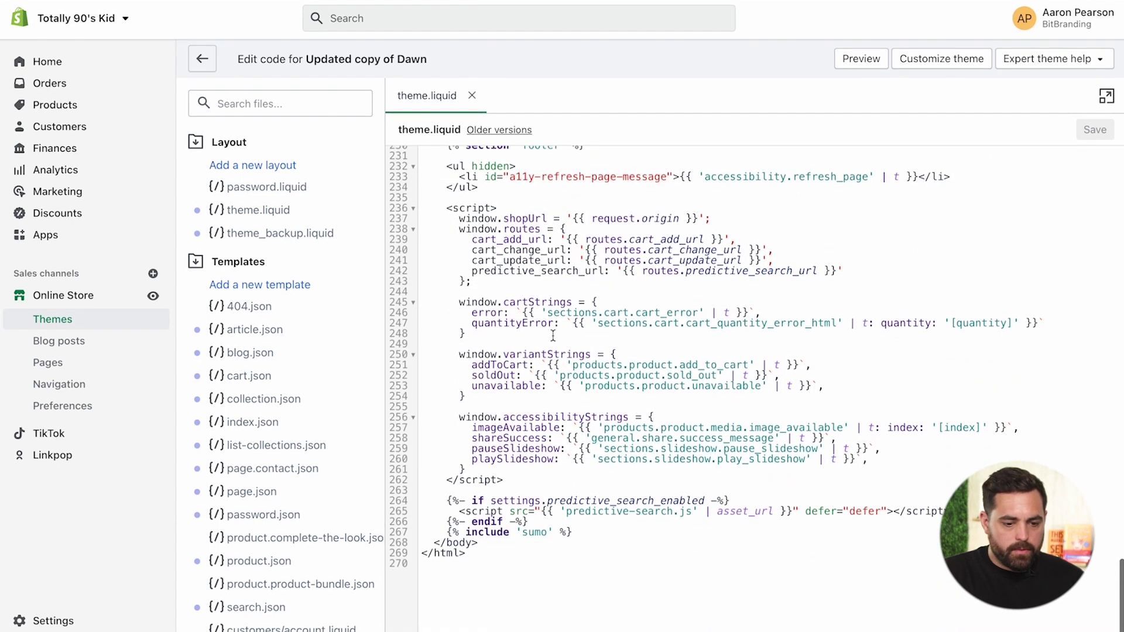
Paste the Klaviyo back-in-stock script on a new line above </body>
{"action": "left_click", "coordinate": [592, 535]}
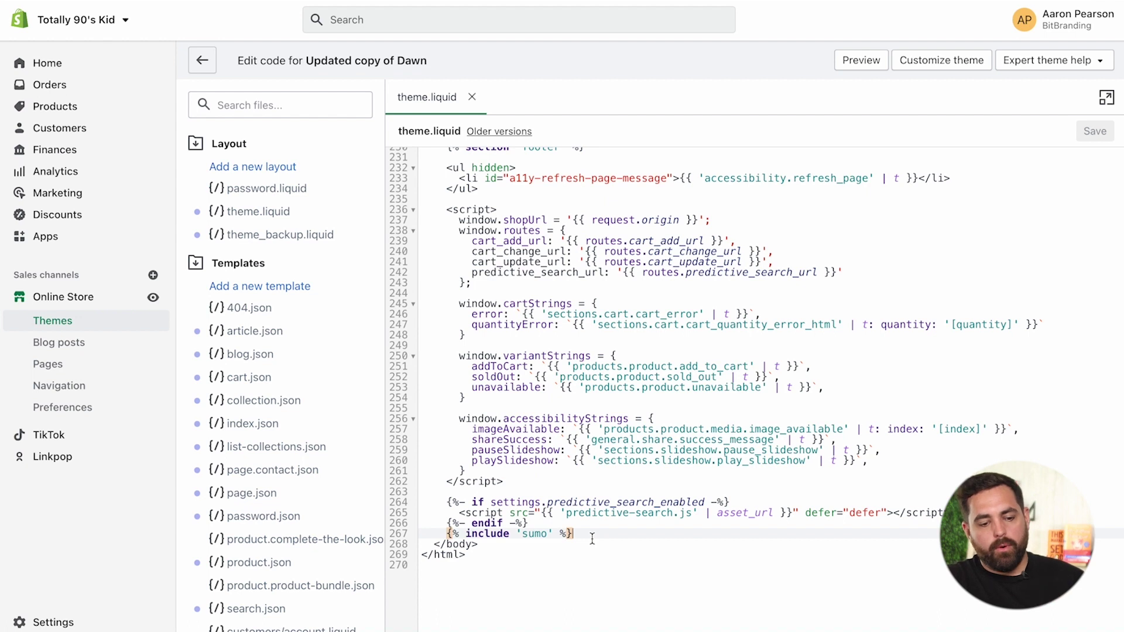
{"action": "left_click", "coordinate": [446, 544]}
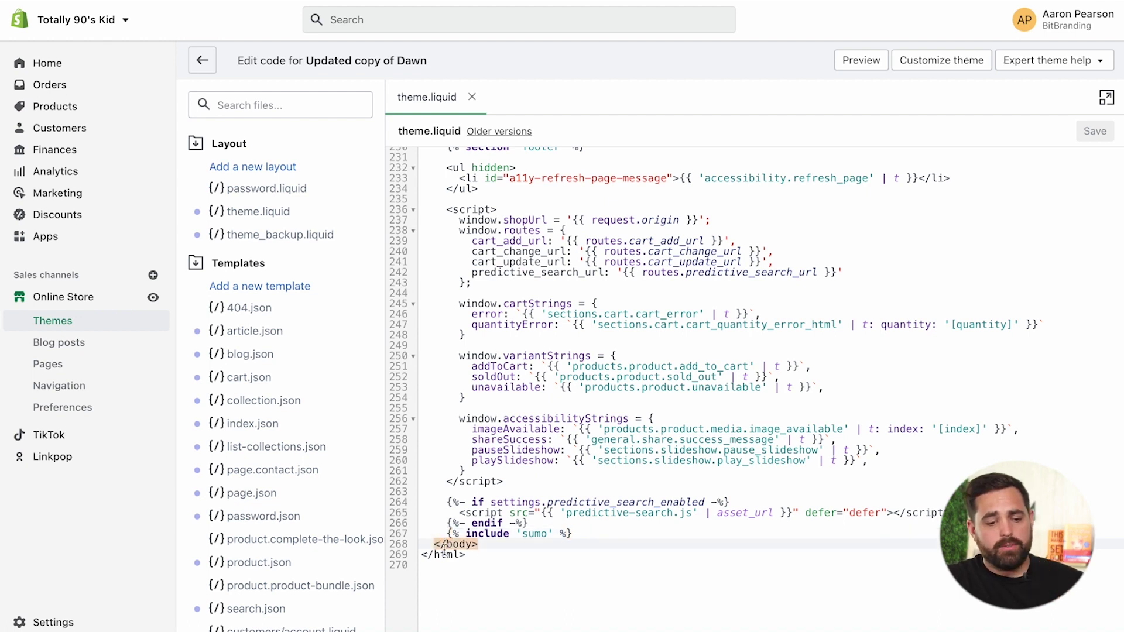
{"action": "left_click", "coordinate": [483, 551]}
{"action": "left_click", "coordinate": [587, 536]}
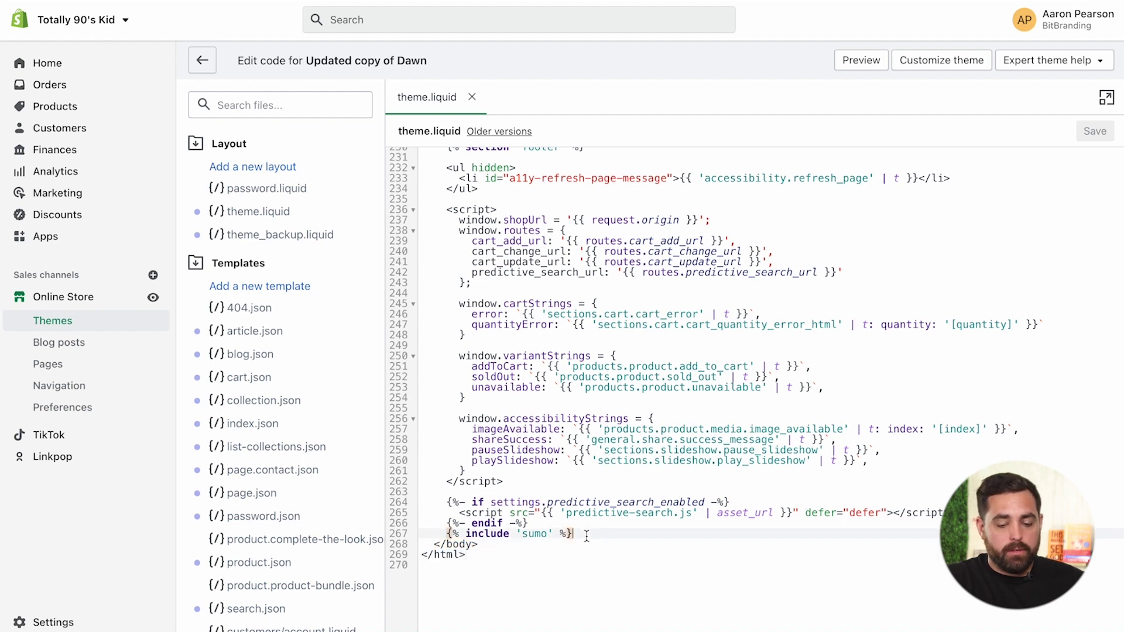
{"action": "key", "text": "Return"}
{"action": "key", "text": "Return"}
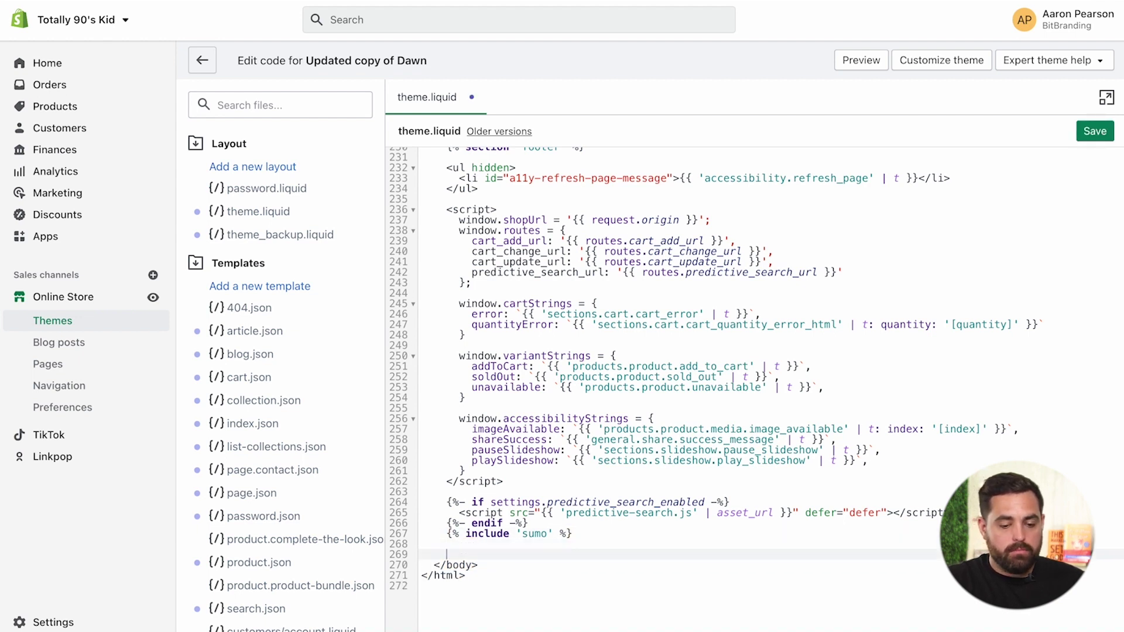
{"action": "key", "text": "ctrl+v"}
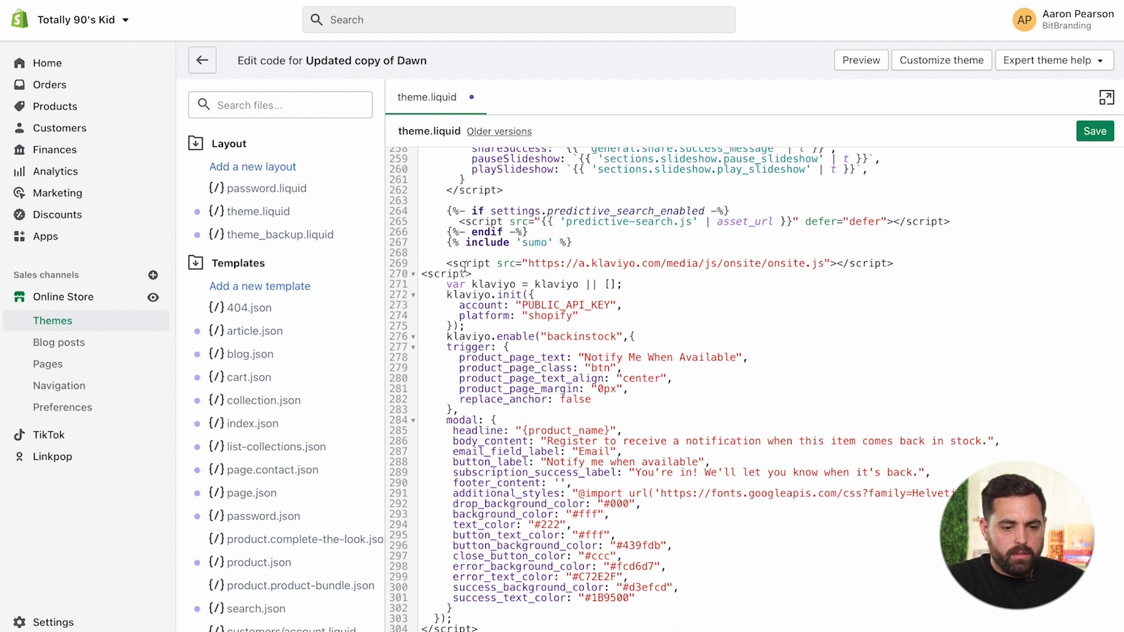
Review the pasted script and select the PUBLIC_API_KEY placeholder on line 273
{"action": "left_click_drag", "start_coordinate": [453, 264], "coordinate": [570, 265]}
{"action": "triple_click", "coordinate": [766, 262]}
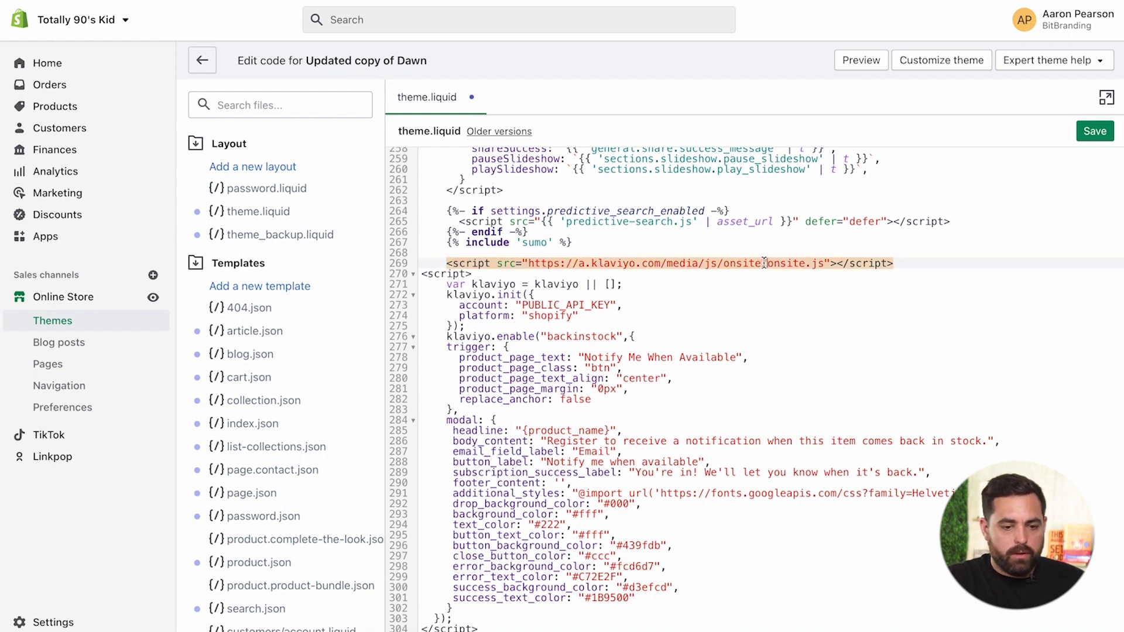
{"action": "scroll", "coordinate": [482, 290], "scroll_direction": "down", "scroll_amount": 1}
{"action": "left_click_drag", "start_coordinate": [446, 237], "coordinate": [574, 562]}
{"action": "left_click", "coordinate": [573, 562]}
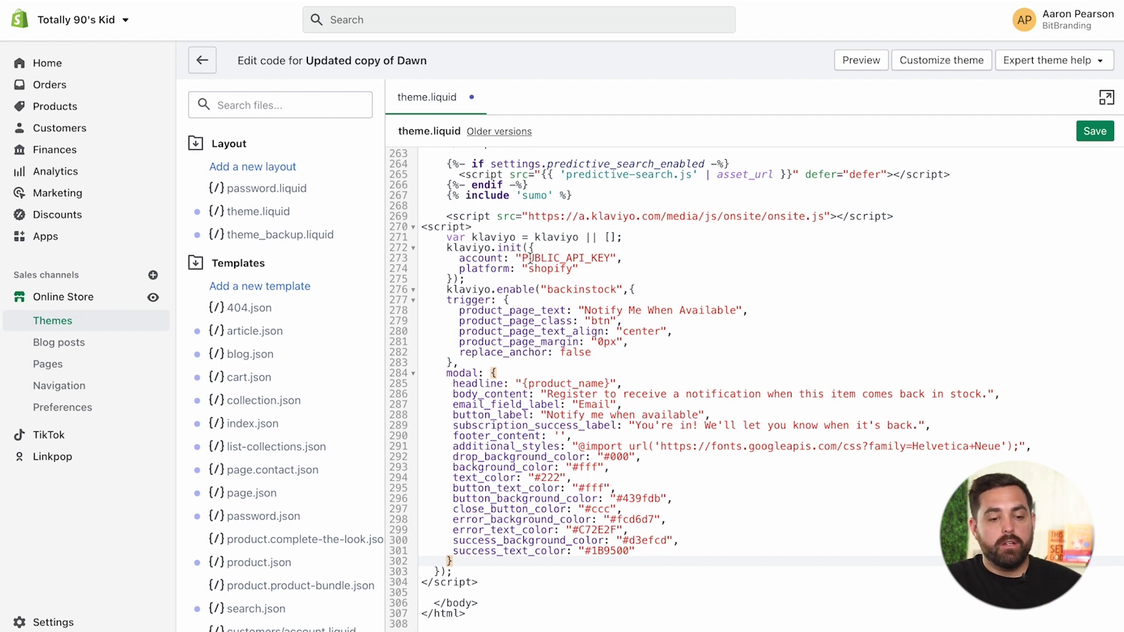
{"action": "left_click_drag", "start_coordinate": [523, 258], "coordinate": [571, 258]}
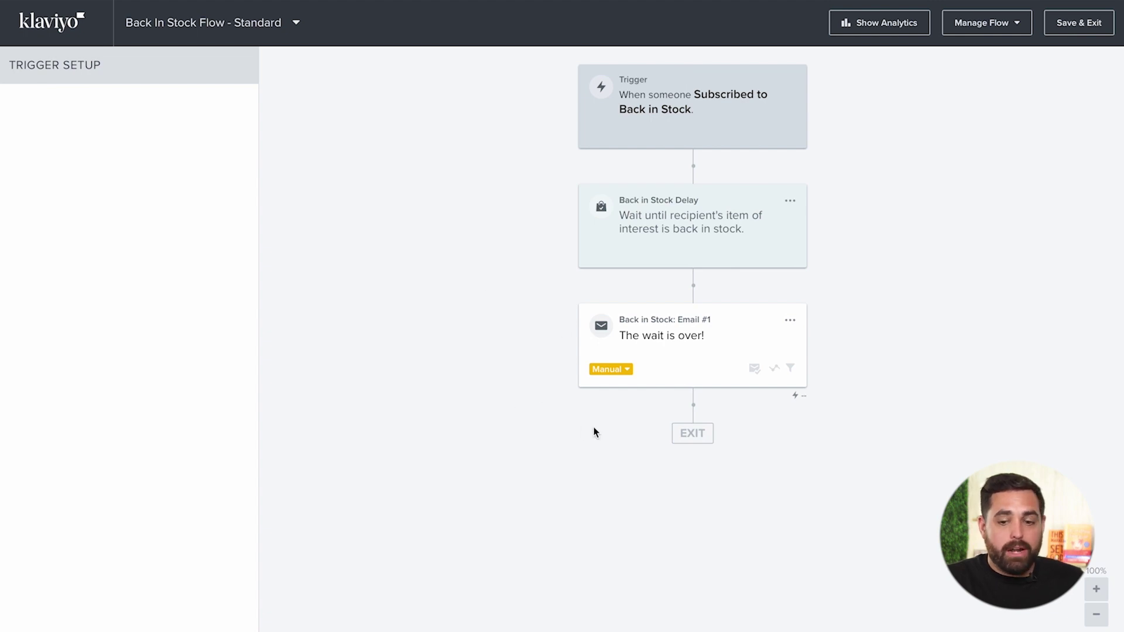
Save and exit the flow, then select the Public API Key under Account Settings > API Keys
{"action": "left_click", "coordinate": [1076, 27]}
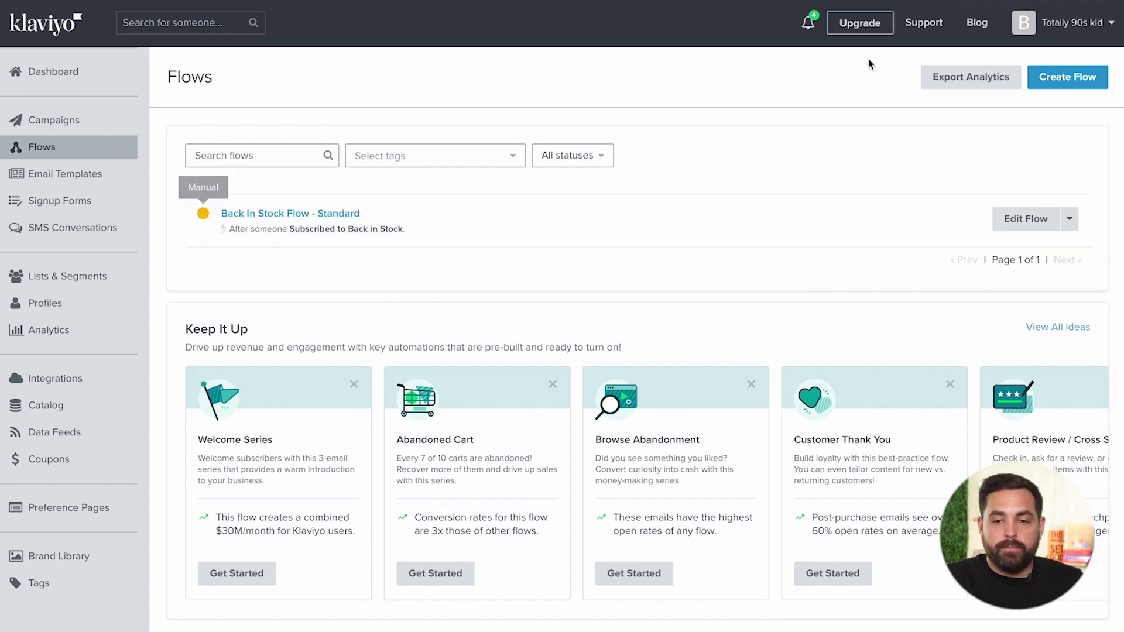
{"action": "left_click", "coordinate": [1093, 30]}
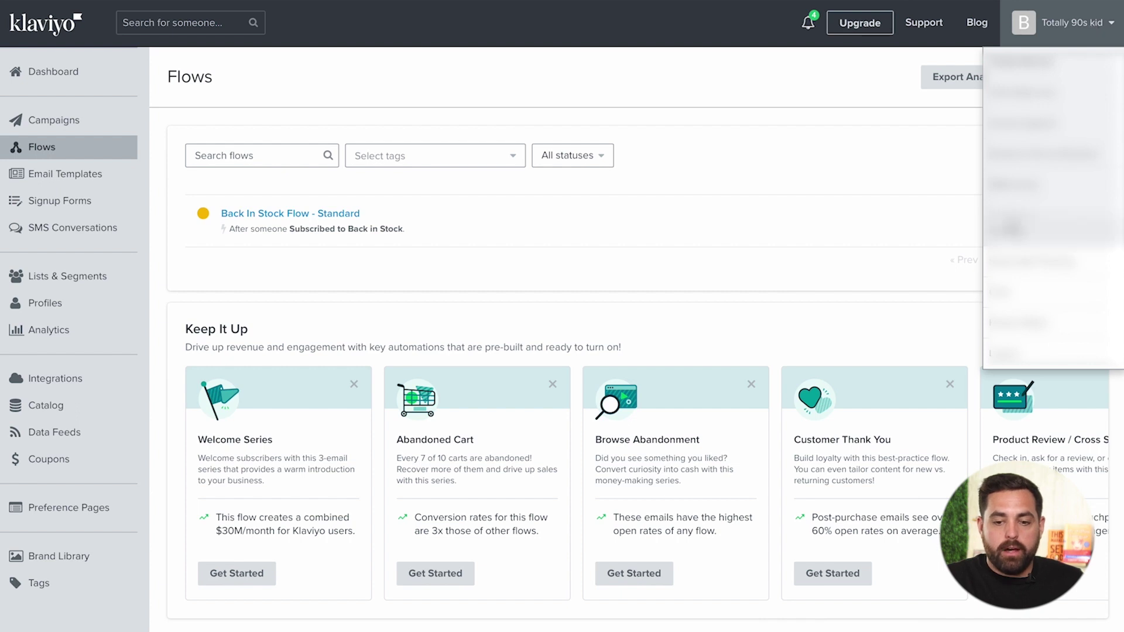
{"action": "left_click", "coordinate": [1016, 234]}
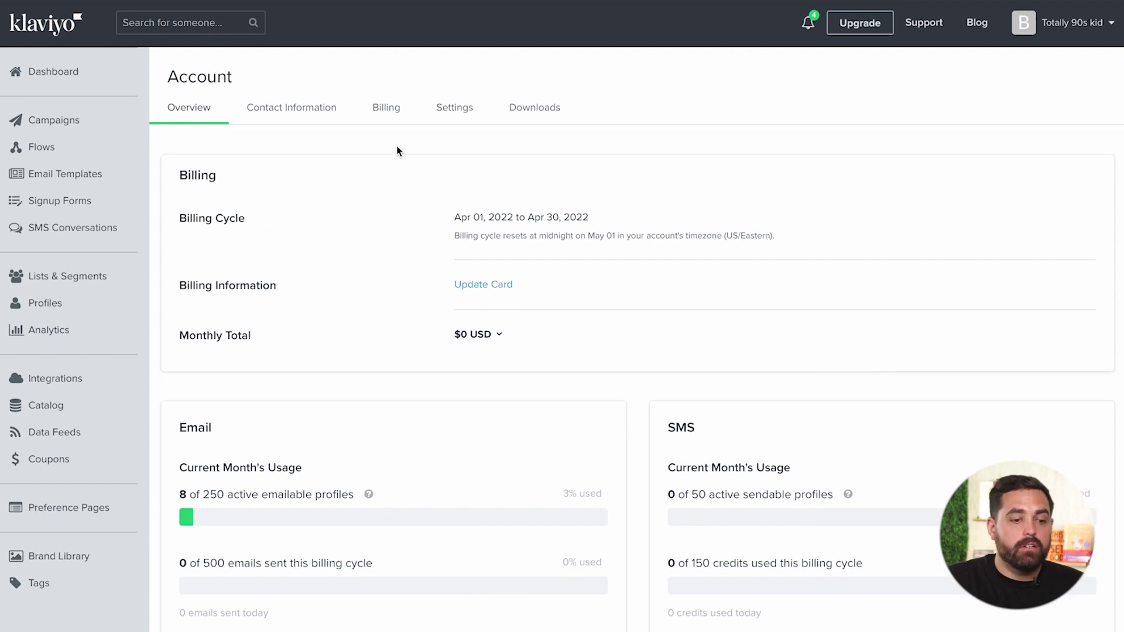
{"action": "scroll", "coordinate": [397, 152], "scroll_direction": "down", "scroll_amount": 2}
{"action": "scroll", "coordinate": [397, 150], "scroll_direction": "up", "scroll_amount": 2}
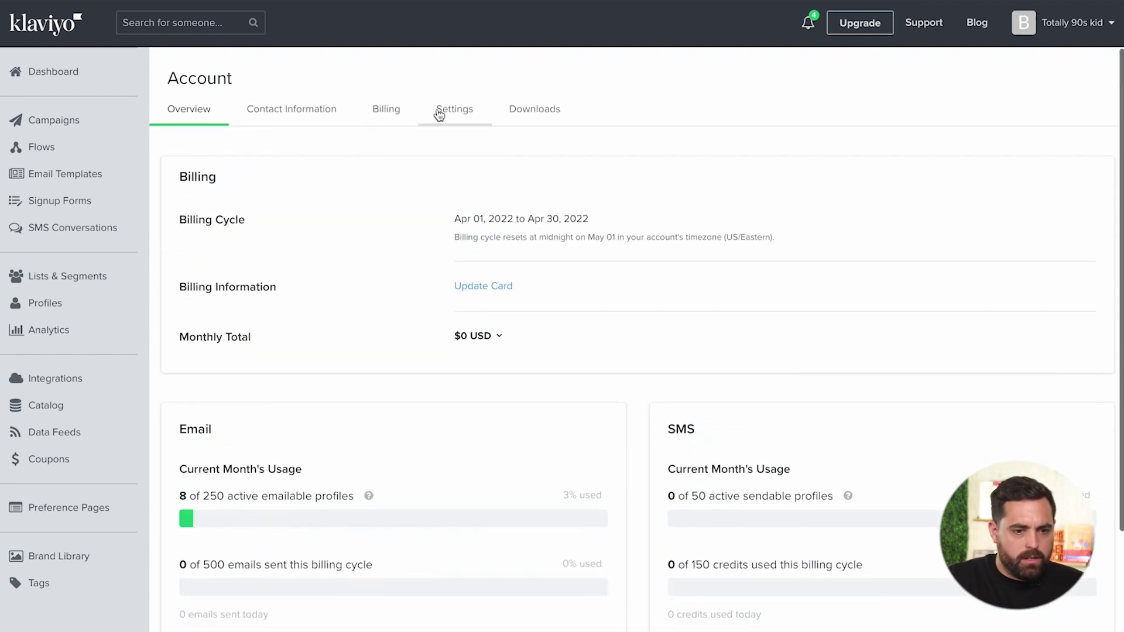
{"action": "left_click", "coordinate": [448, 113]}
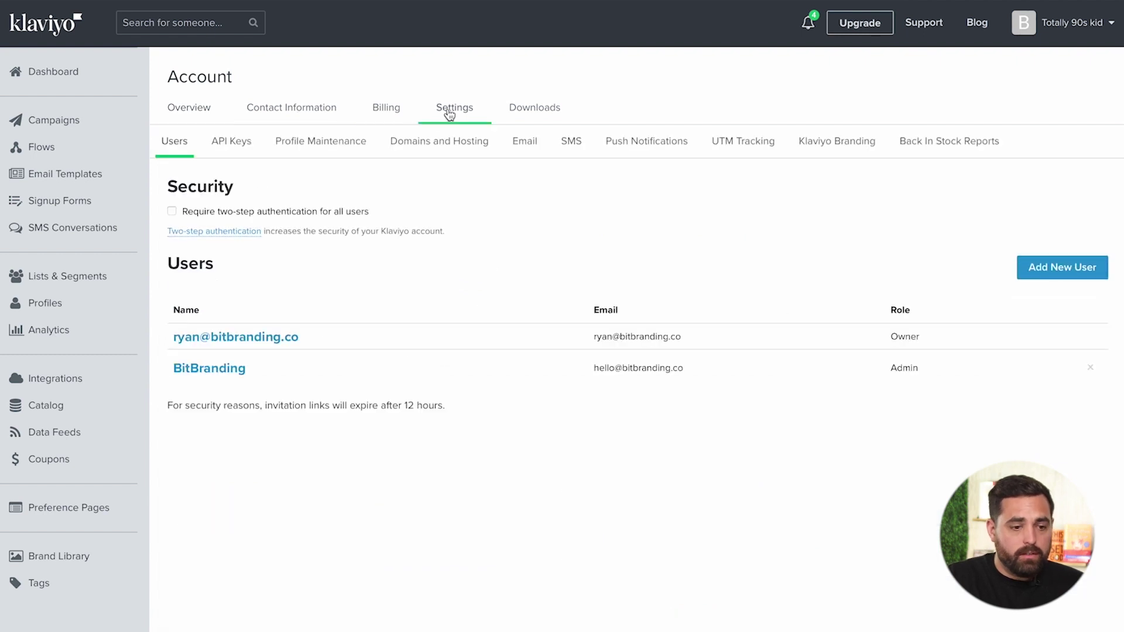
{"action": "left_click", "coordinate": [230, 150]}
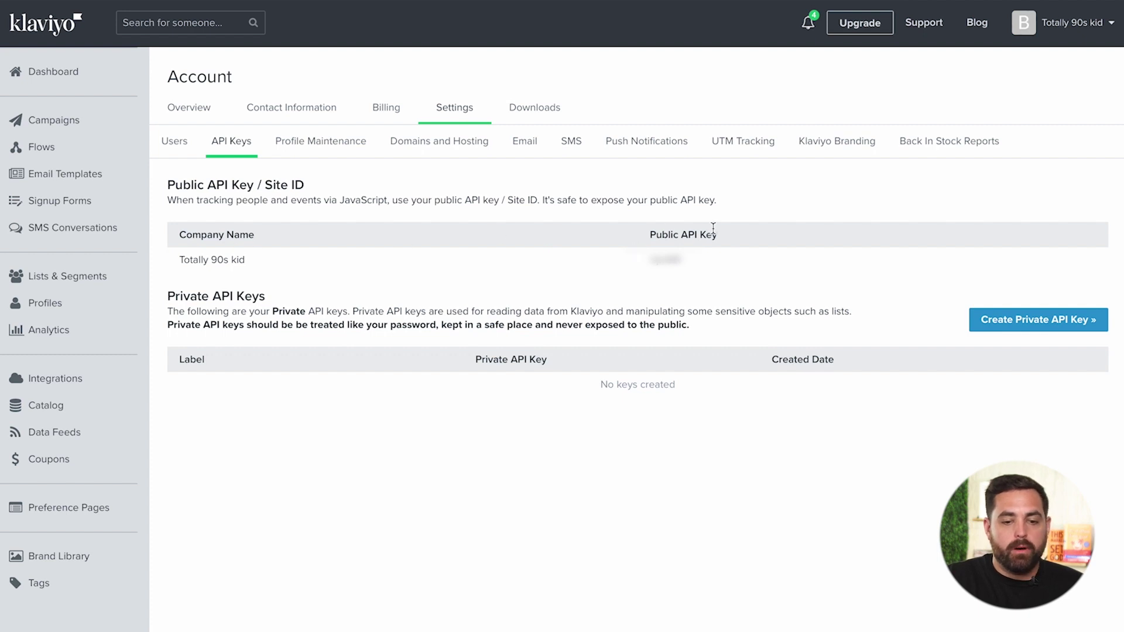
{"action": "left_click_drag", "start_coordinate": [682, 265], "coordinate": [651, 264]}
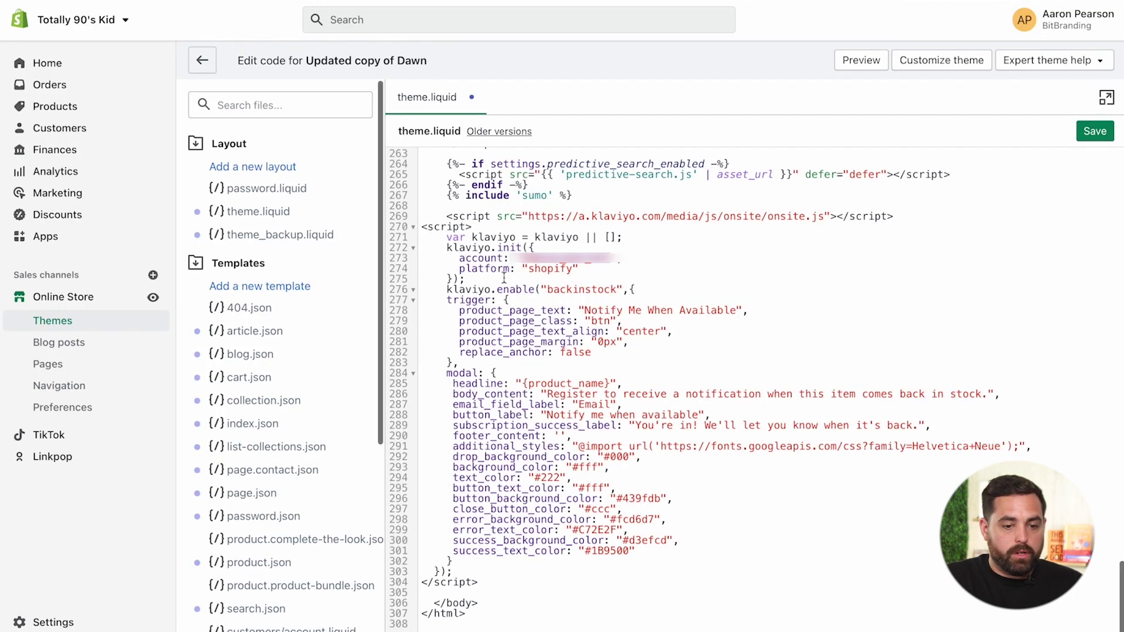
Replace the placeholder with the public API key, save theme.liquid, and return to Klaviyo flows
{"action": "left_click", "coordinate": [572, 263]}
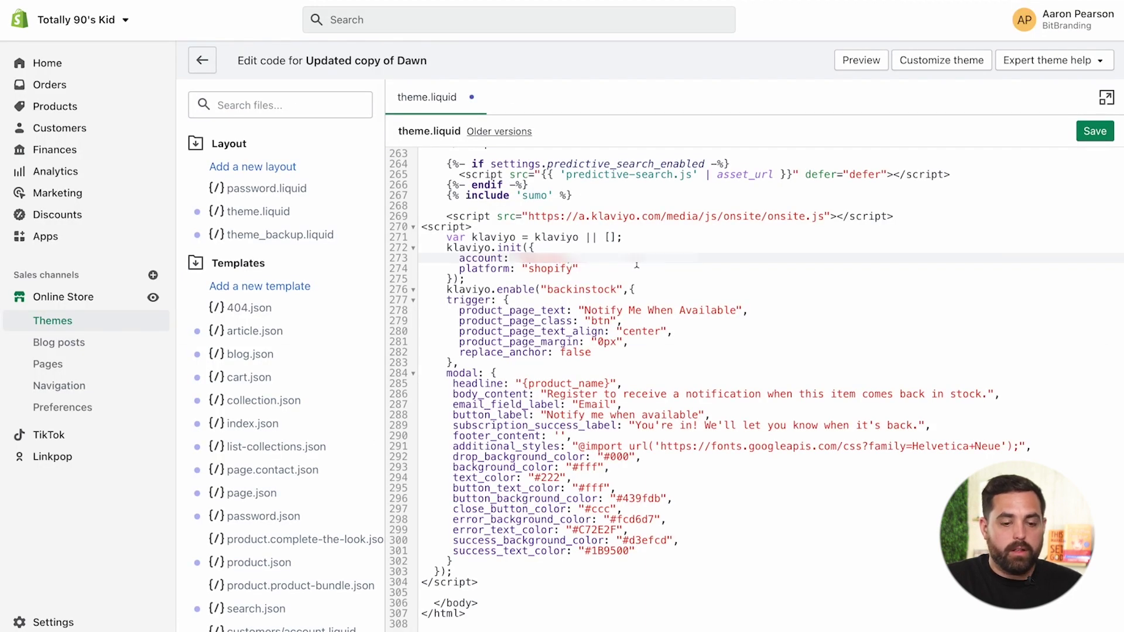
{"action": "left_click", "coordinate": [1095, 131]}
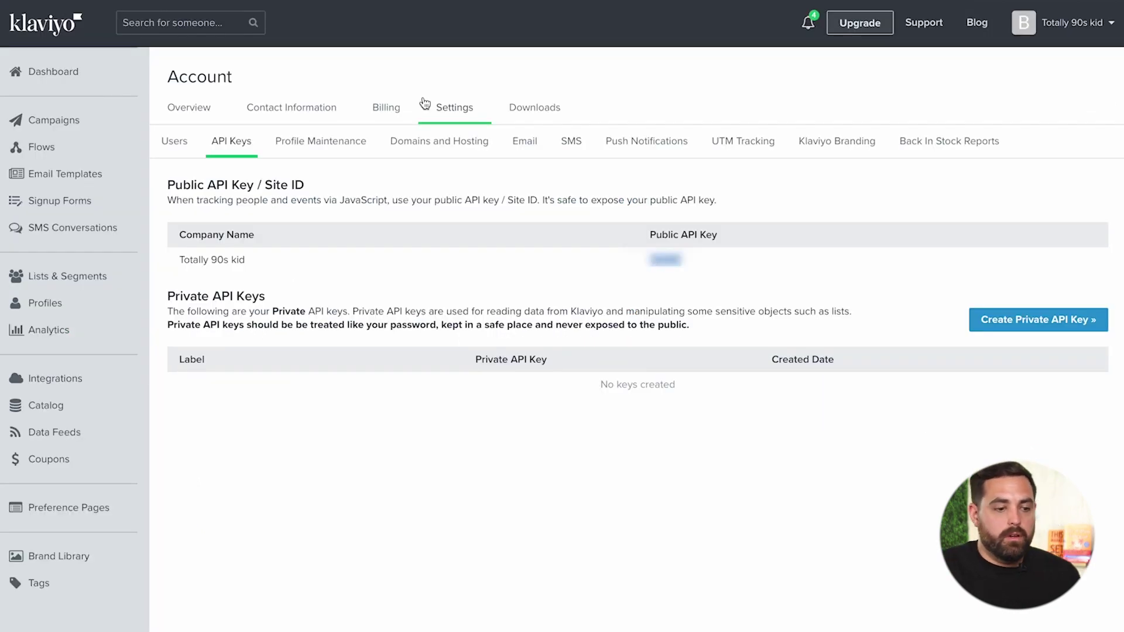
{"action": "left_click", "coordinate": [80, 144]}
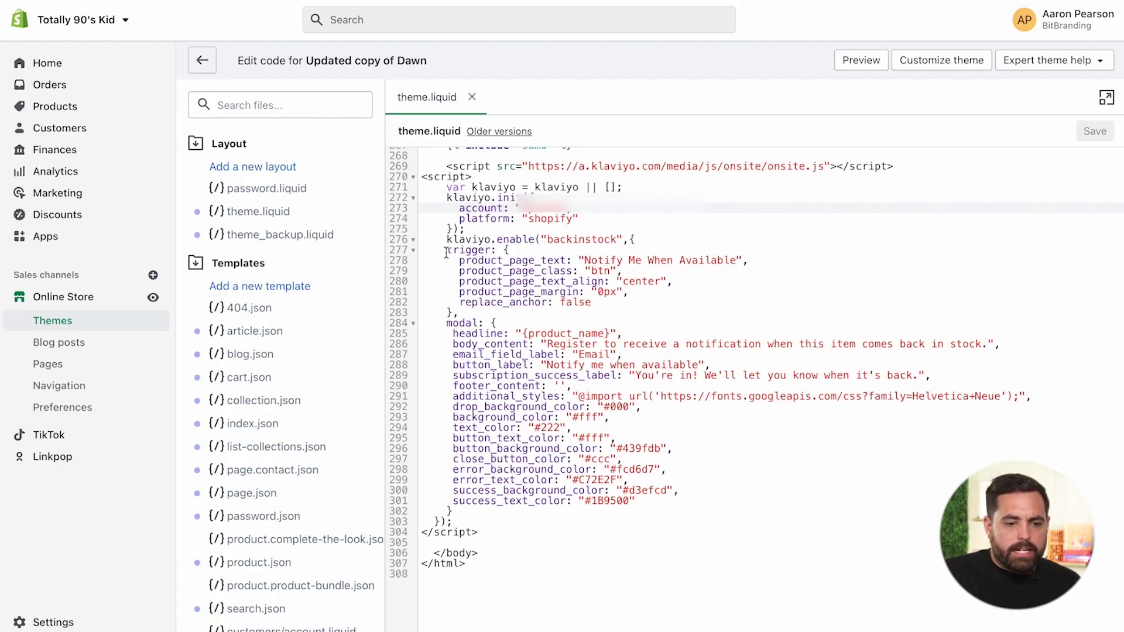
Go over the script's 'Notify Me When Available' trigger and the popup's {product_name} headline and body text
{"action": "left_click_drag", "start_coordinate": [446, 251], "coordinate": [492, 252]}
{"action": "left_click", "coordinate": [491, 252]}
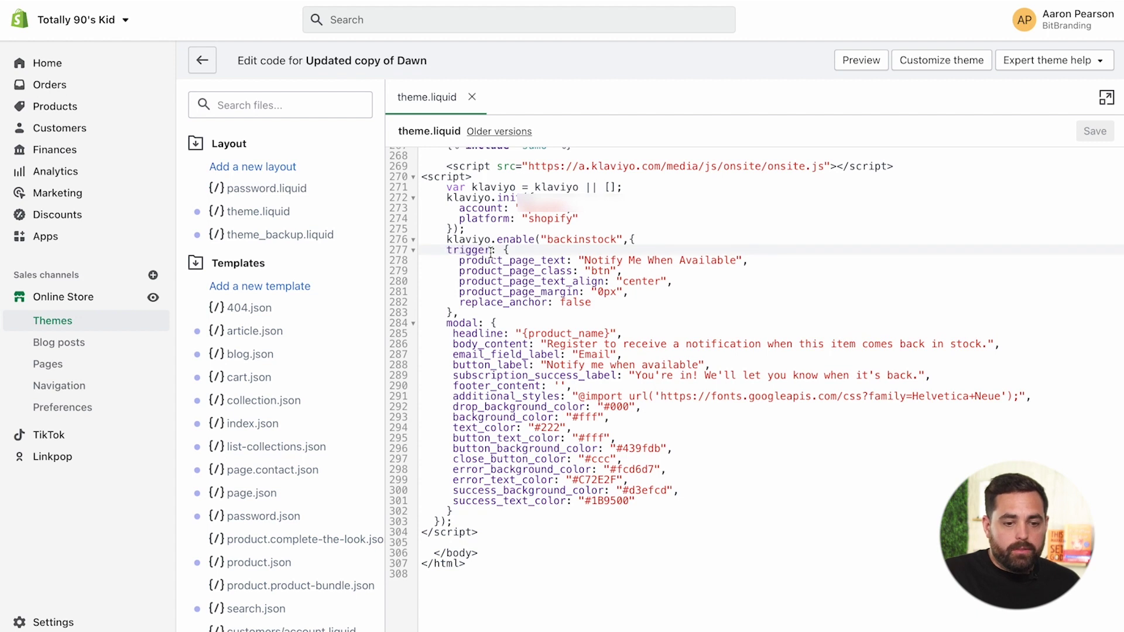
{"action": "double_click", "coordinate": [585, 258]}
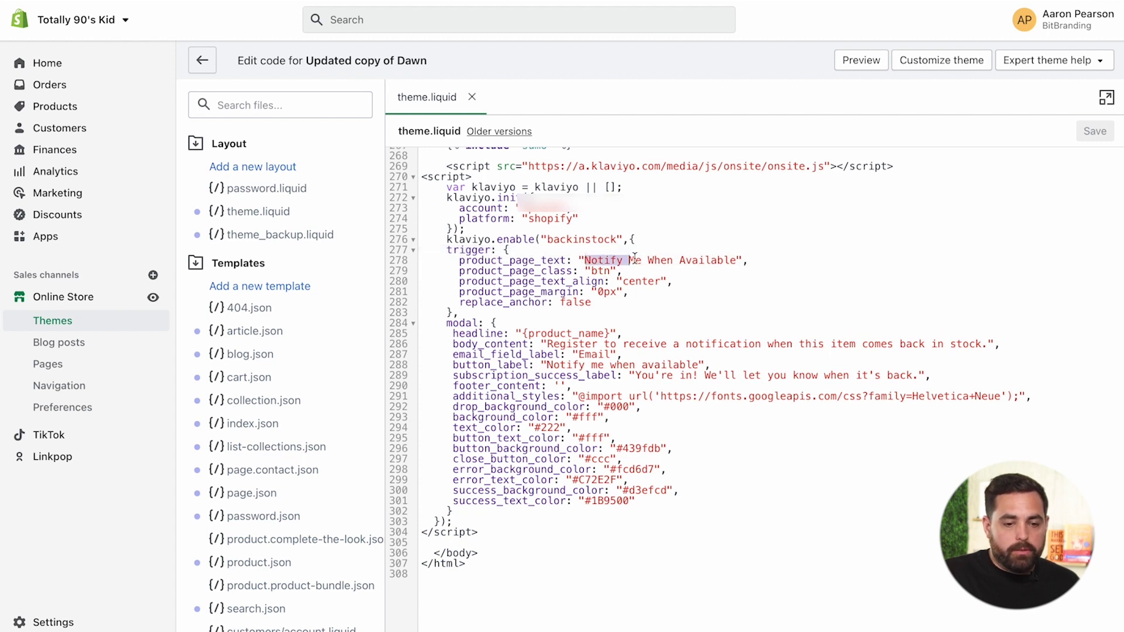
{"action": "key", "text": "Right"}
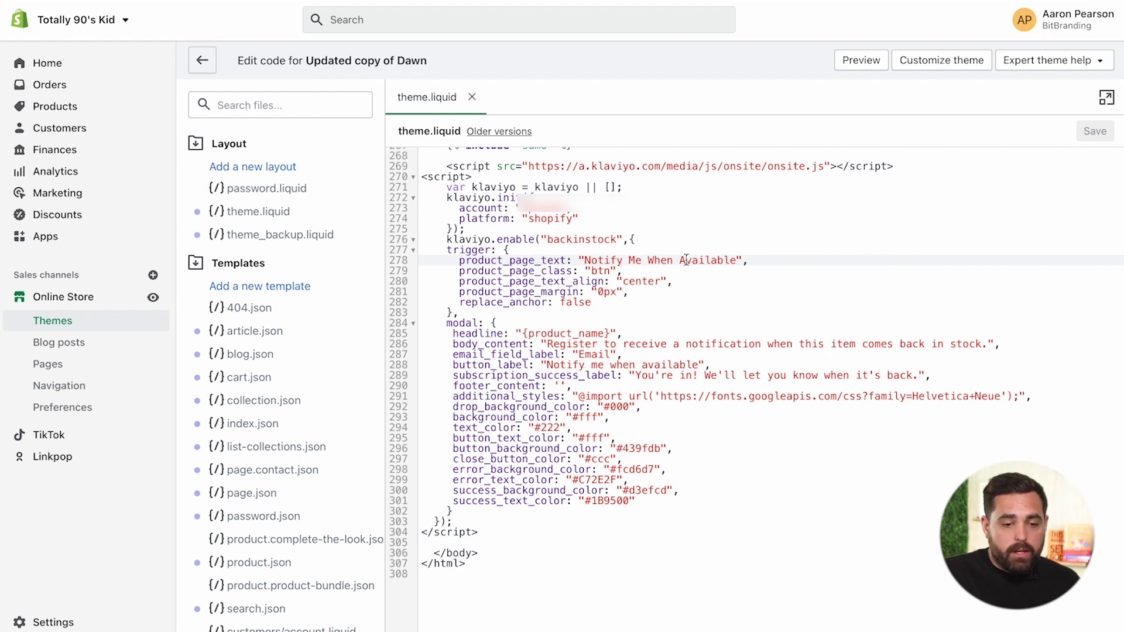
{"action": "left_click", "coordinate": [449, 324]}
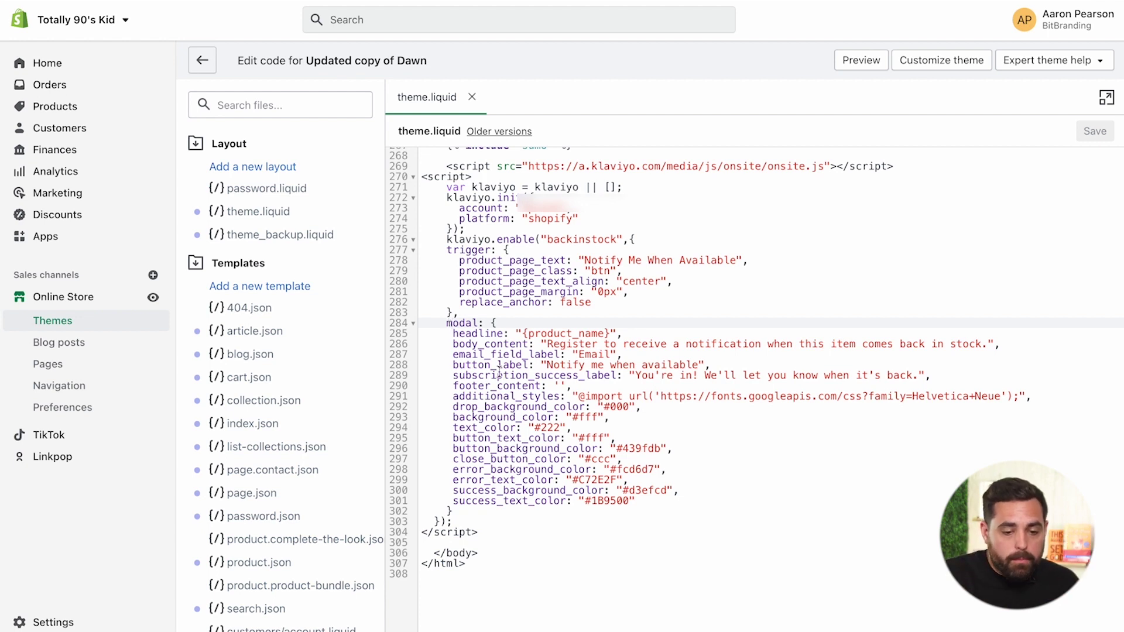
{"action": "left_click", "coordinate": [526, 334]}
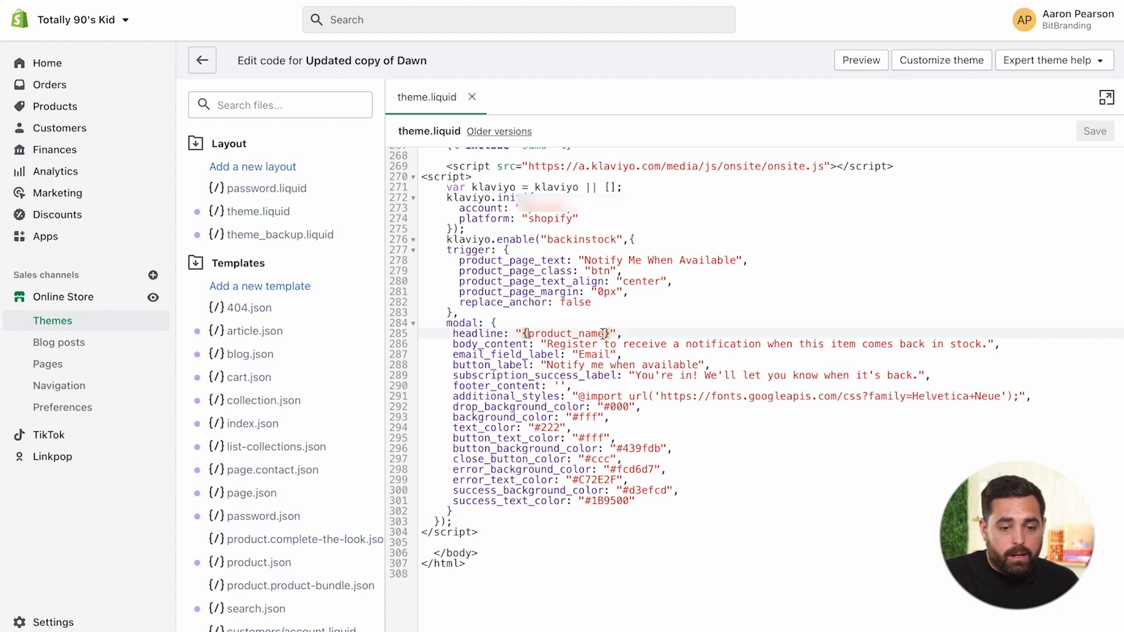
{"action": "left_click", "coordinate": [637, 332]}
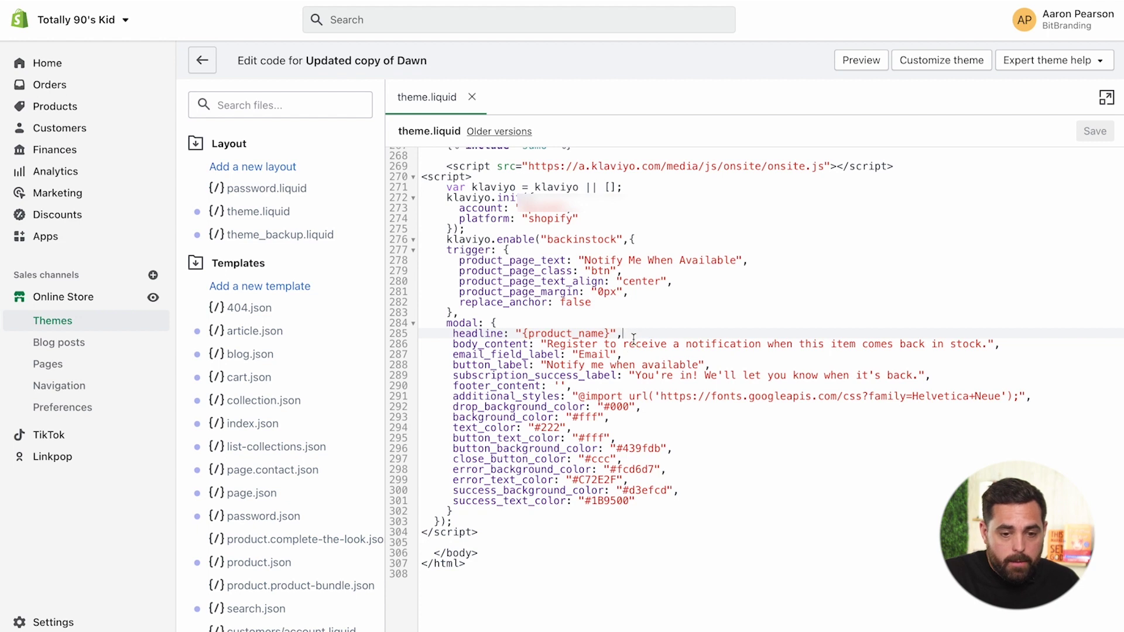
{"action": "left_click", "coordinate": [548, 344]}
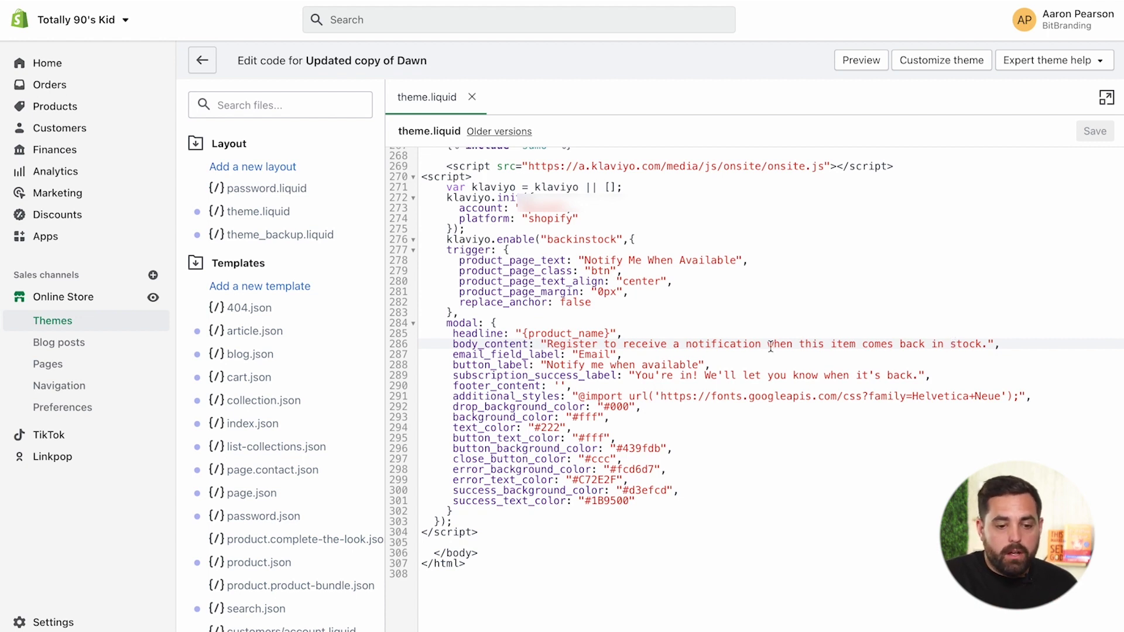
{"action": "scroll", "coordinate": [580, 398], "scroll_direction": "down", "scroll_amount": 1}
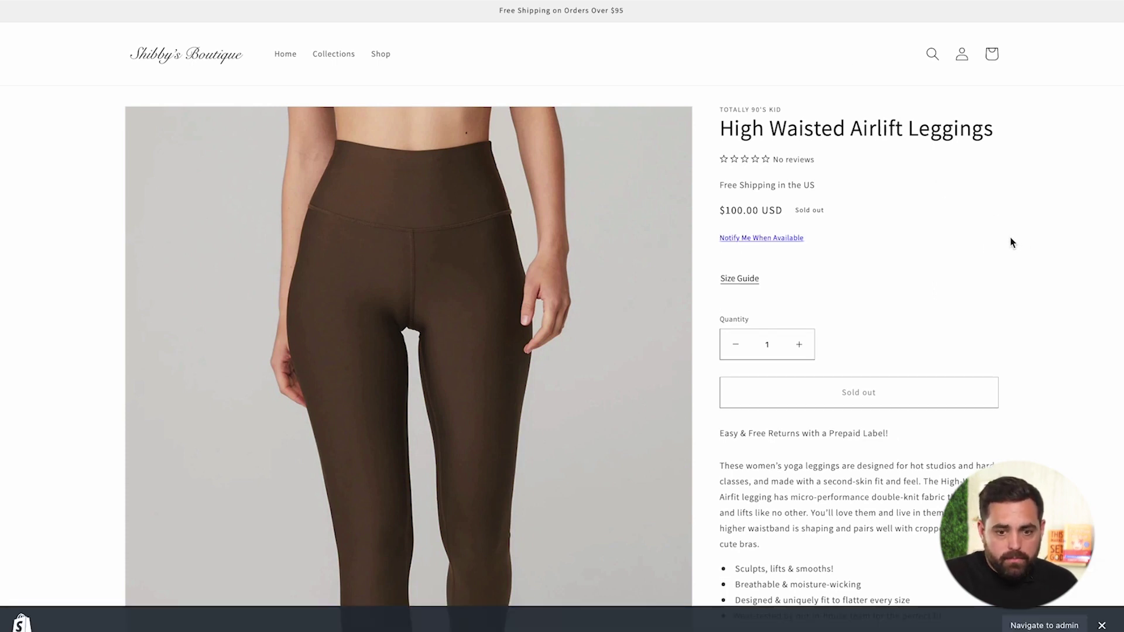
{"action": "left_click", "coordinate": [770, 239]}
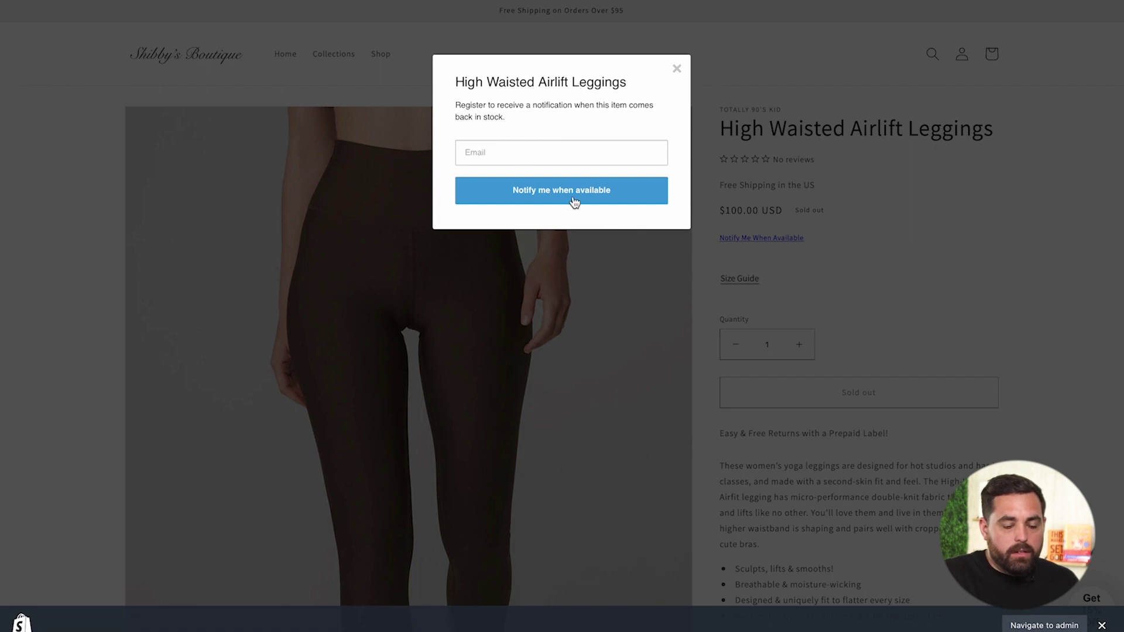
{"action": "left_click", "coordinate": [489, 153]}
{"action": "left_click", "coordinate": [562, 139]}
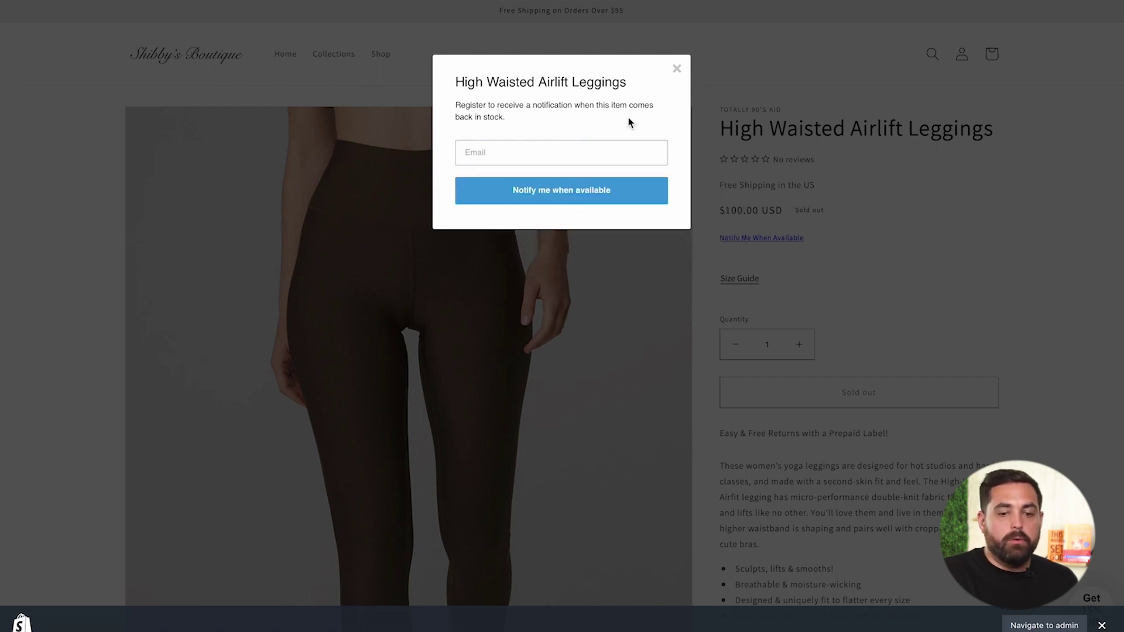
{"action": "left_click", "coordinate": [681, 66]}
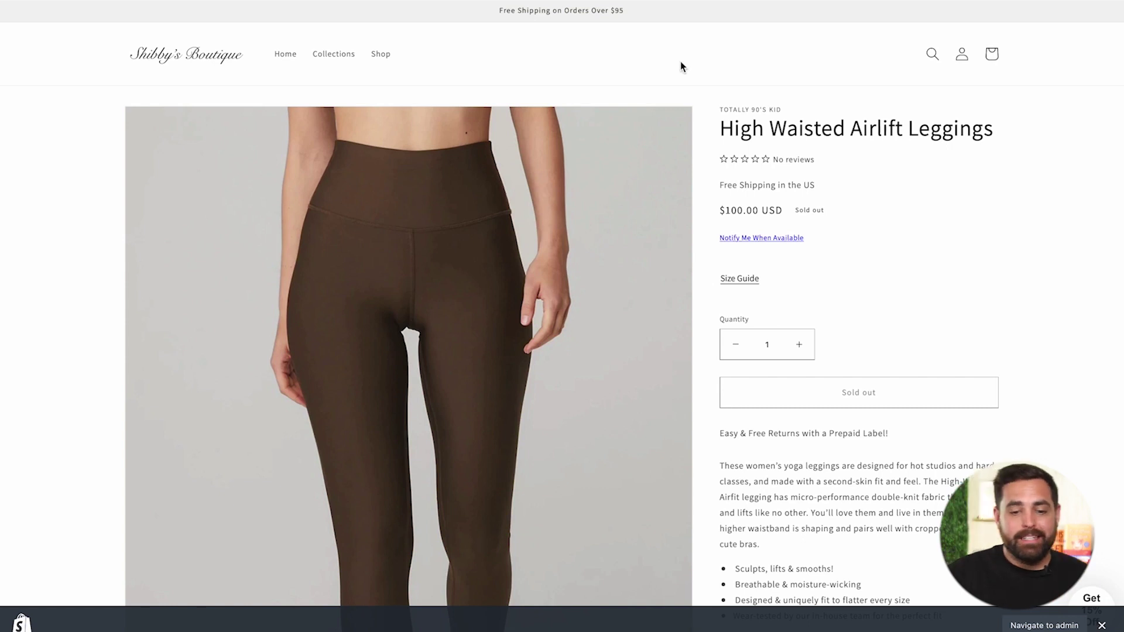
{"action": "left_click", "coordinate": [763, 239]}
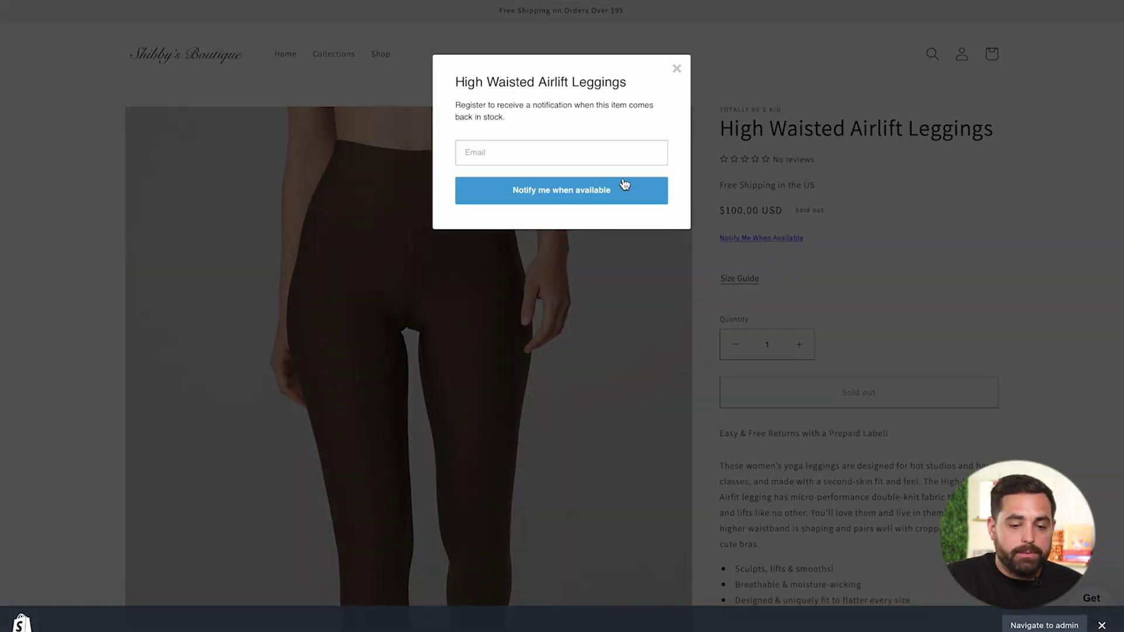
{"action": "left_click", "coordinate": [682, 68]}
{"action": "scroll", "coordinate": [779, 252], "scroll_direction": "down", "scroll_amount": 1}
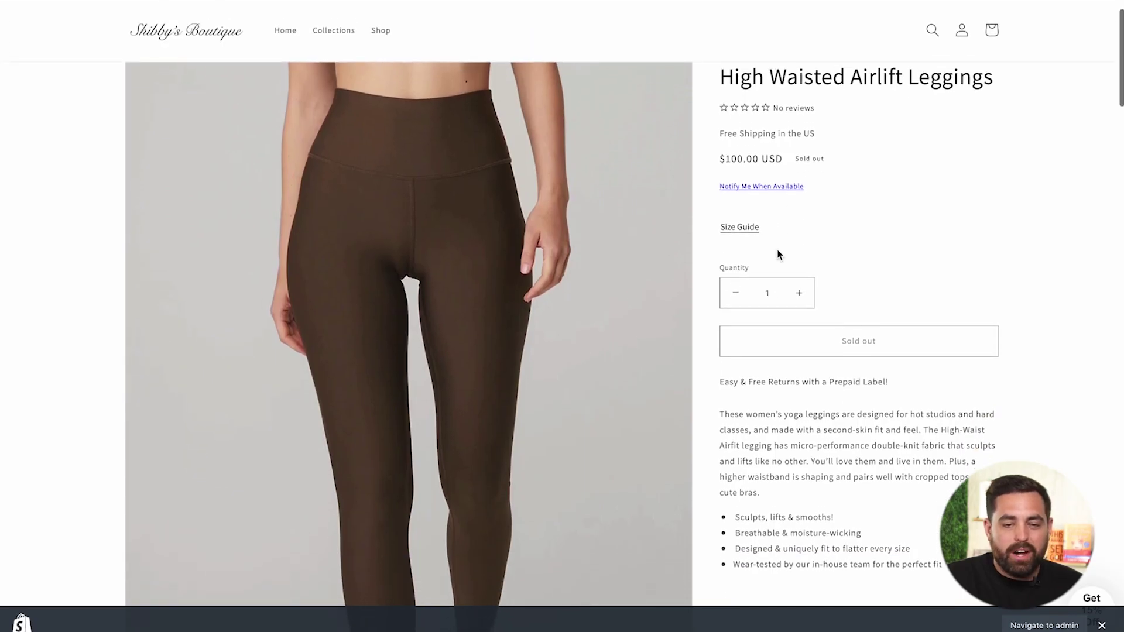
{"action": "scroll", "coordinate": [779, 254], "scroll_direction": "up", "scroll_amount": 1}
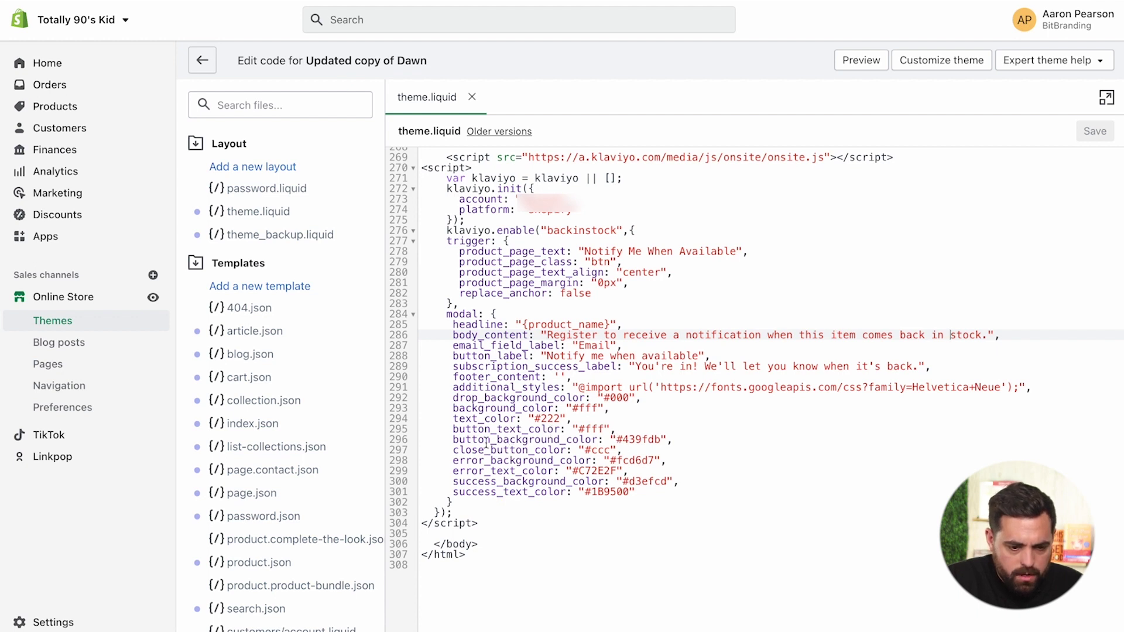
Change the popup's button_background_color from "#439fdb" to "#000" in theme.liquid and save
{"action": "double_click", "coordinate": [456, 442]}
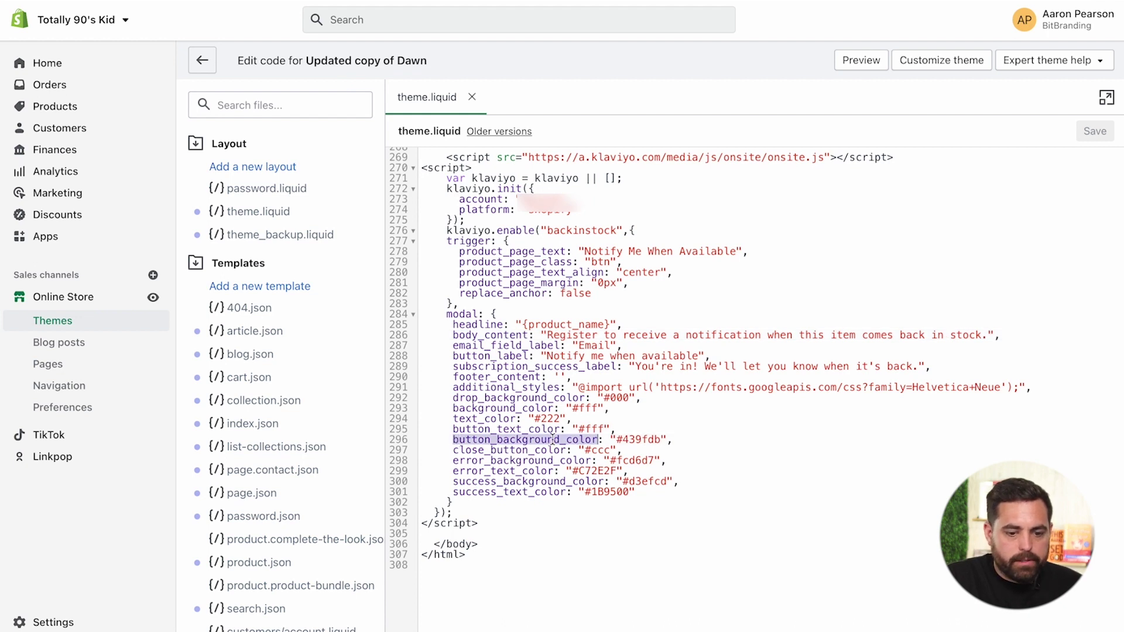
{"action": "left_click", "coordinate": [663, 440]}
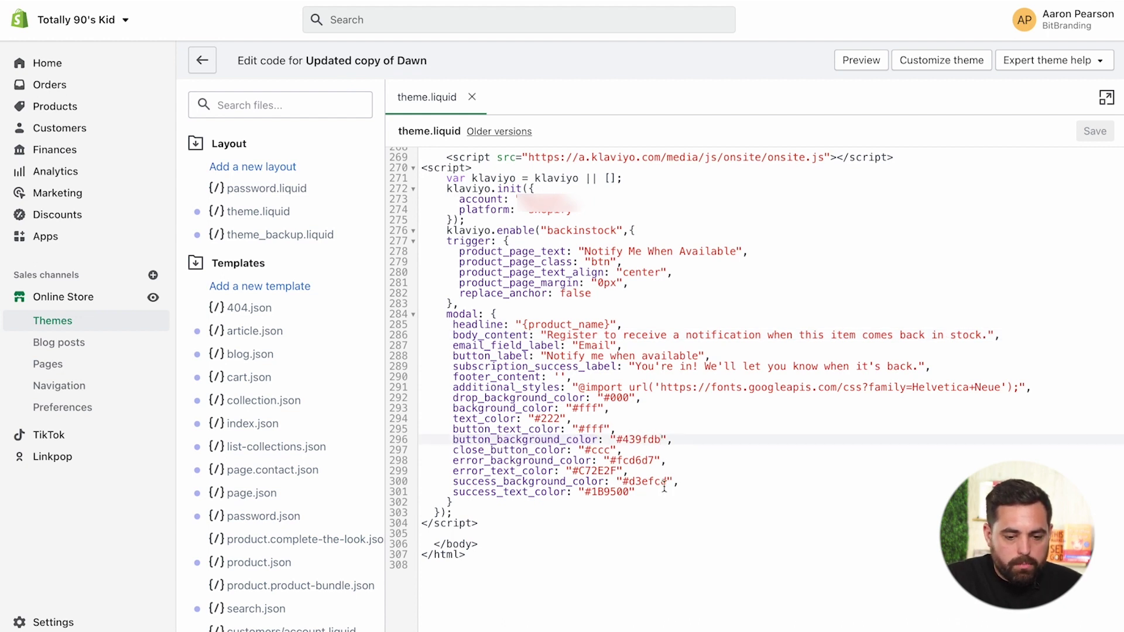
{"action": "key", "text": "BackSpace"}
{"action": "key", "text": "BackSpace"}
{"action": "key", "text": "BackSpace"}
{"action": "key", "text": "BackSpace"}
{"action": "key", "text": "BackSpace"}
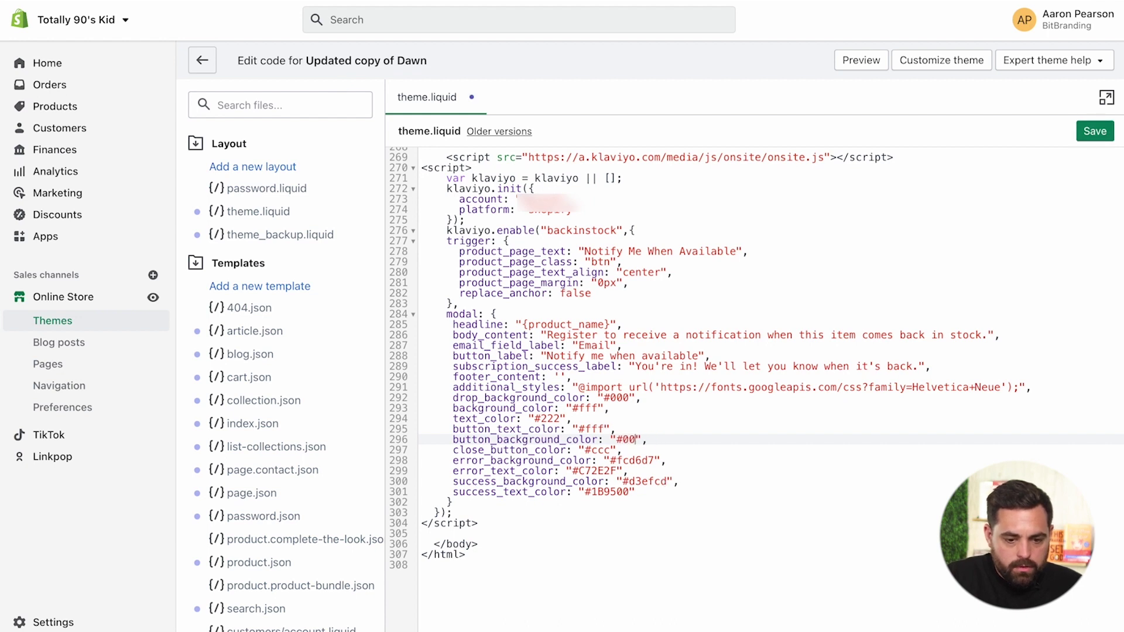
{"action": "left_click", "coordinate": [1096, 133]}
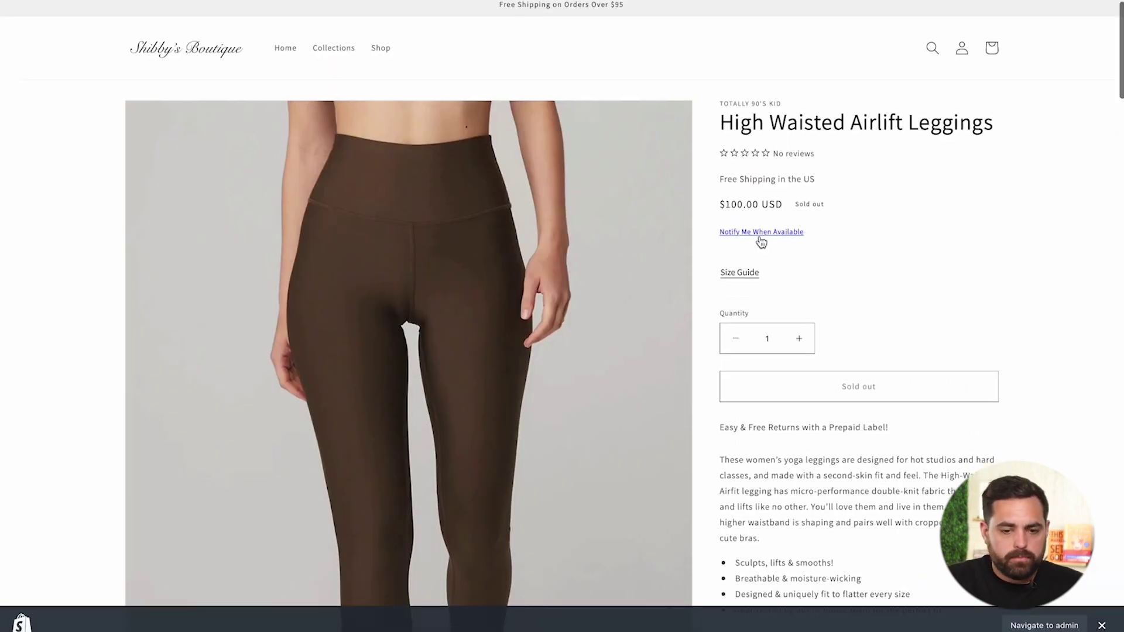
{"action": "left_click", "coordinate": [752, 233]}
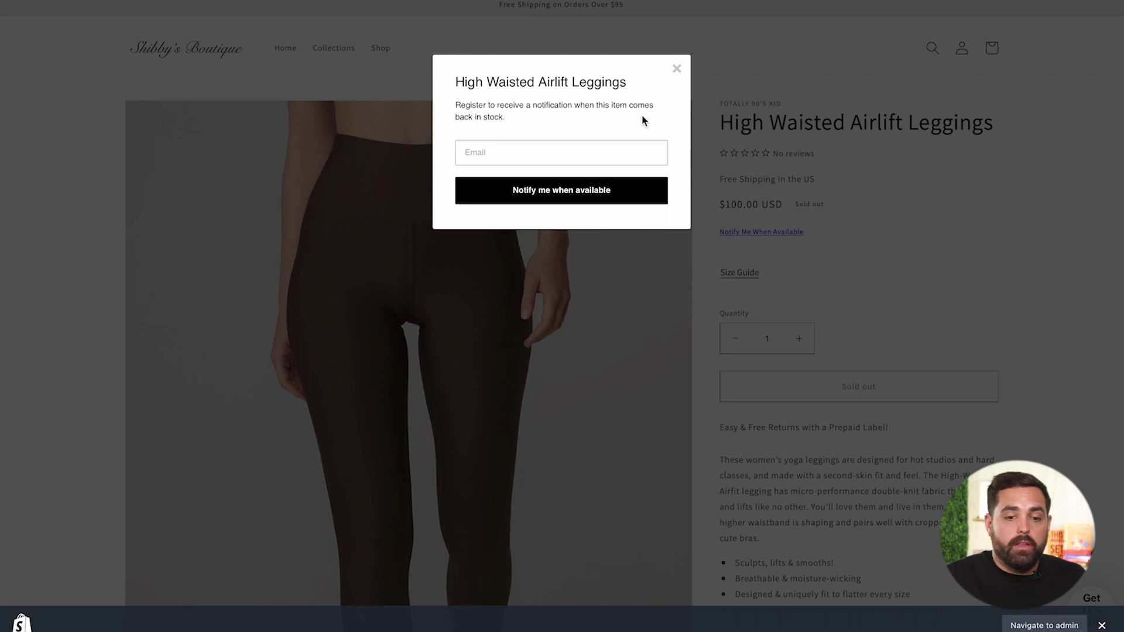
{"action": "left_click", "coordinate": [677, 69]}
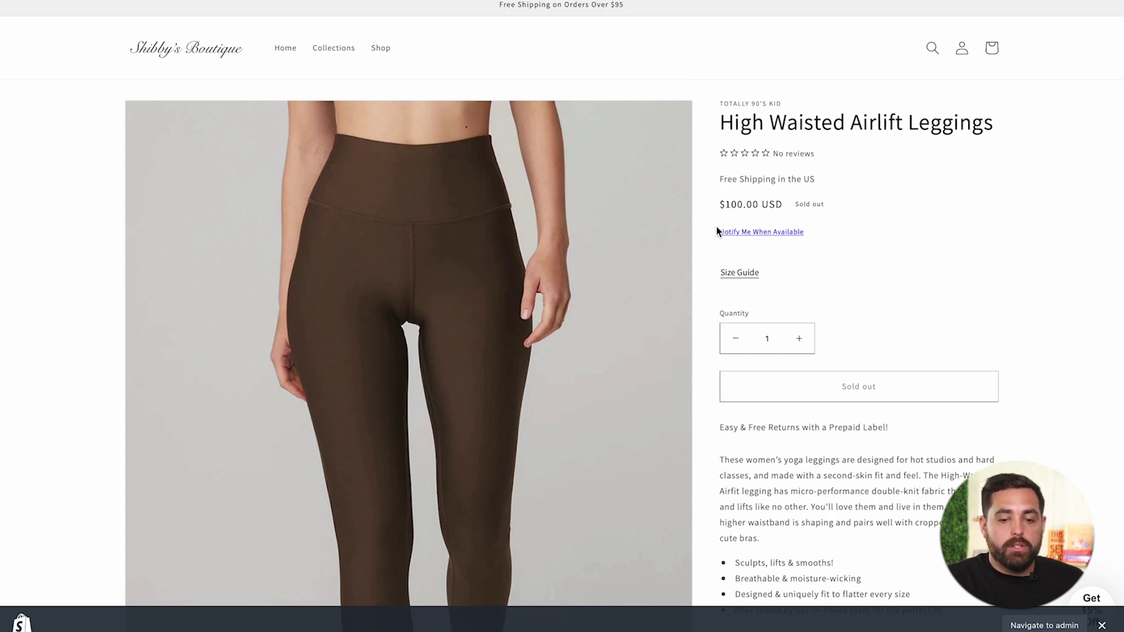
{"action": "scroll", "coordinate": [855, 251], "scroll_direction": "down", "scroll_amount": 2}
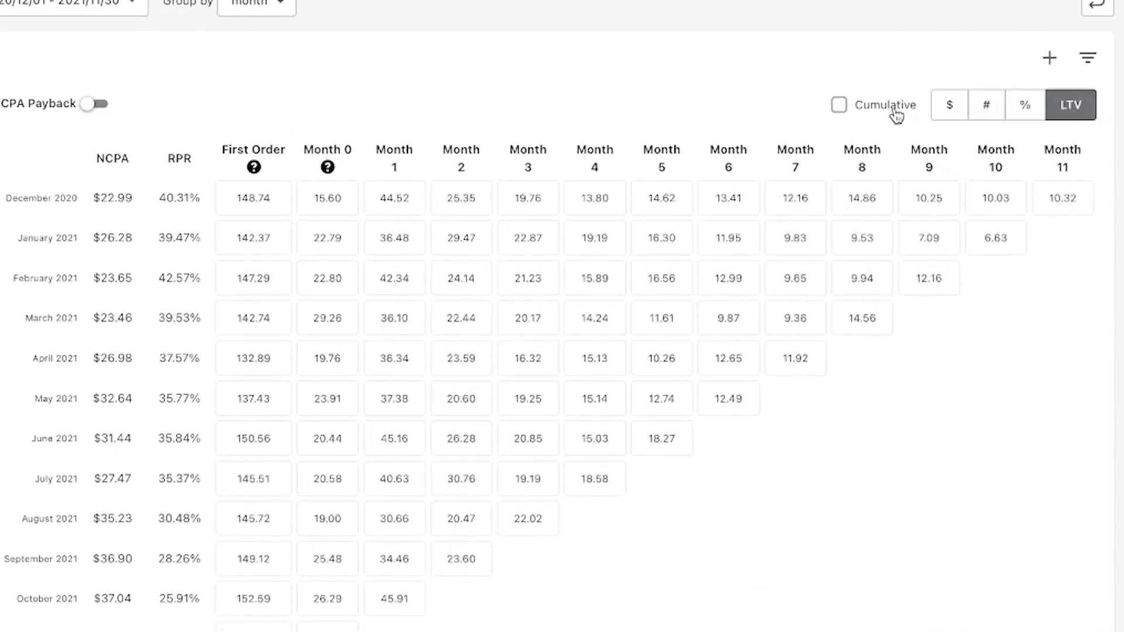
Show the LTV cohort table values as cumulative using the Cumulative checkbox
{"action": "left_click", "coordinate": [895, 111]}
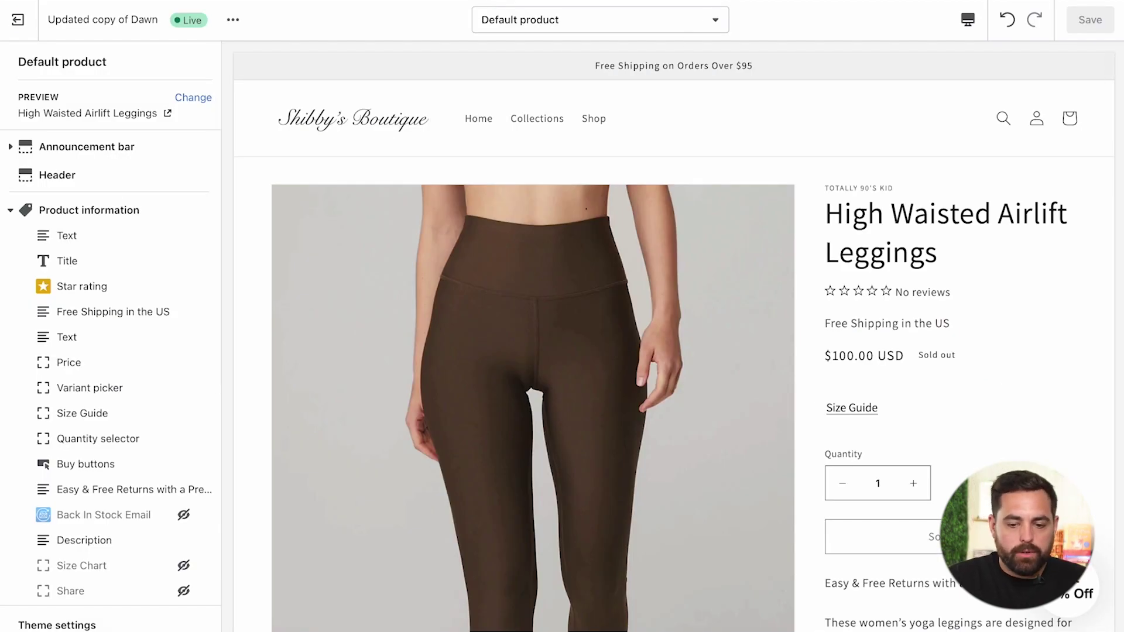
Reload the theme customizer and scroll the sidebar to the Product information section
{"action": "key", "text": "ctrl+r"}
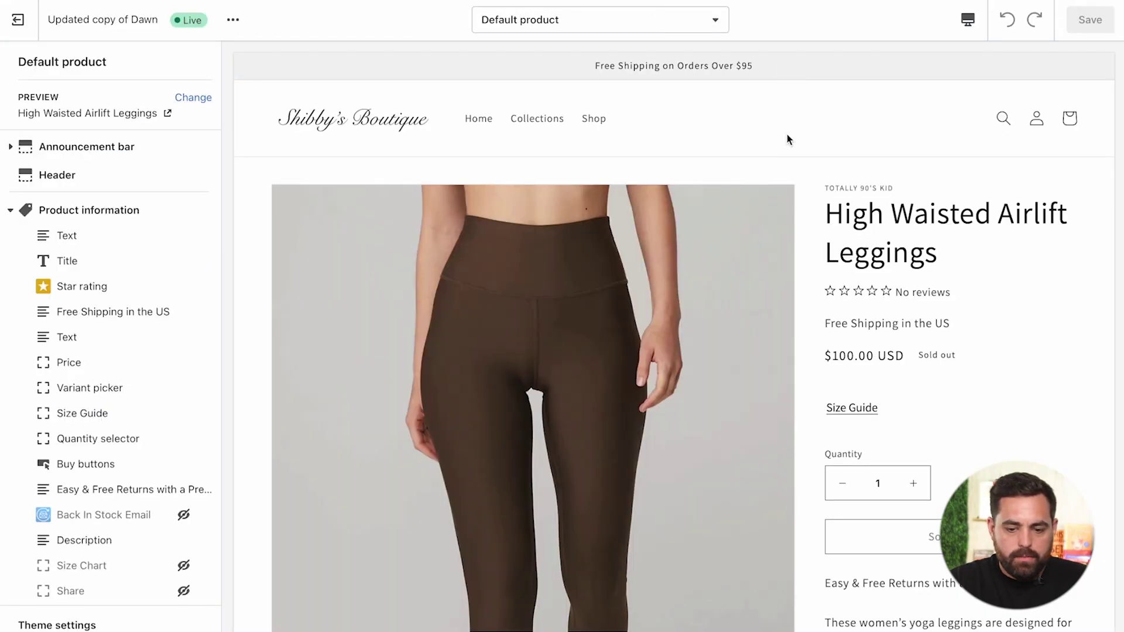
{"action": "scroll", "coordinate": [787, 139], "scroll_direction": "down", "scroll_amount": 5}
{"action": "scroll", "coordinate": [787, 139], "scroll_direction": "down", "scroll_amount": 5}
{"action": "scroll", "coordinate": [790, 176], "scroll_direction": "down", "scroll_amount": 5}
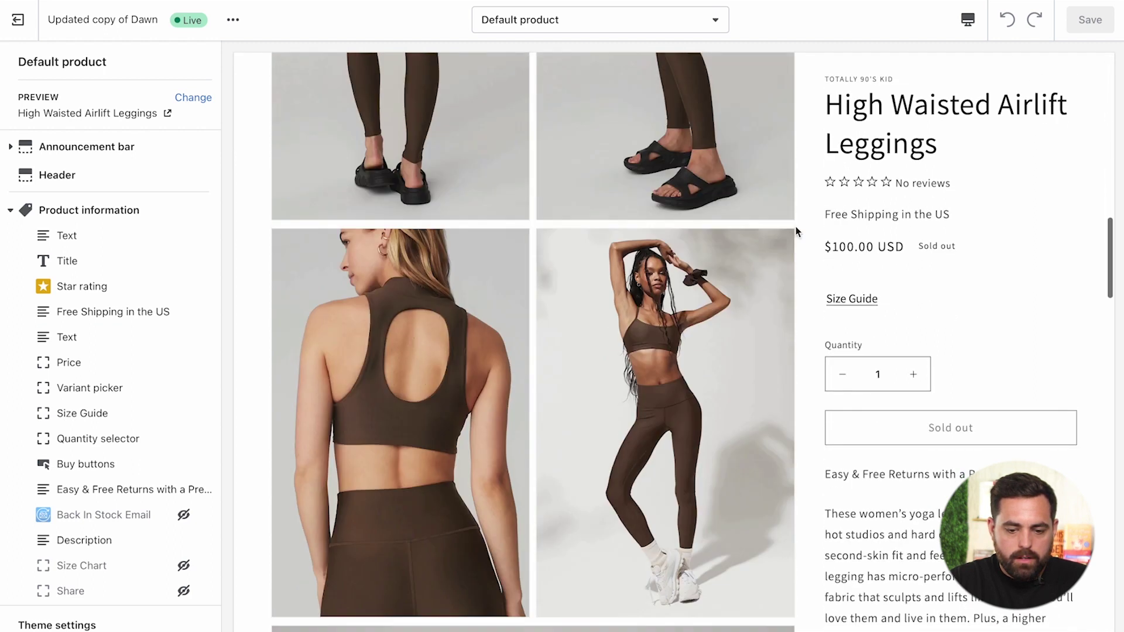
{"action": "scroll", "coordinate": [803, 301], "scroll_direction": "down", "scroll_amount": 5}
{"action": "scroll", "coordinate": [803, 301], "scroll_direction": "down", "scroll_amount": 5}
{"action": "scroll", "coordinate": [802, 301], "scroll_direction": "down", "scroll_amount": 5}
{"action": "scroll", "coordinate": [802, 302], "scroll_direction": "down", "scroll_amount": 5}
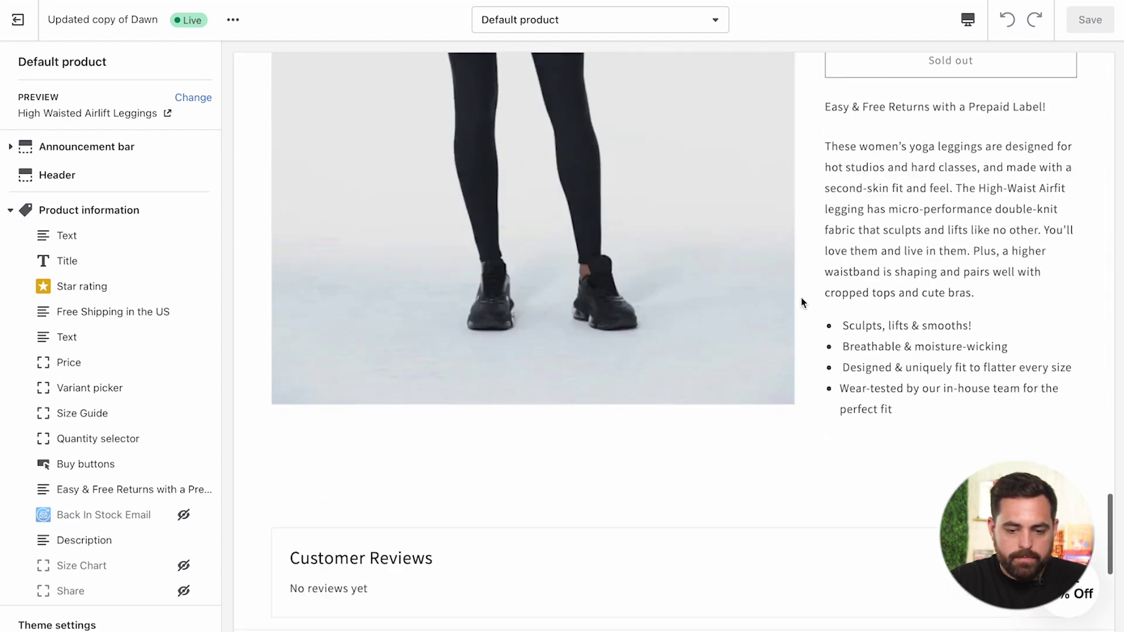
{"action": "scroll", "coordinate": [802, 302], "scroll_direction": "down", "scroll_amount": 2}
{"action": "scroll", "coordinate": [802, 302], "scroll_direction": "down", "scroll_amount": 2}
{"action": "scroll", "coordinate": [802, 302], "scroll_direction": "up", "scroll_amount": 3}
{"action": "scroll", "coordinate": [802, 302], "scroll_direction": "up", "scroll_amount": 5}
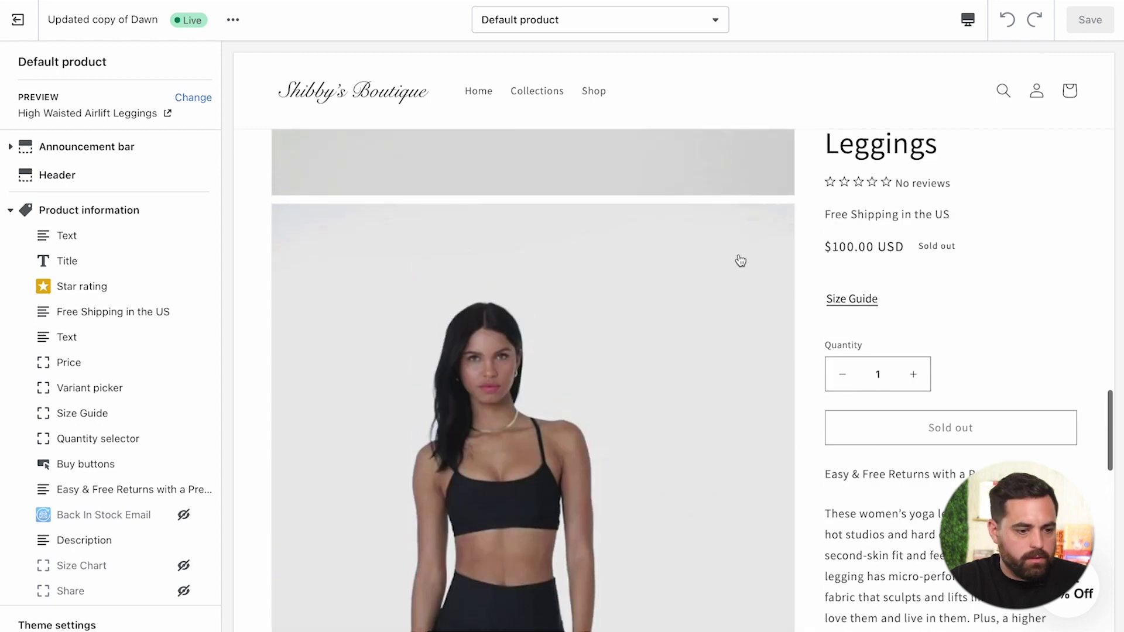
{"action": "scroll", "coordinate": [117, 338], "scroll_direction": "down", "scroll_amount": 3}
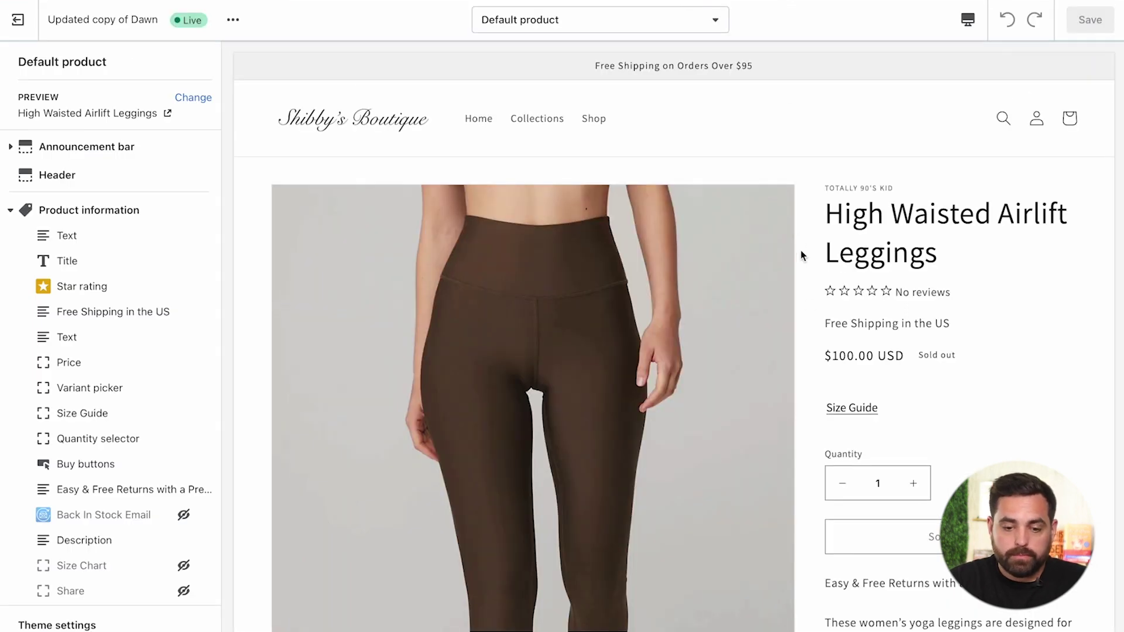
{"action": "scroll", "coordinate": [809, 304], "scroll_direction": "down", "scroll_amount": 2}
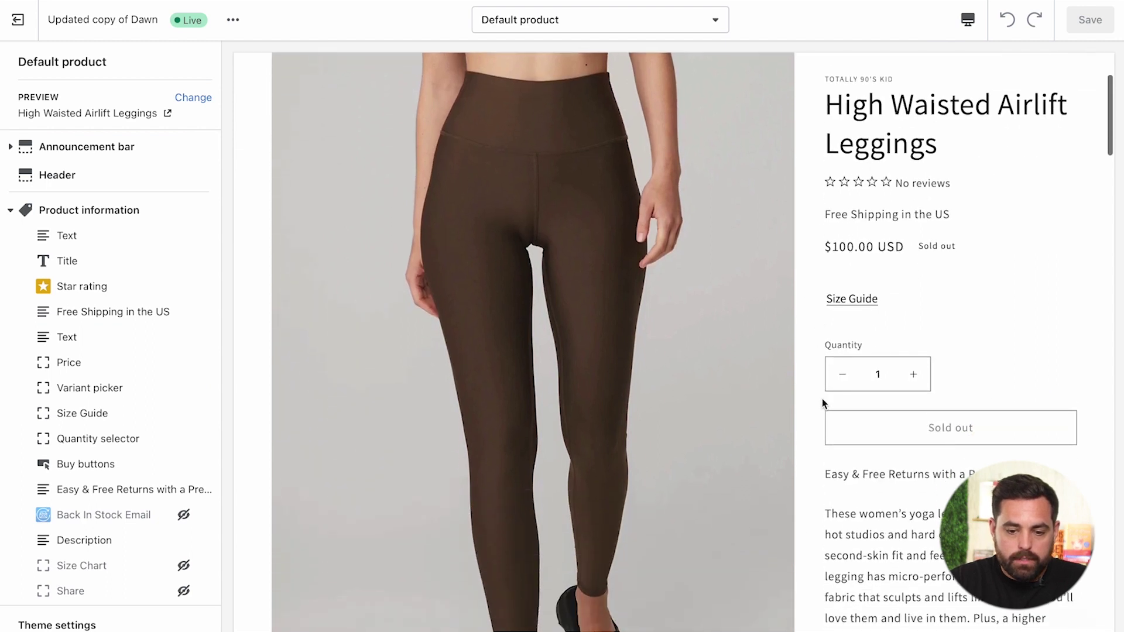
{"action": "scroll", "coordinate": [822, 445], "scroll_direction": "down", "scroll_amount": 4}
{"action": "scroll", "coordinate": [822, 489], "scroll_direction": "up", "scroll_amount": 1}
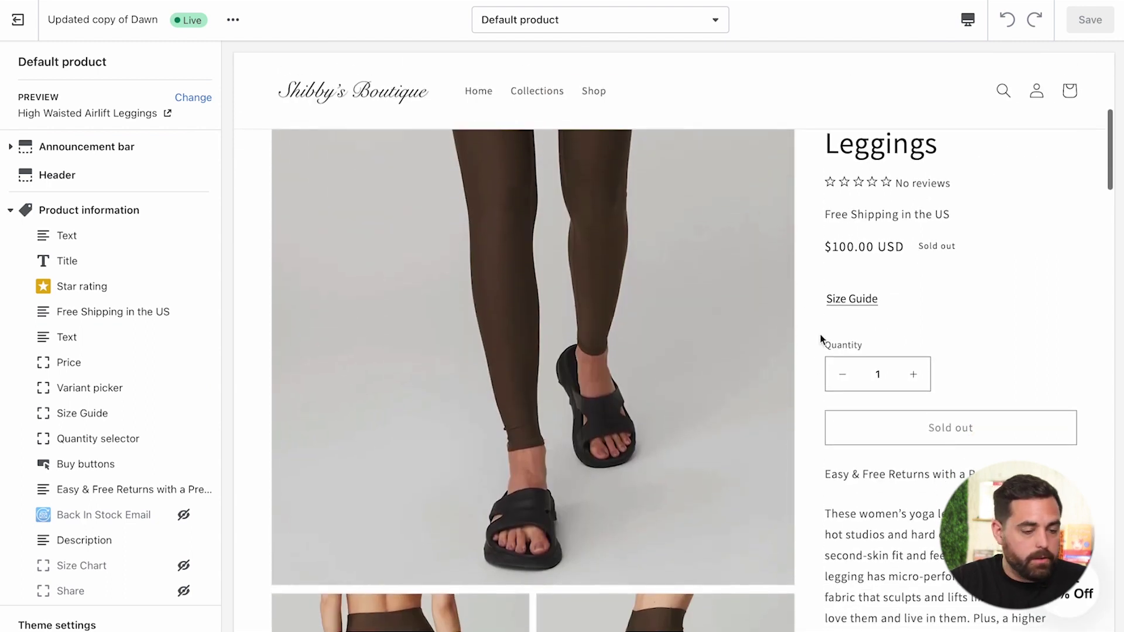
{"action": "scroll", "coordinate": [108, 492], "scroll_direction": "down", "scroll_amount": 2}
{"action": "scroll", "coordinate": [107, 495], "scroll_direction": "down", "scroll_amount": 1}
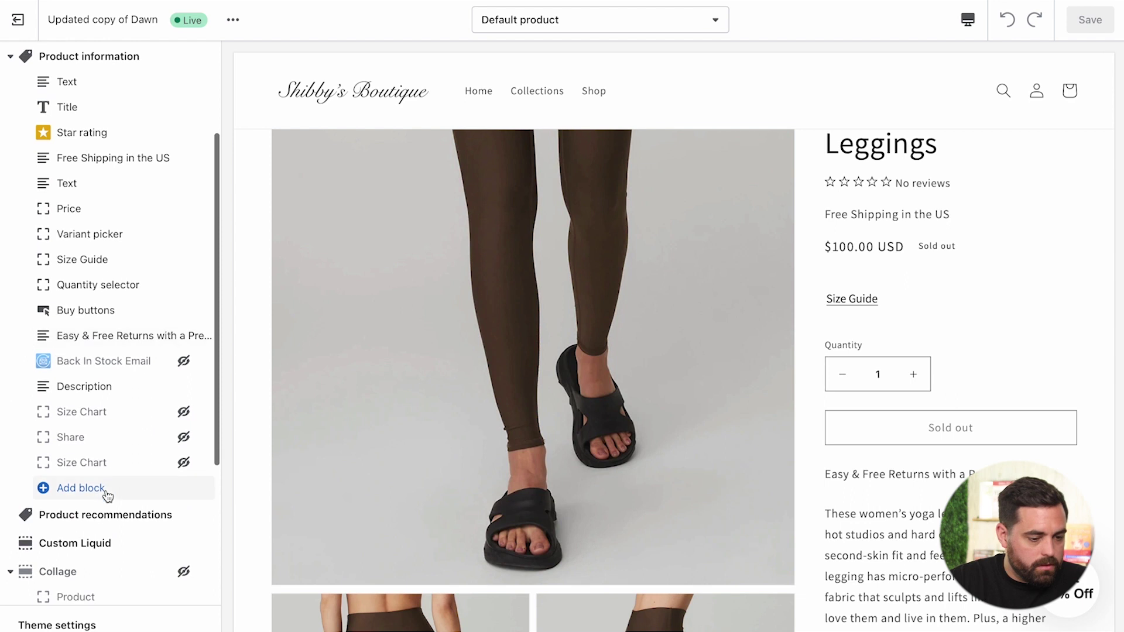
Add a Custom liquid block to Product information and focus its empty code field
{"action": "left_click", "coordinate": [81, 492]}
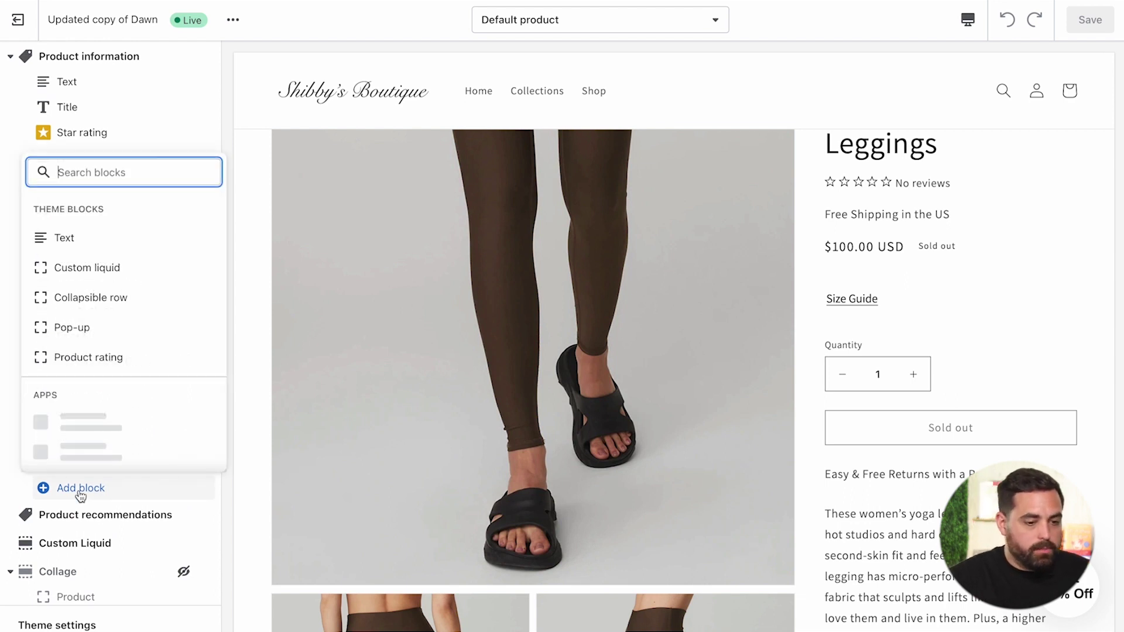
{"action": "left_click", "coordinate": [107, 269]}
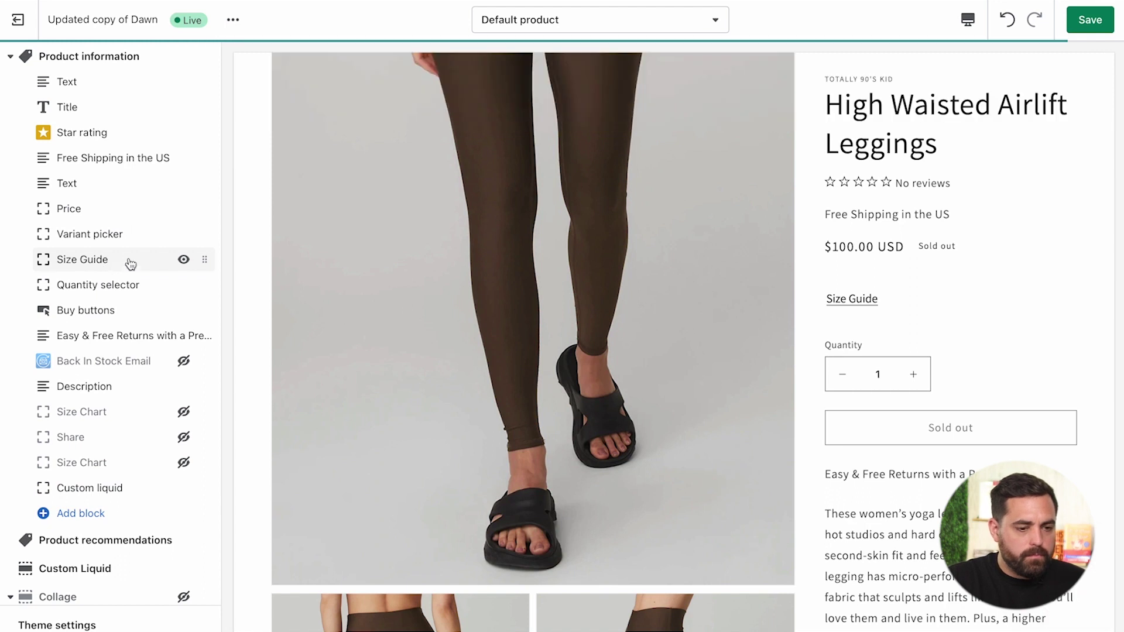
{"action": "left_click", "coordinate": [88, 489]}
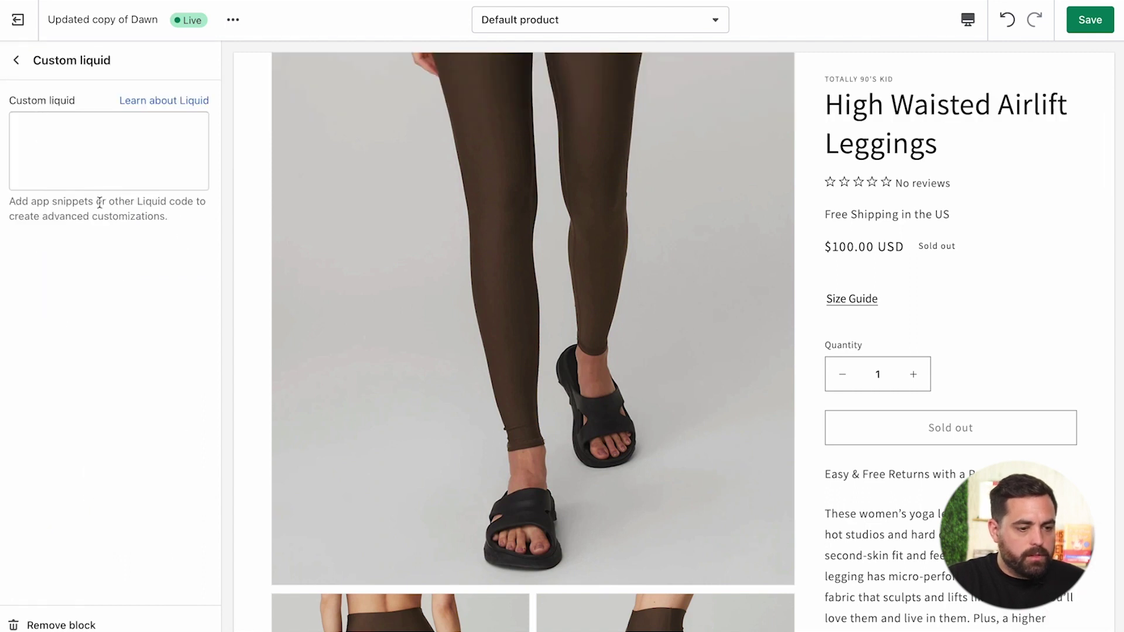
{"action": "left_click", "coordinate": [103, 168]}
Copy the klaviyo-bis-trigger 'Notify Me When Available' anchor line from the script notes
{"action": "key", "text": "ctrl+Left"}
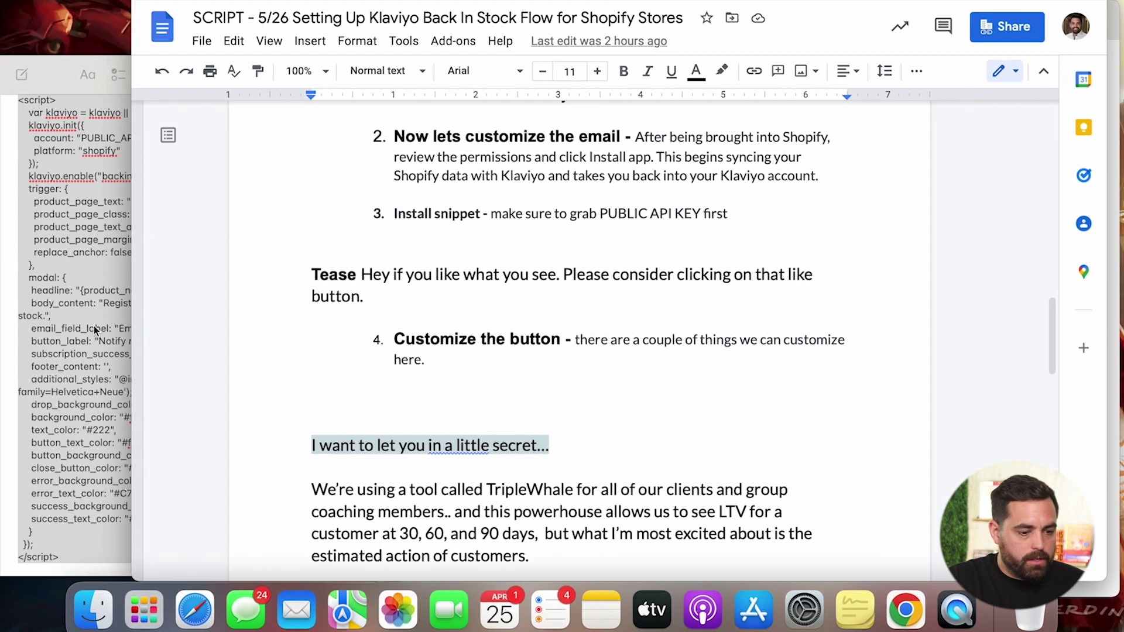
{"action": "left_click", "coordinate": [93, 325]}
{"action": "scroll", "coordinate": [205, 409], "scroll_direction": "down", "scroll_amount": 3}
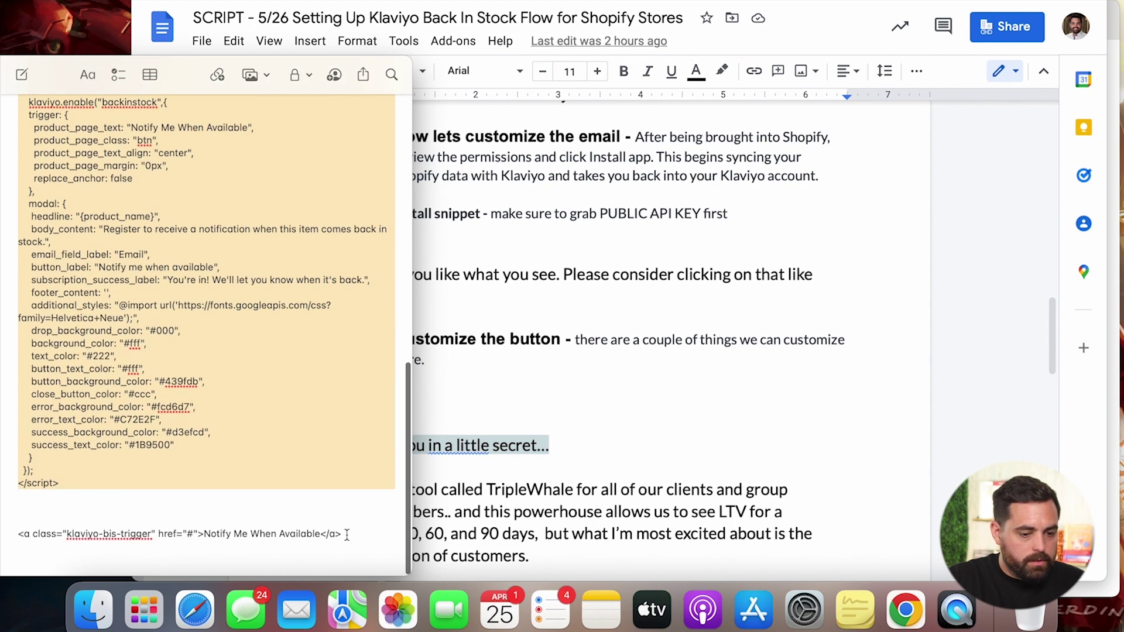
{"action": "left_click_drag", "start_coordinate": [347, 535], "coordinate": [20, 534]}
{"action": "key", "text": "ctrl+c"}
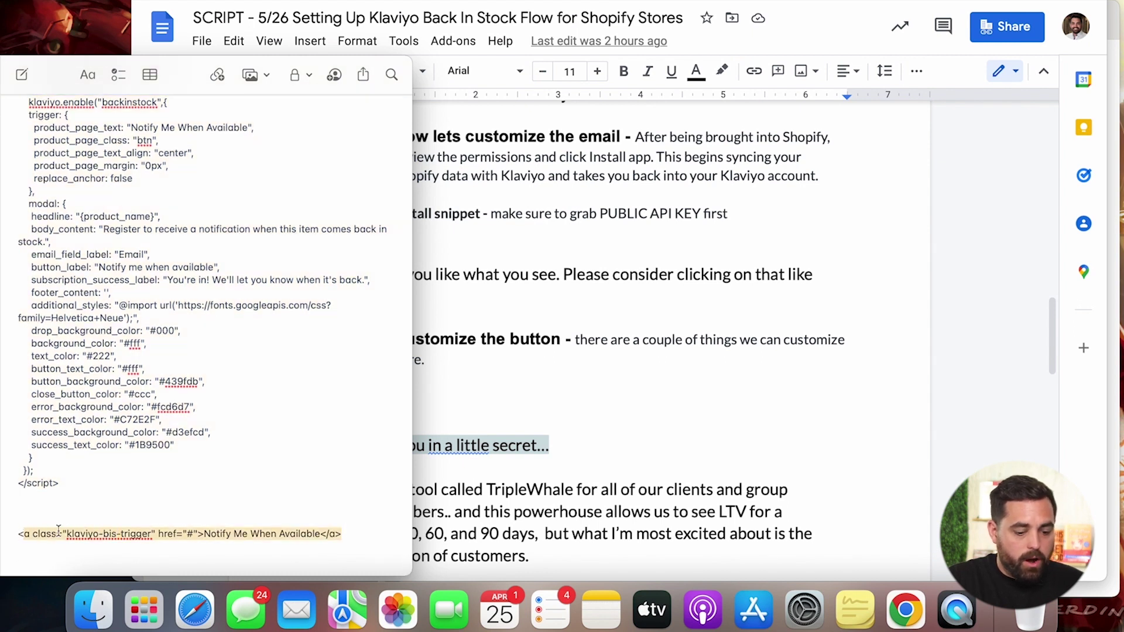
{"action": "left_click", "coordinate": [266, 535]}
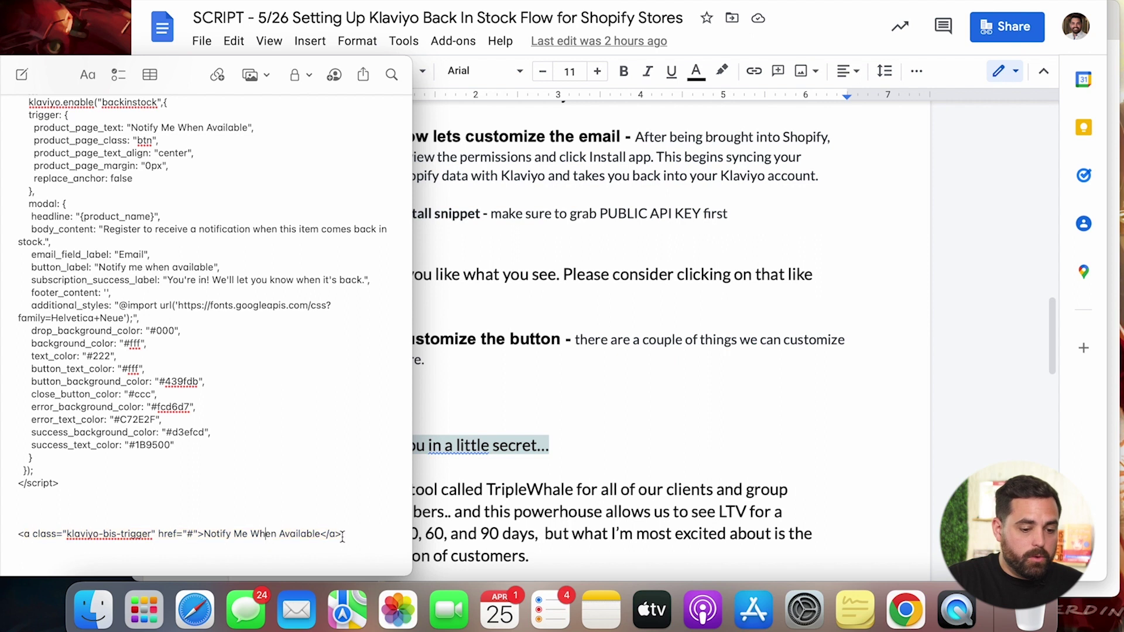
{"action": "left_click_drag", "start_coordinate": [347, 535], "coordinate": [27, 535]}
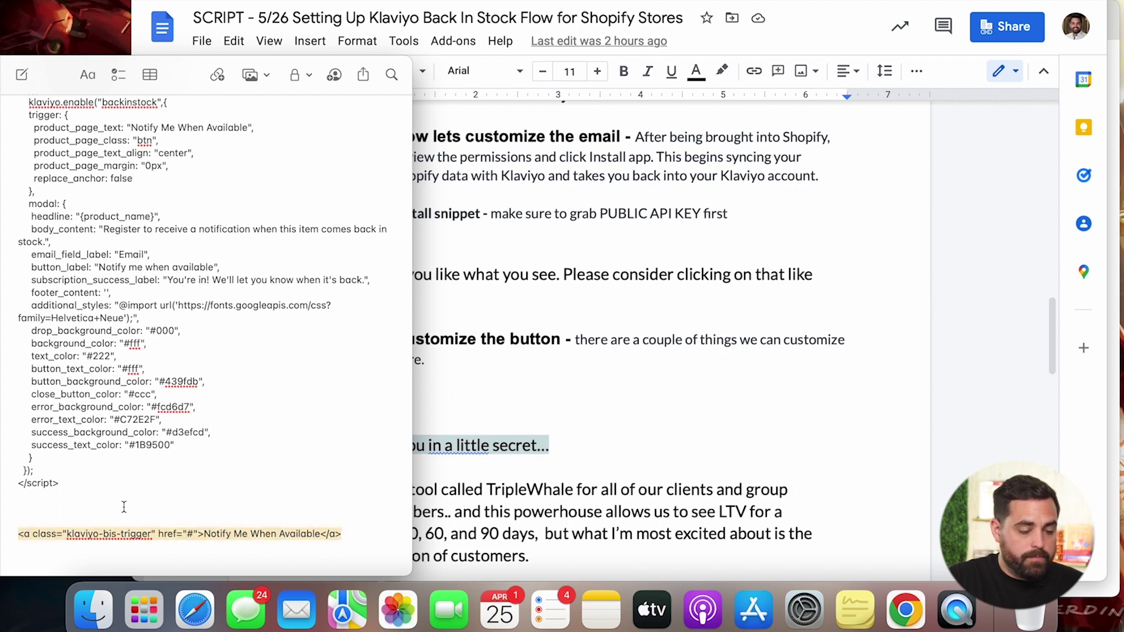
{"action": "key", "text": "ctrl+Right"}
Paste the Notify Me link code into the Custom liquid block, move it below Buy buttons, and save
{"action": "left_click", "coordinate": [110, 153]}
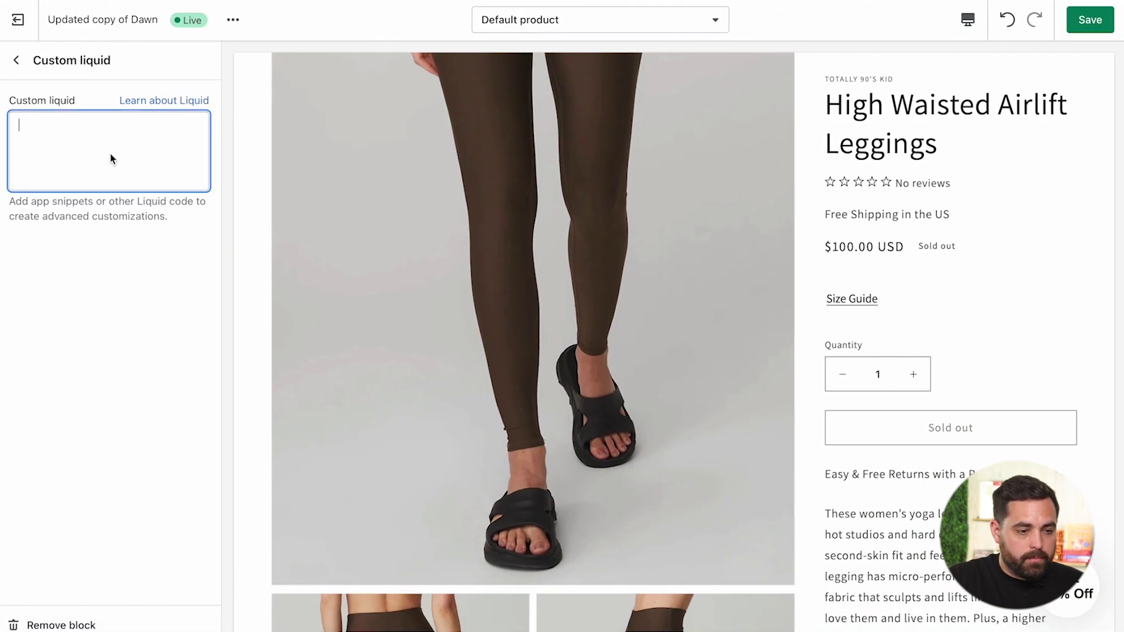
{"action": "key", "text": "ctrl+v"}
{"action": "left_click", "coordinate": [16, 59]}
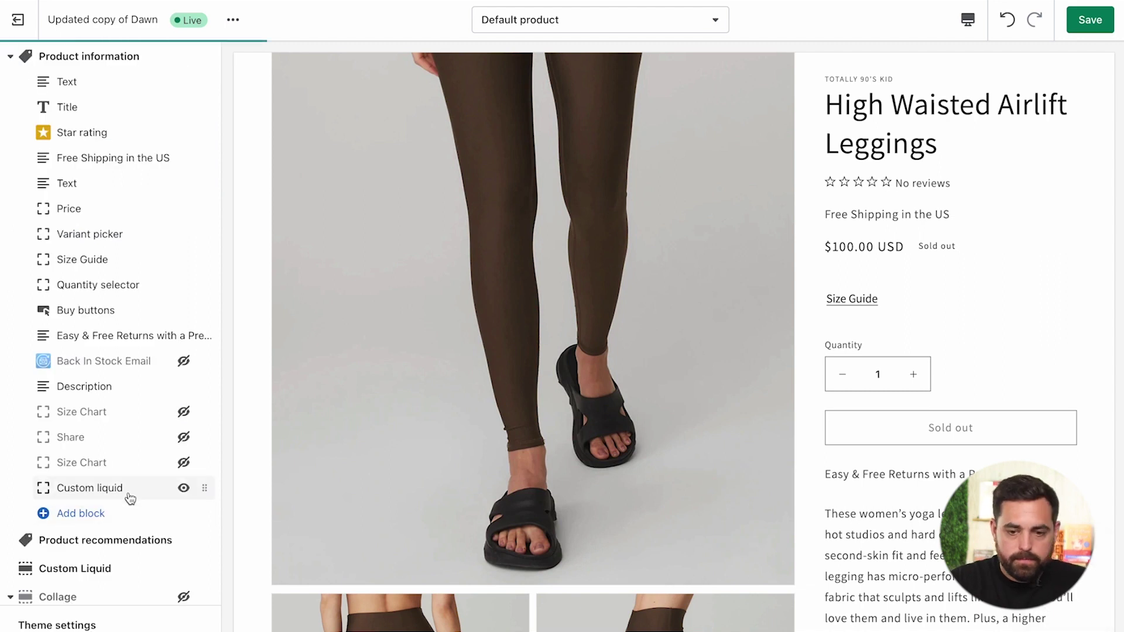
{"action": "left_click_drag", "start_coordinate": [205, 488], "coordinate": [192, 339]}
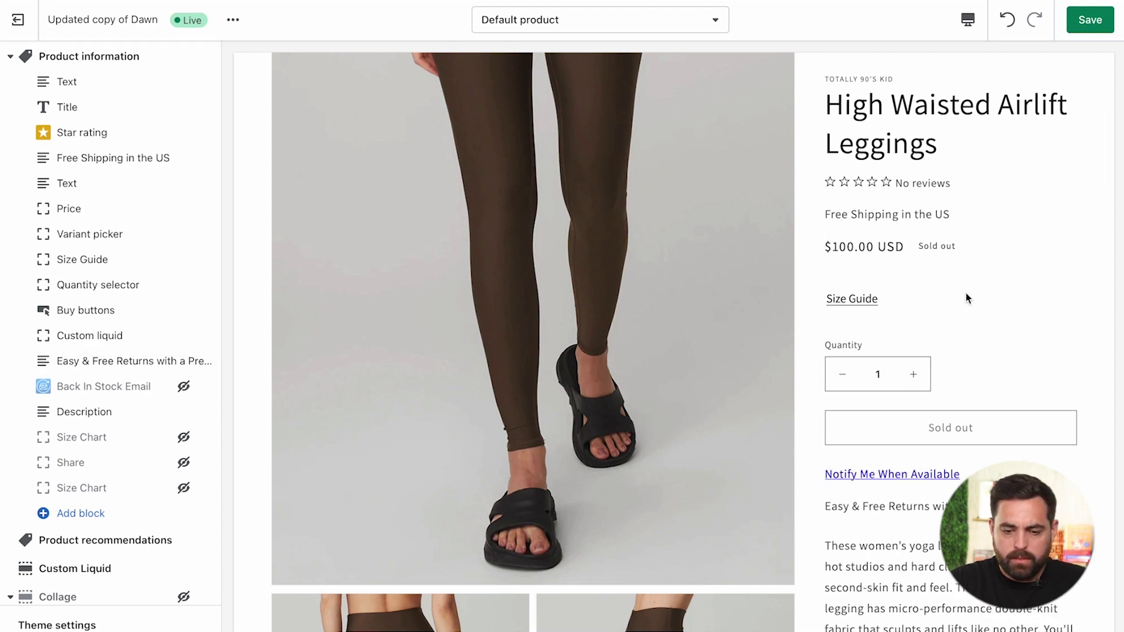
{"action": "left_click", "coordinate": [1091, 21]}
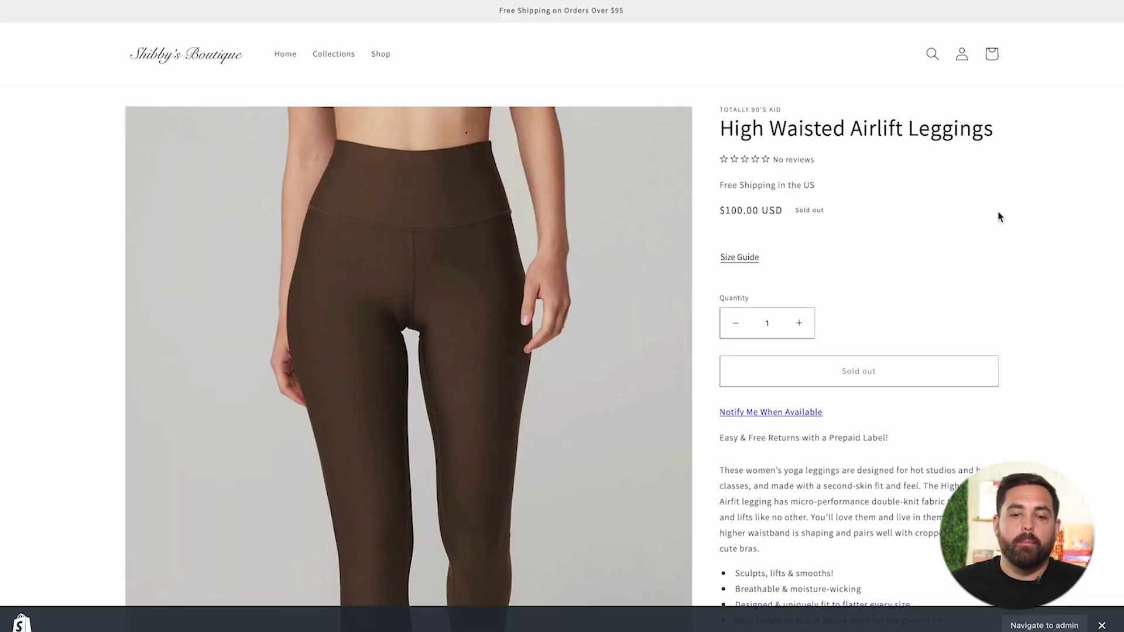
Confirm the leggings page's Notify Me When Available link opens the signup form, then close it
{"action": "scroll", "coordinate": [999, 217], "scroll_direction": "down", "scroll_amount": 1}
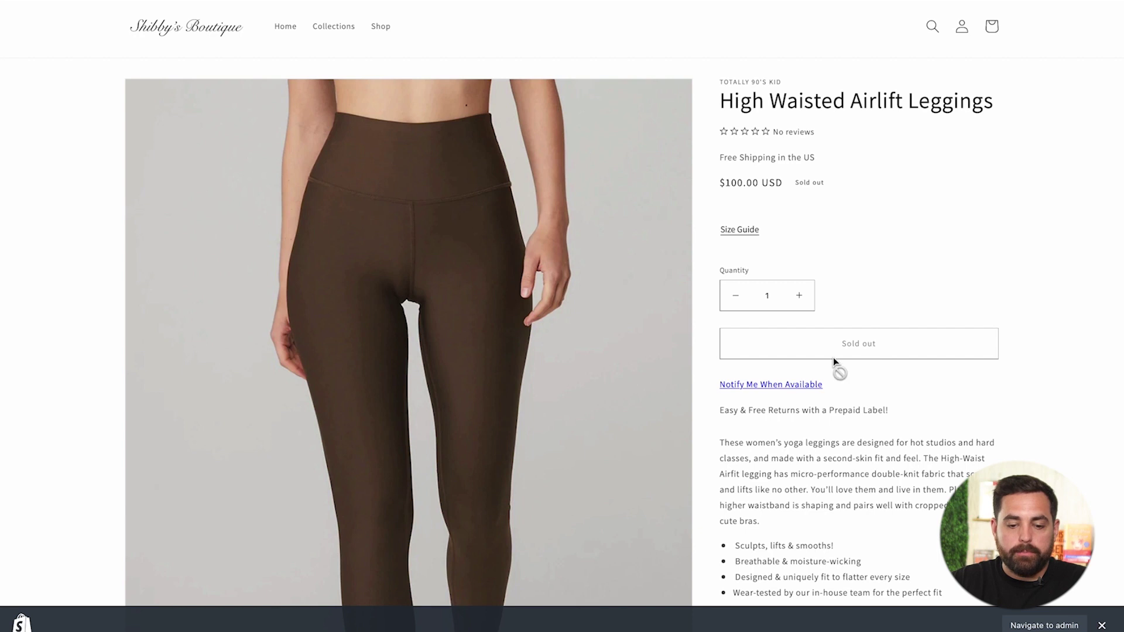
{"action": "left_click", "coordinate": [784, 388]}
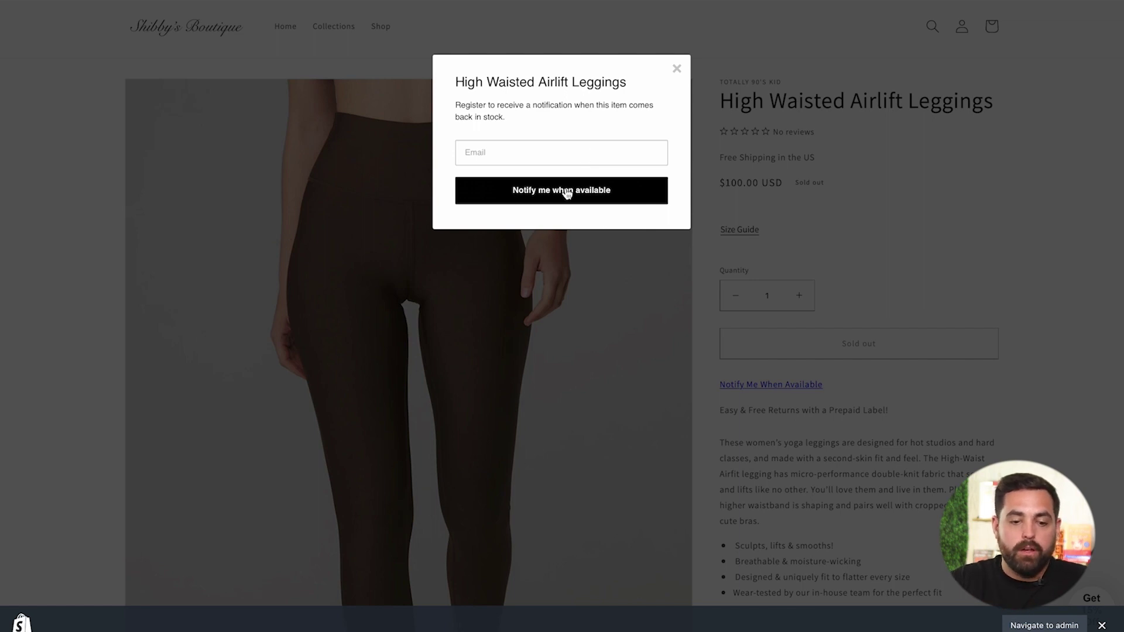
{"action": "left_click", "coordinate": [676, 70]}
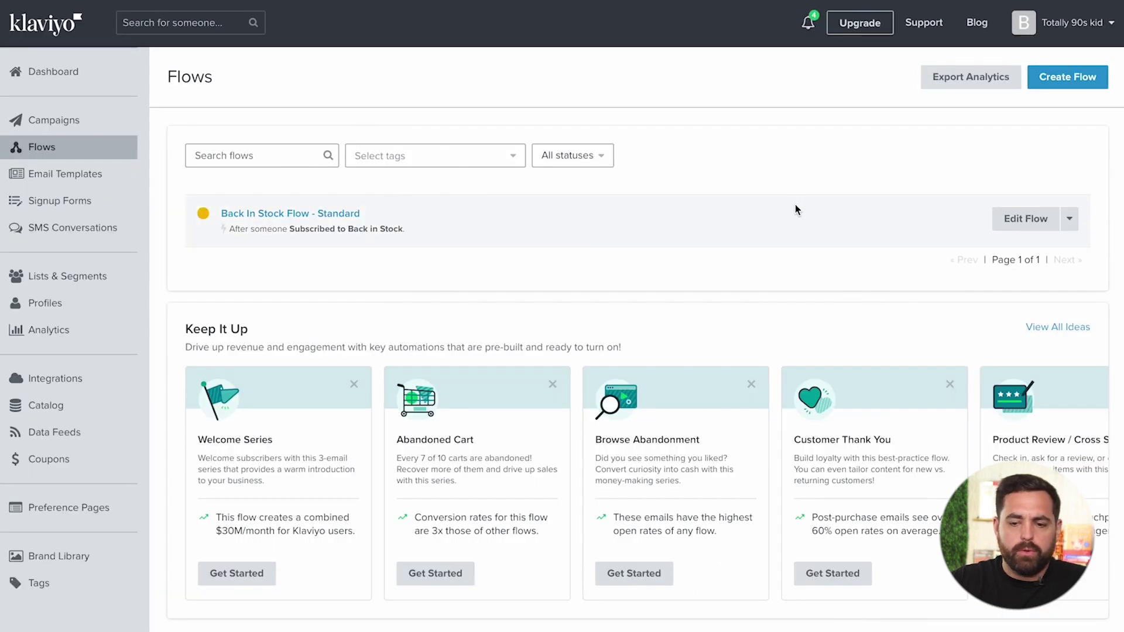
Switch the 'The wait is over!' email in Back In Stock Flow - Standard from Manual to Live and save
{"action": "left_click", "coordinate": [1070, 220]}
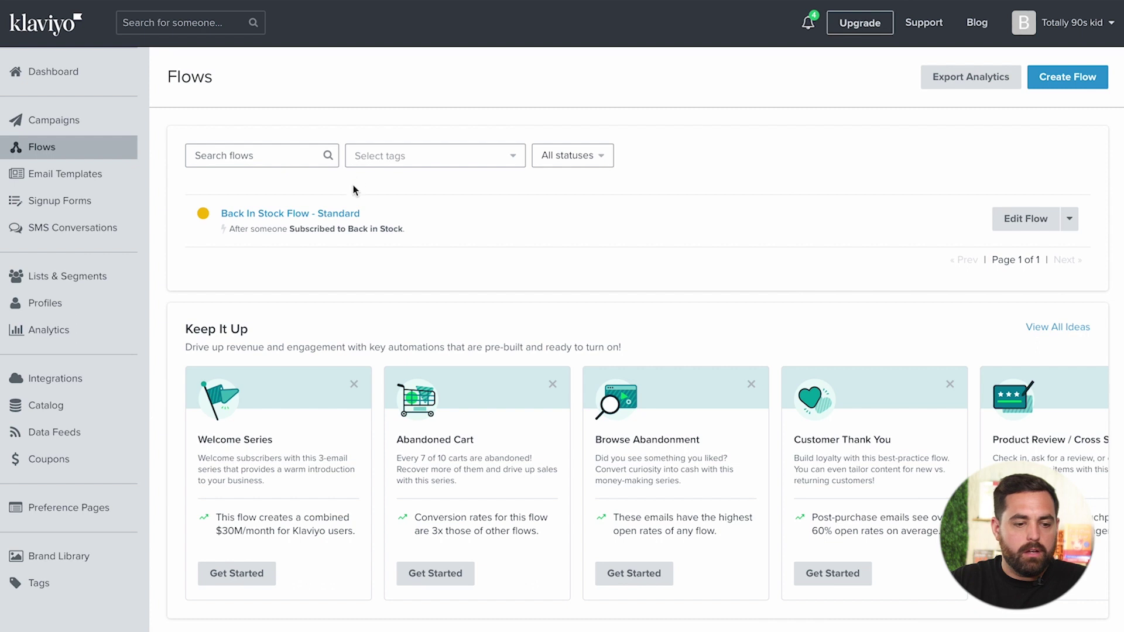
{"action": "left_click", "coordinate": [324, 213]}
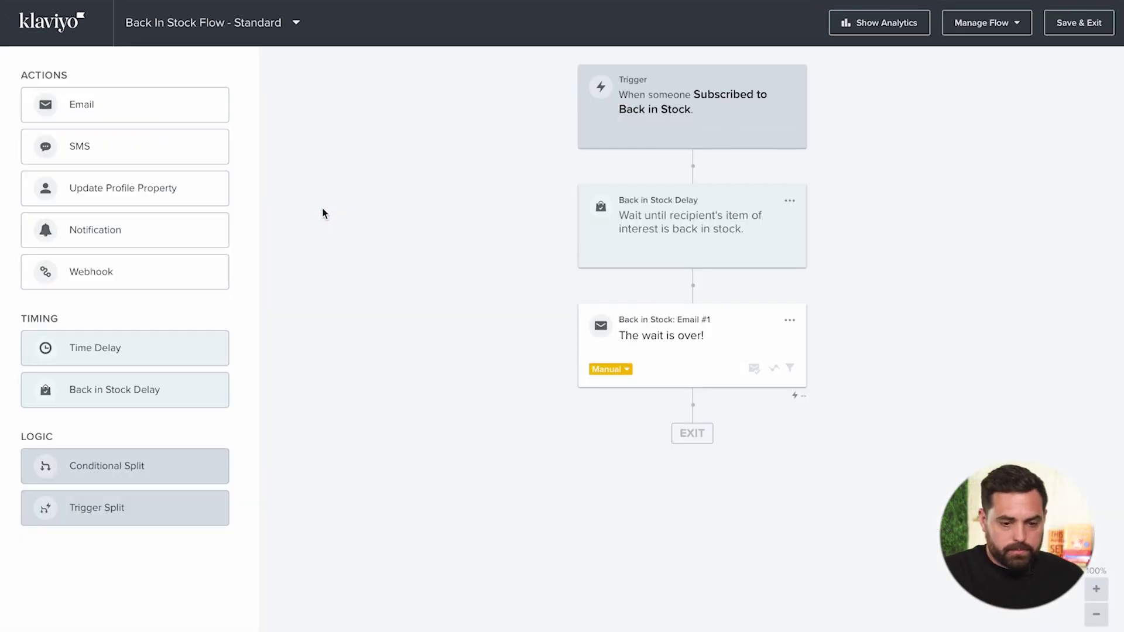
{"action": "left_click", "coordinate": [626, 369]}
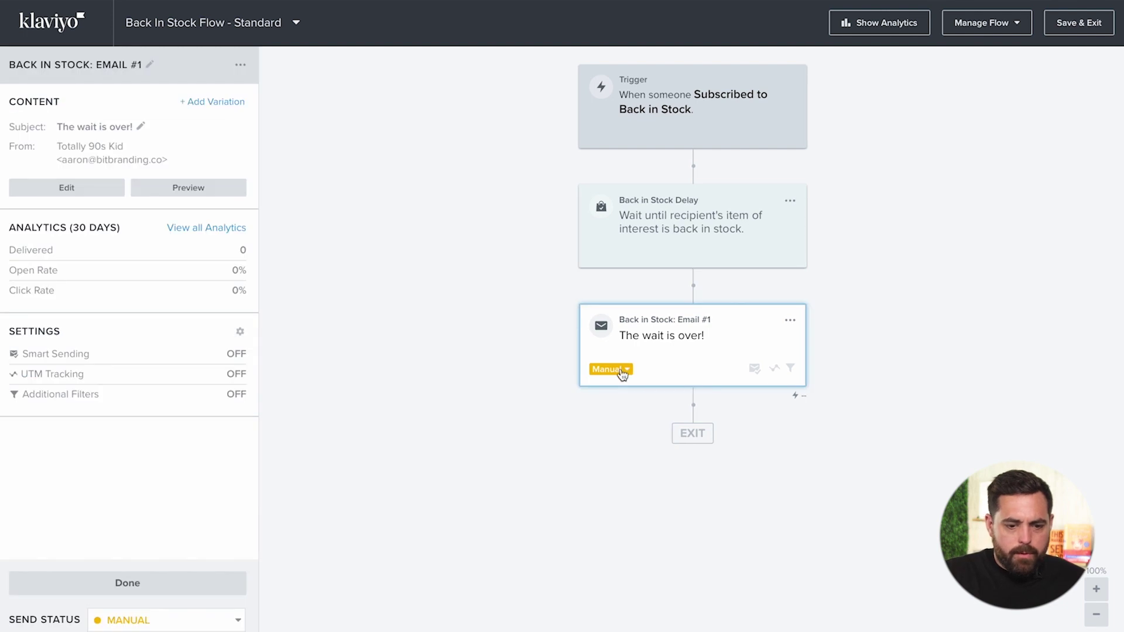
{"action": "left_click", "coordinate": [622, 372]}
{"action": "left_click", "coordinate": [616, 421]}
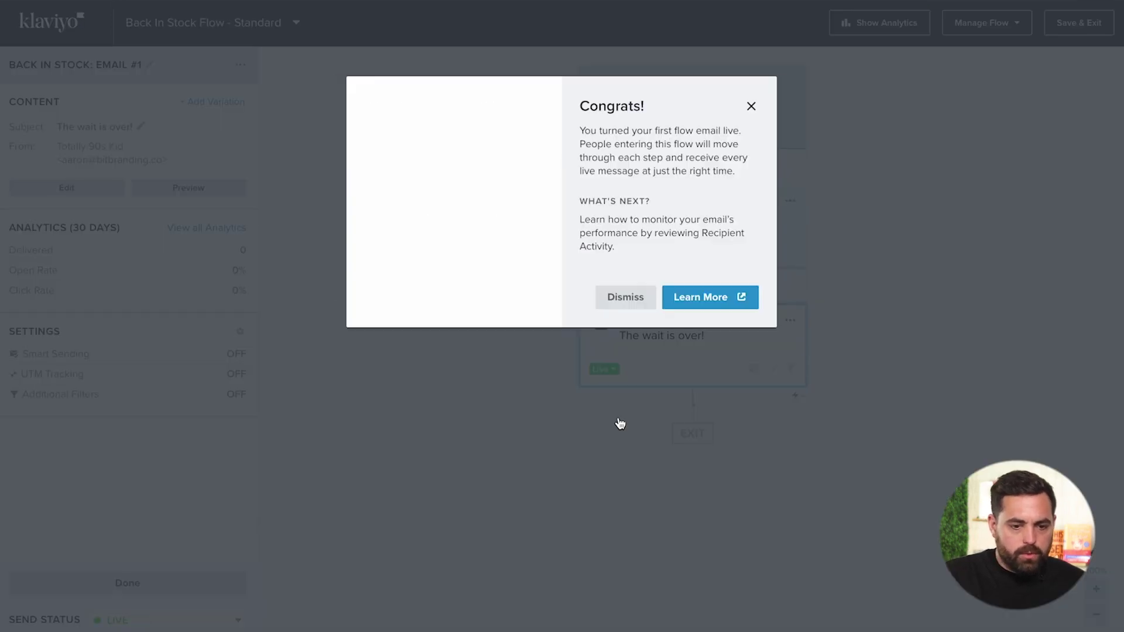
{"action": "left_click", "coordinate": [632, 304]}
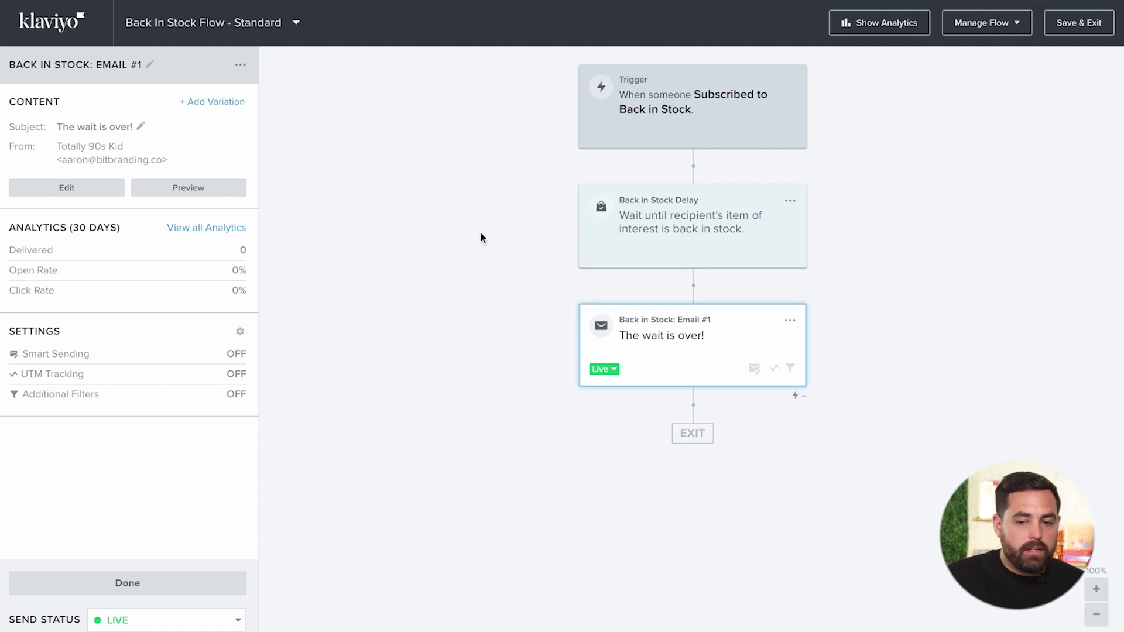
{"action": "left_click", "coordinate": [1063, 25]}
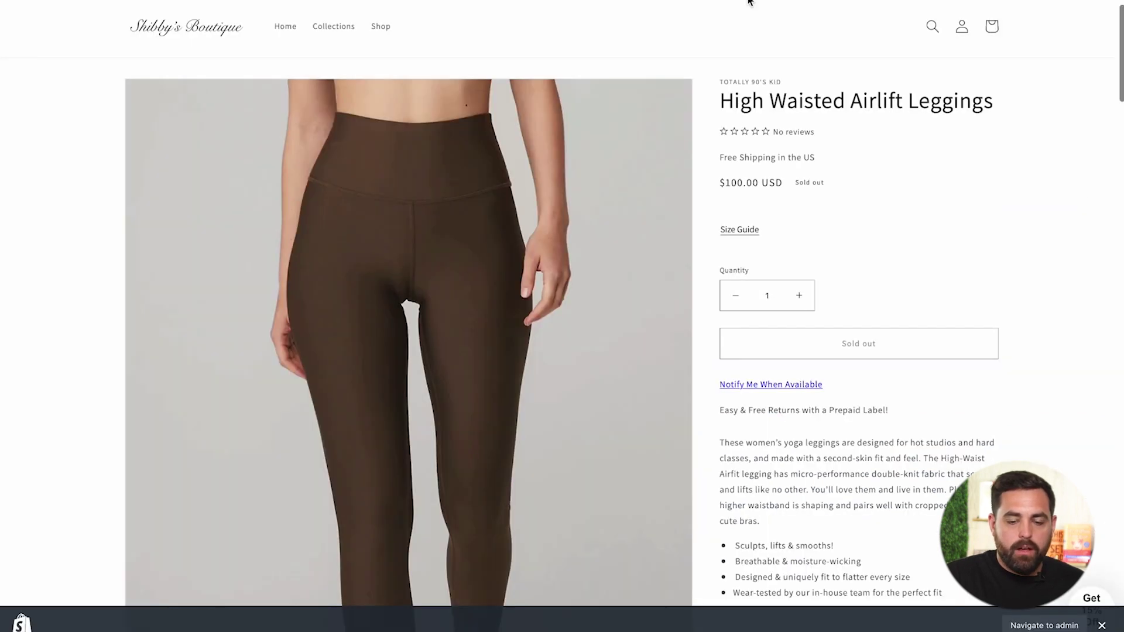
Submit a test email in the leggings Notify Me form and close the 'You're in!' confirmation
{"action": "scroll", "coordinate": [860, 294], "scroll_direction": "down", "scroll_amount": 1}
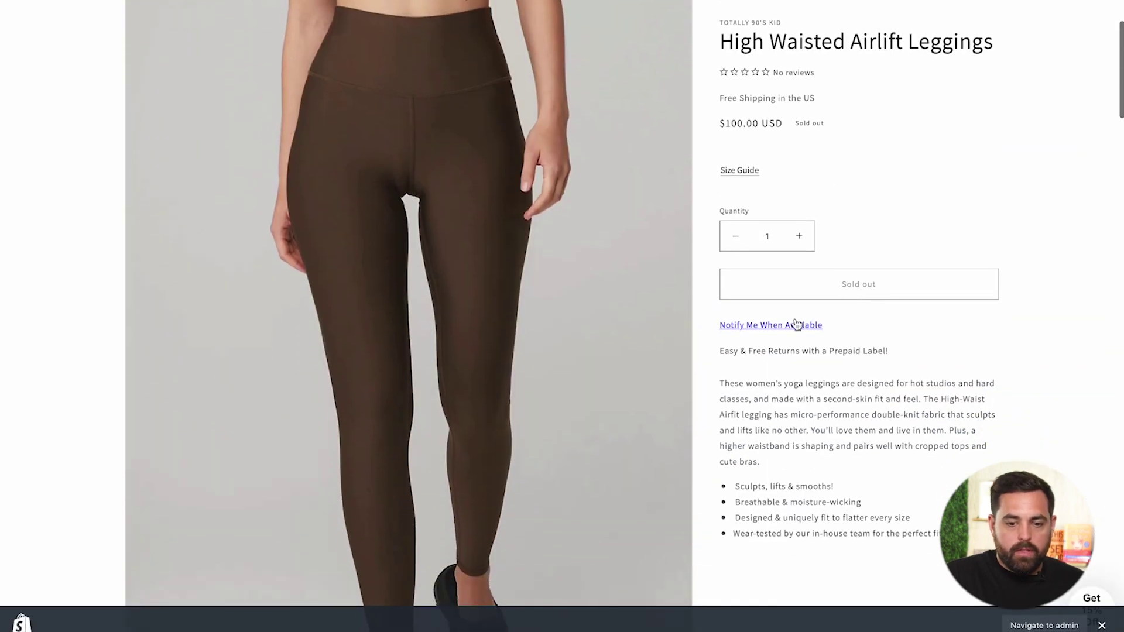
{"action": "left_click", "coordinate": [777, 327]}
{"action": "left_click", "coordinate": [496, 156]}
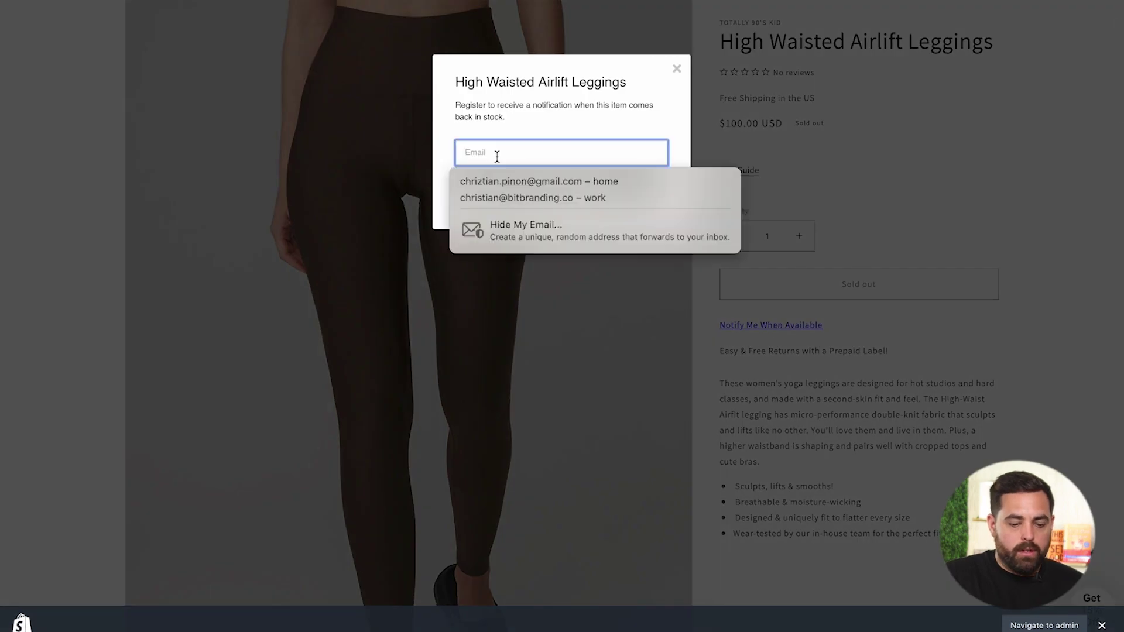
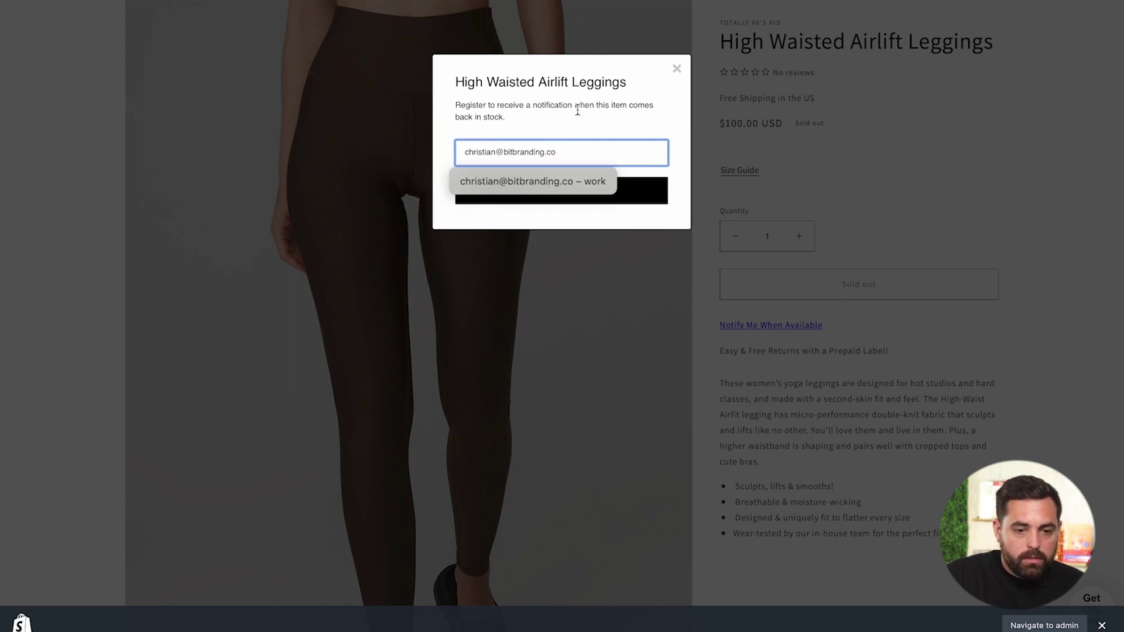
{"action": "left_click", "coordinate": [577, 110]}
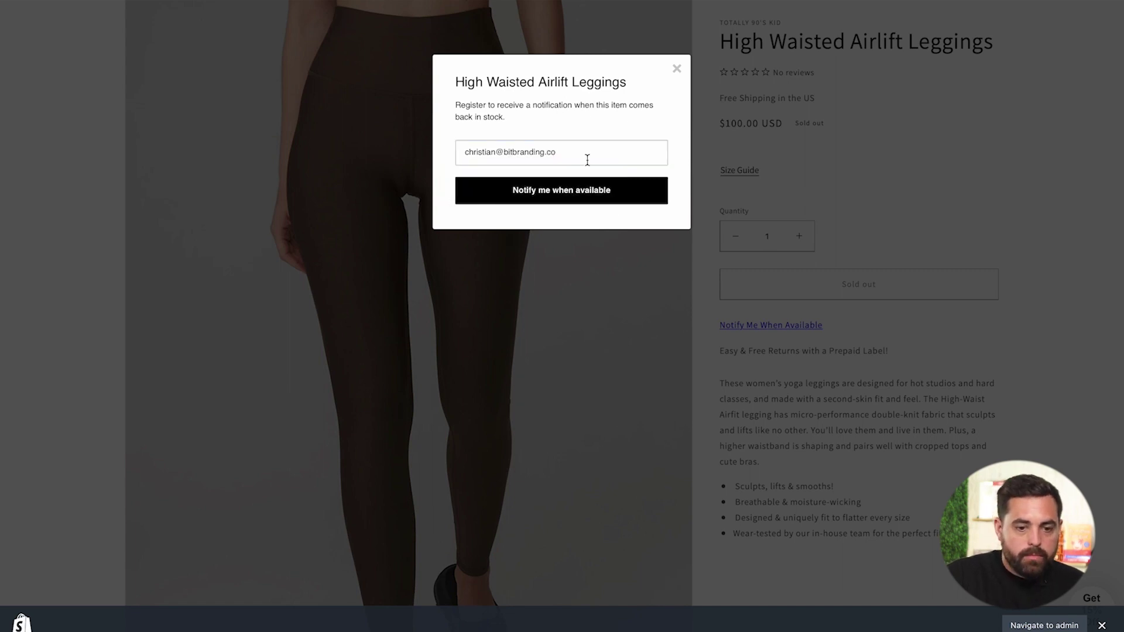
{"action": "left_click", "coordinate": [596, 199]}
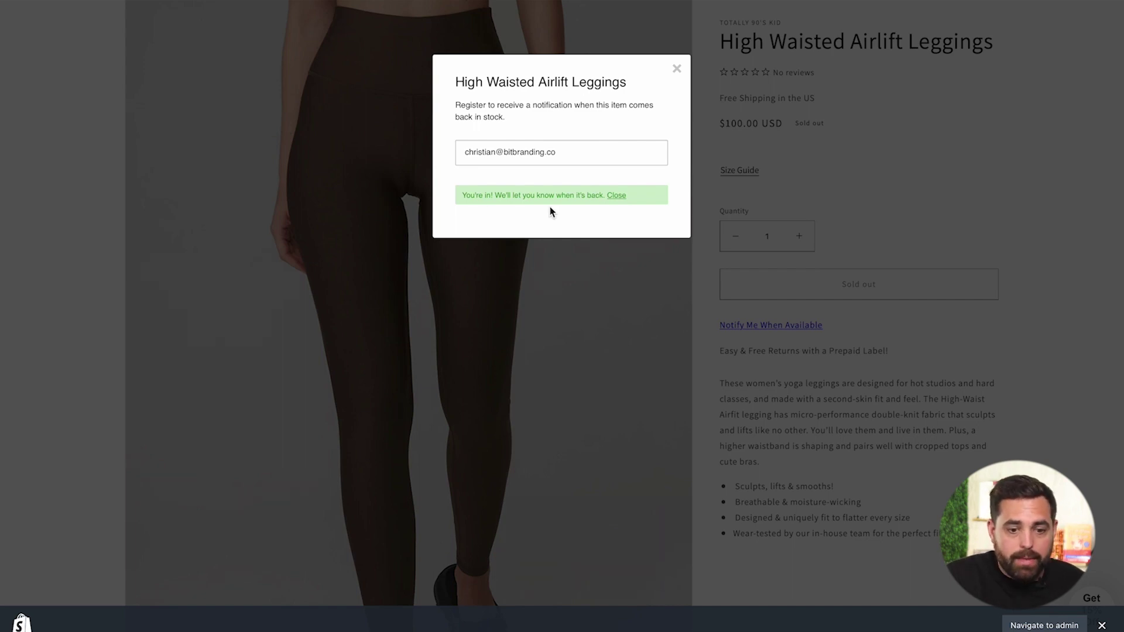
{"action": "left_click", "coordinate": [617, 197]}
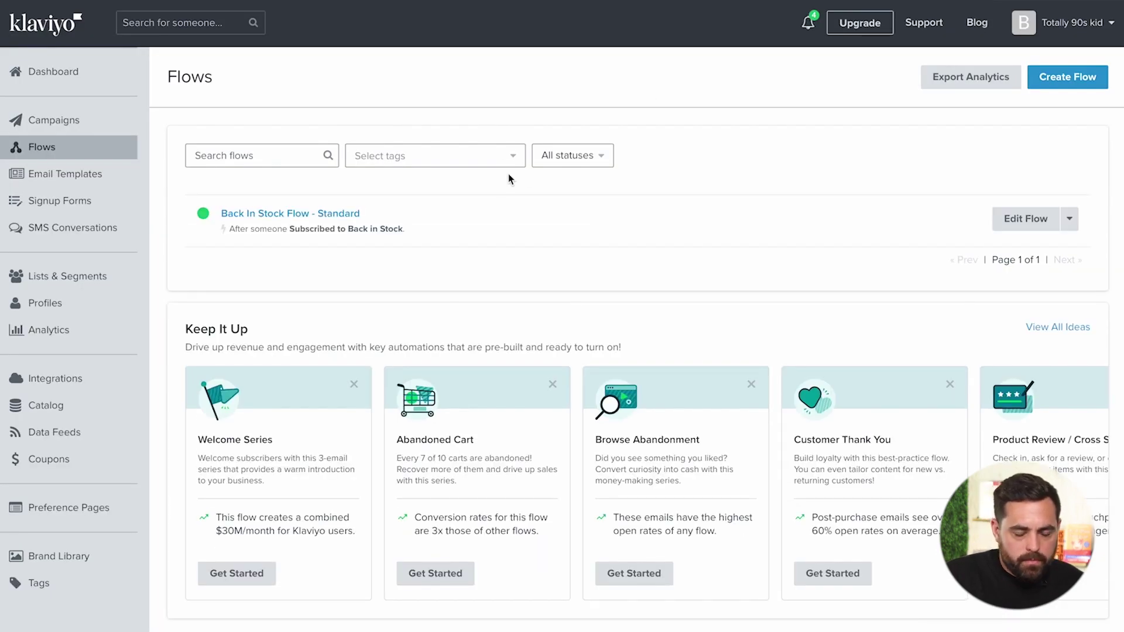
Open Back In Stock Flow - Standard and view the Back in Stock Delay card's waiting subscriber
{"action": "left_click", "coordinate": [299, 215]}
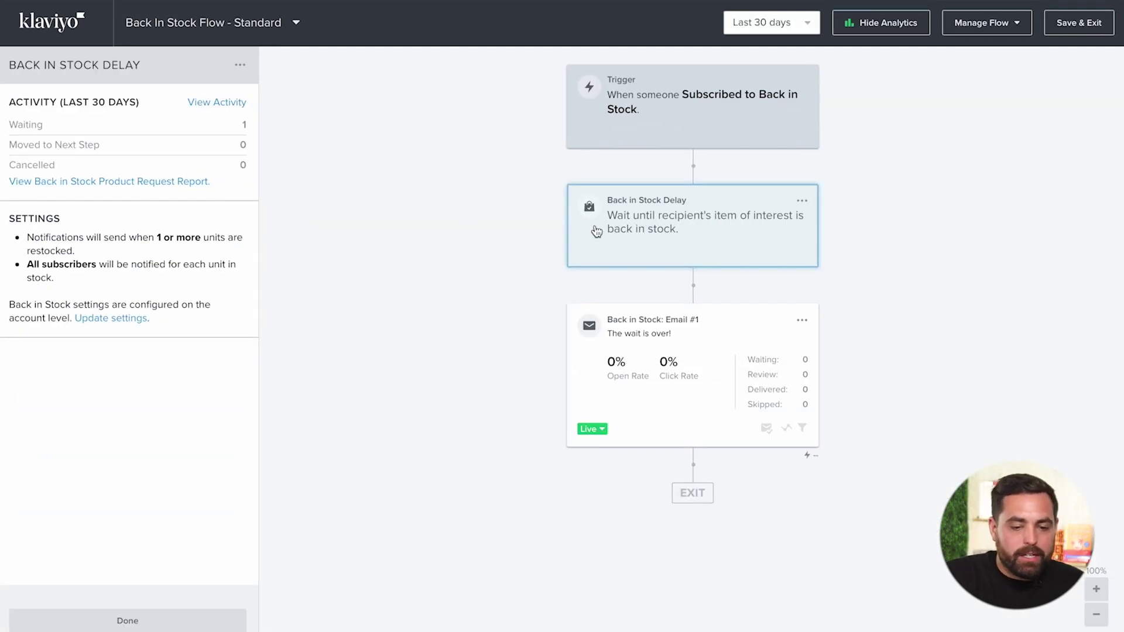
{"action": "left_click", "coordinate": [653, 225]}
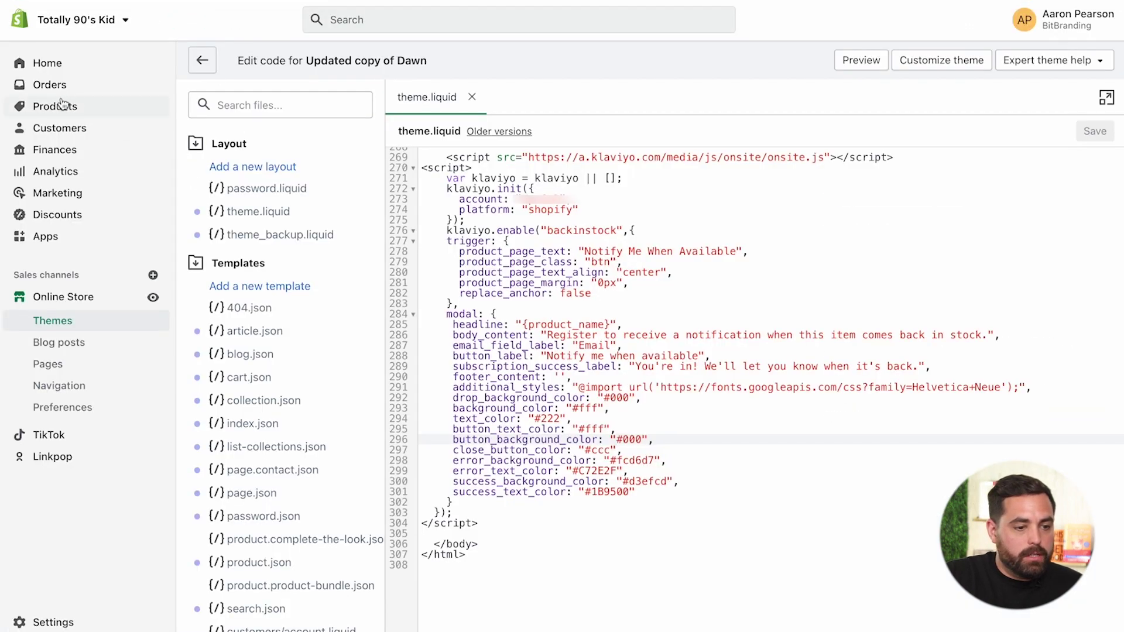
Filter products by 'leggin' and open High Waisted Airlift Leggings
{"action": "left_click", "coordinate": [57, 108]}
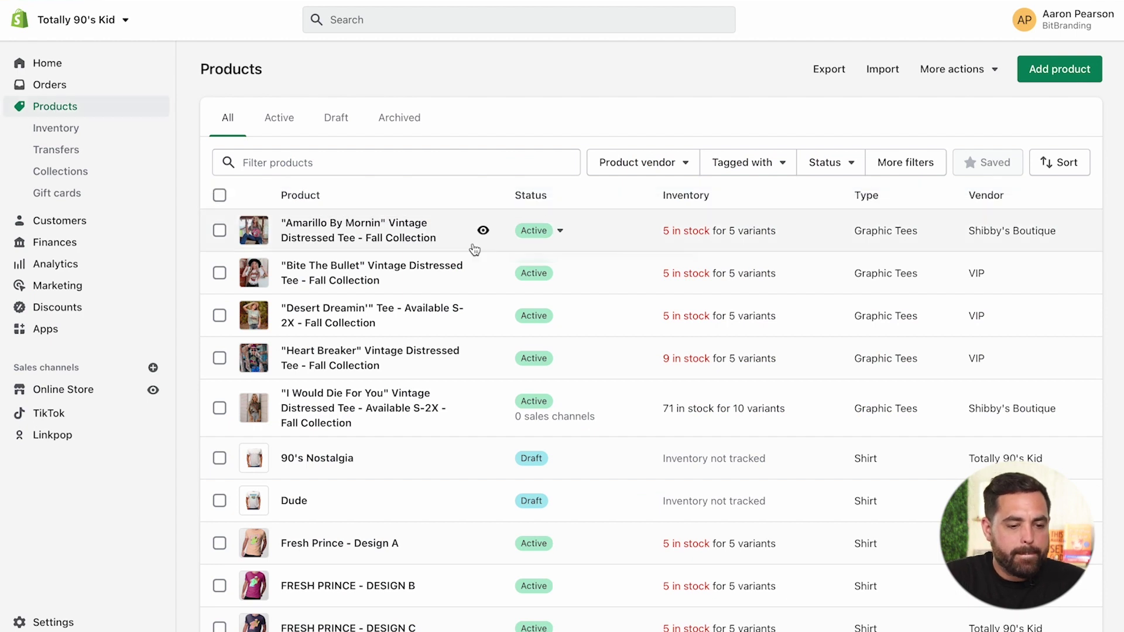
{"action": "left_click", "coordinate": [377, 165]}
{"action": "type", "text": "leggin"}
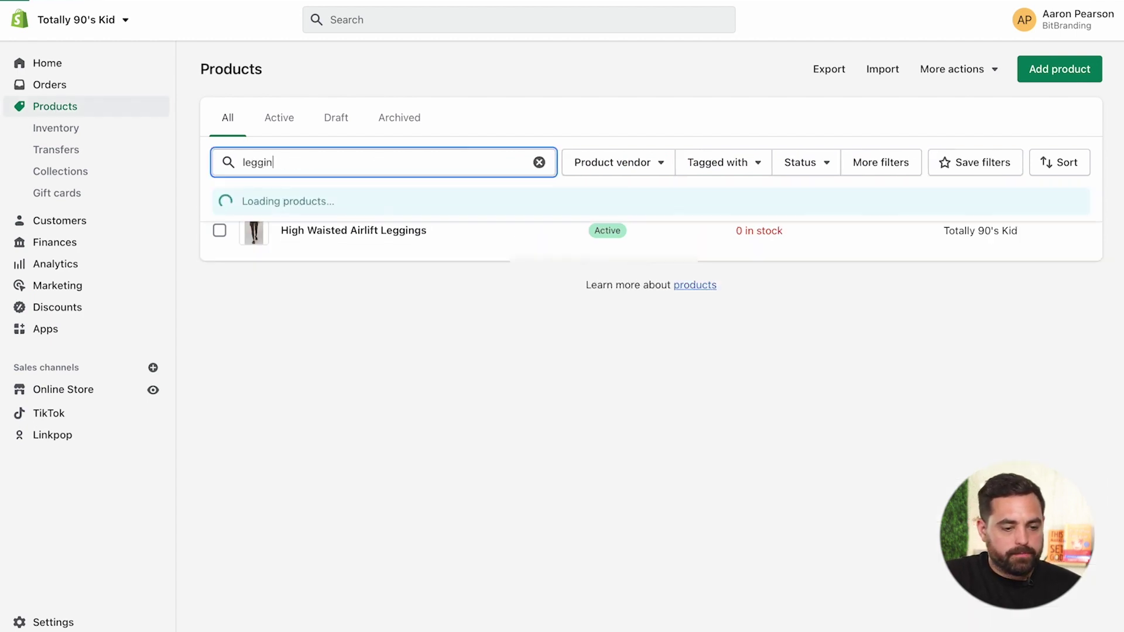
{"action": "type", "text": "s"}
{"action": "key", "text": "BackSpace"}
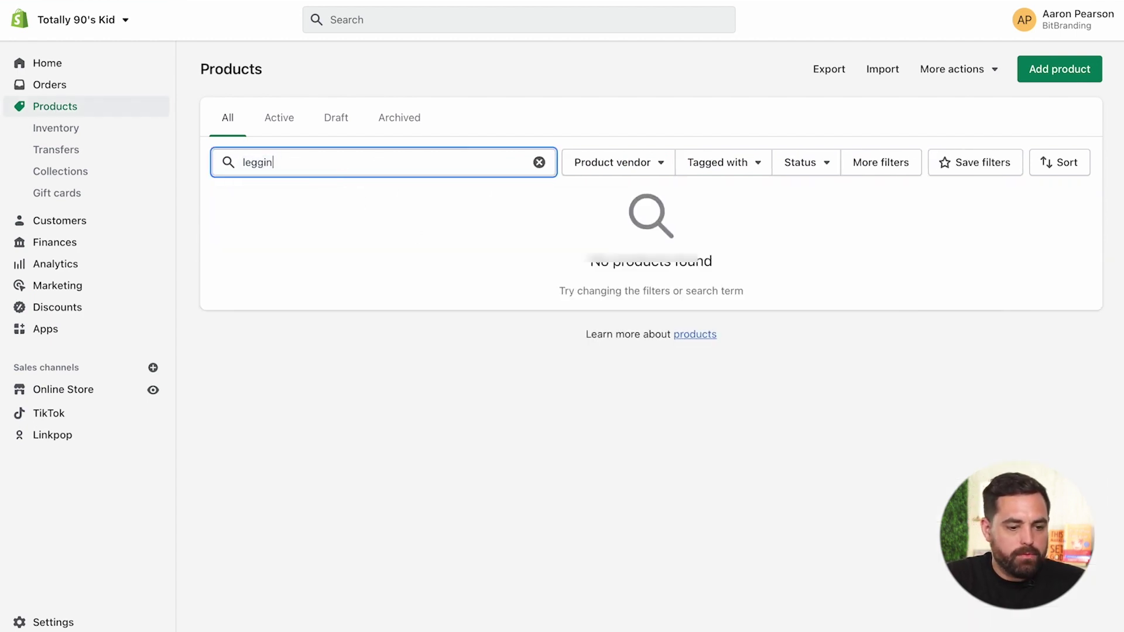
{"action": "left_click", "coordinate": [363, 235]}
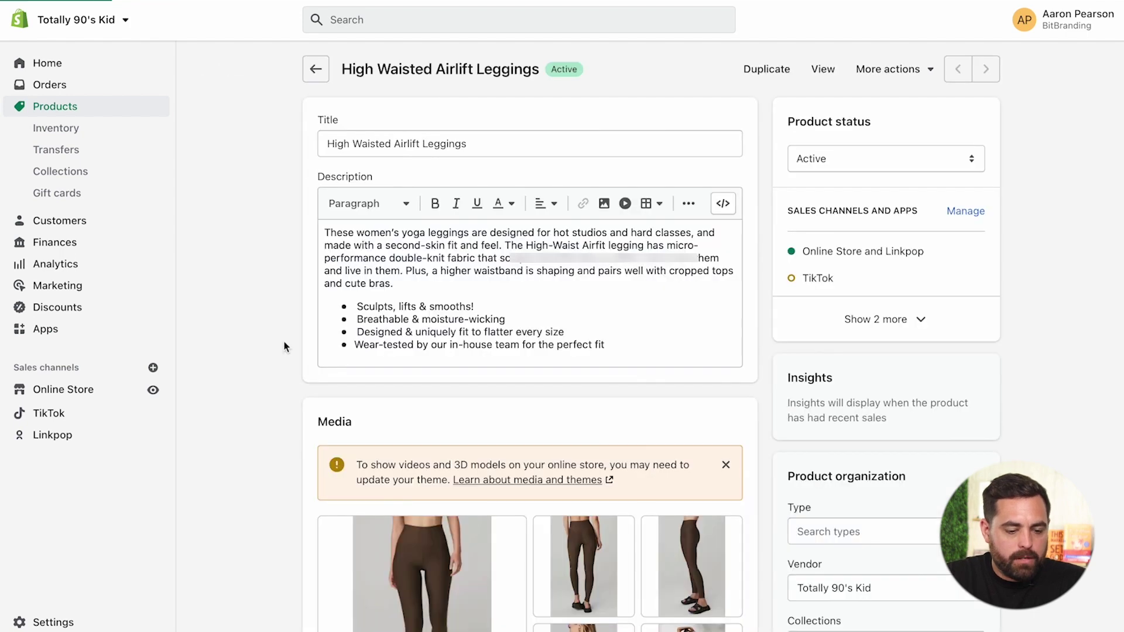
Raise the leggings' available inventory from 0 to 5 units and save
{"action": "scroll", "coordinate": [283, 342], "scroll_direction": "down", "scroll_amount": 7}
{"action": "scroll", "coordinate": [259, 389], "scroll_direction": "down", "scroll_amount": 3}
{"action": "scroll", "coordinate": [261, 391], "scroll_direction": "down", "scroll_amount": 2}
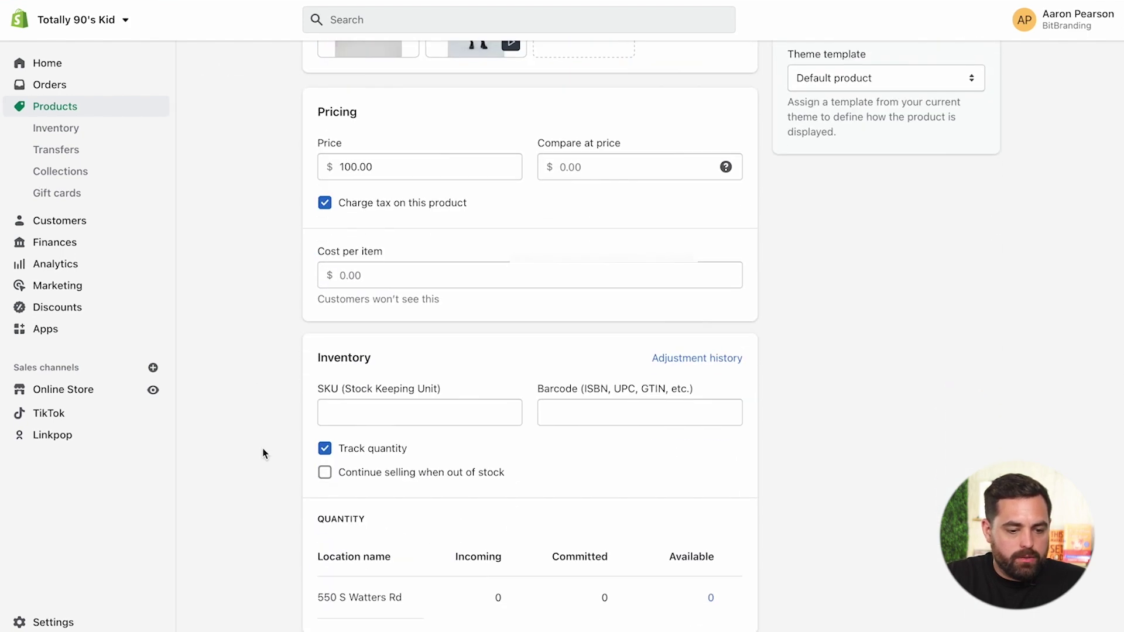
{"action": "scroll", "coordinate": [263, 450], "scroll_direction": "down", "scroll_amount": 3}
{"action": "scroll", "coordinate": [263, 449], "scroll_direction": "down", "scroll_amount": 3}
{"action": "scroll", "coordinate": [263, 449], "scroll_direction": "down", "scroll_amount": 1}
{"action": "scroll", "coordinate": [263, 449], "scroll_direction": "down", "scroll_amount": 4}
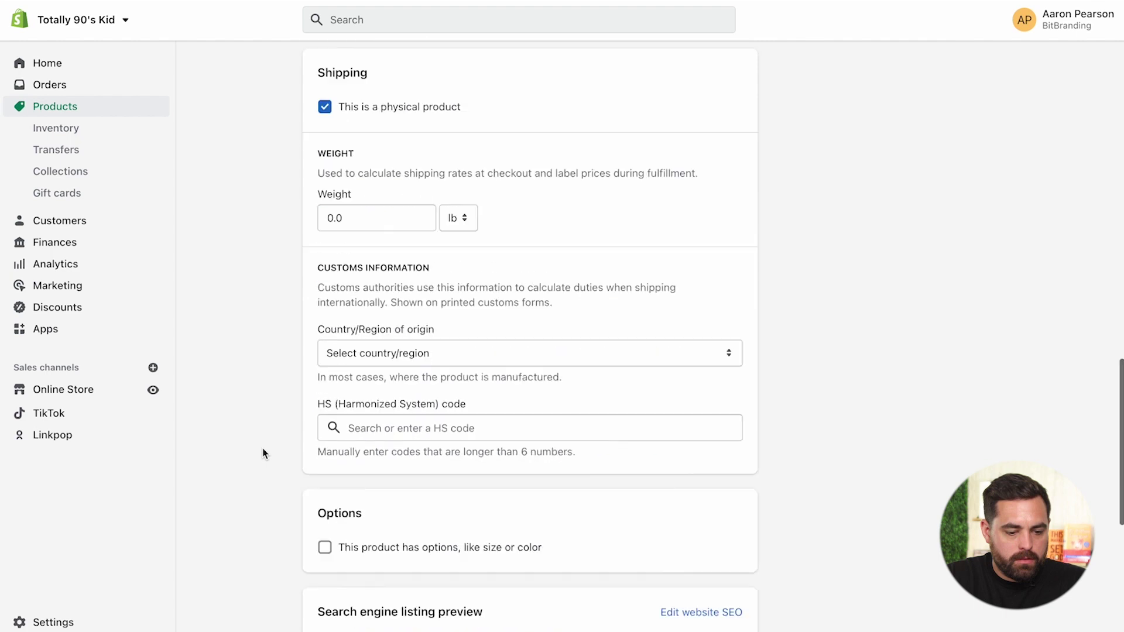
{"action": "scroll", "coordinate": [262, 454], "scroll_direction": "down", "scroll_amount": 5}
{"action": "scroll", "coordinate": [263, 454], "scroll_direction": "up", "scroll_amount": 9}
{"action": "scroll", "coordinate": [263, 454], "scroll_direction": "up", "scroll_amount": 2}
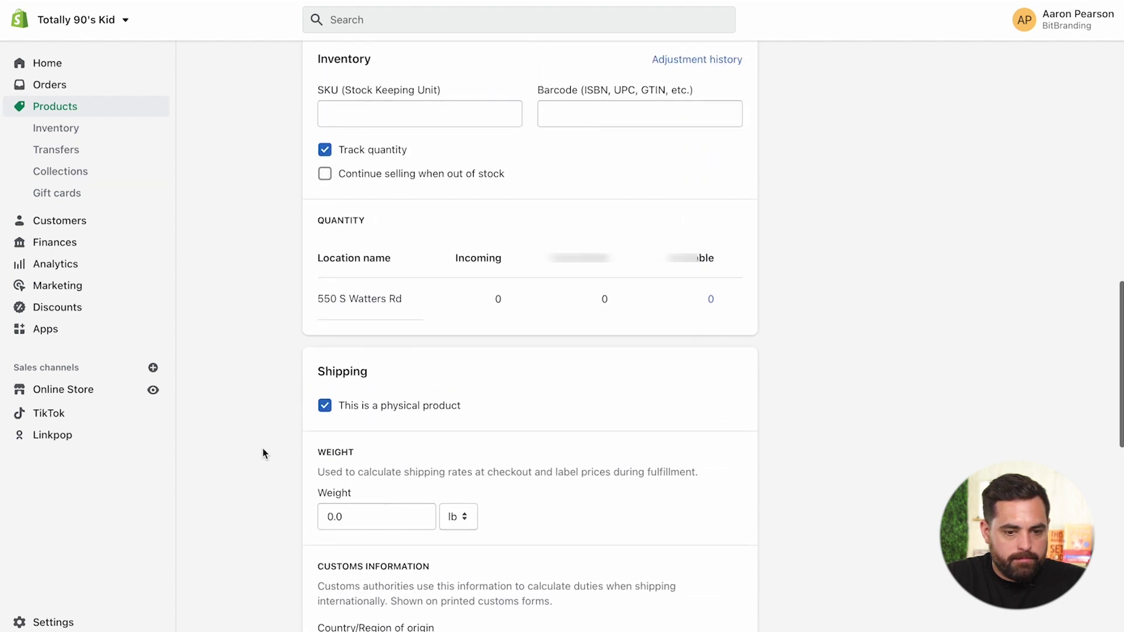
{"action": "left_click", "coordinate": [720, 301]}
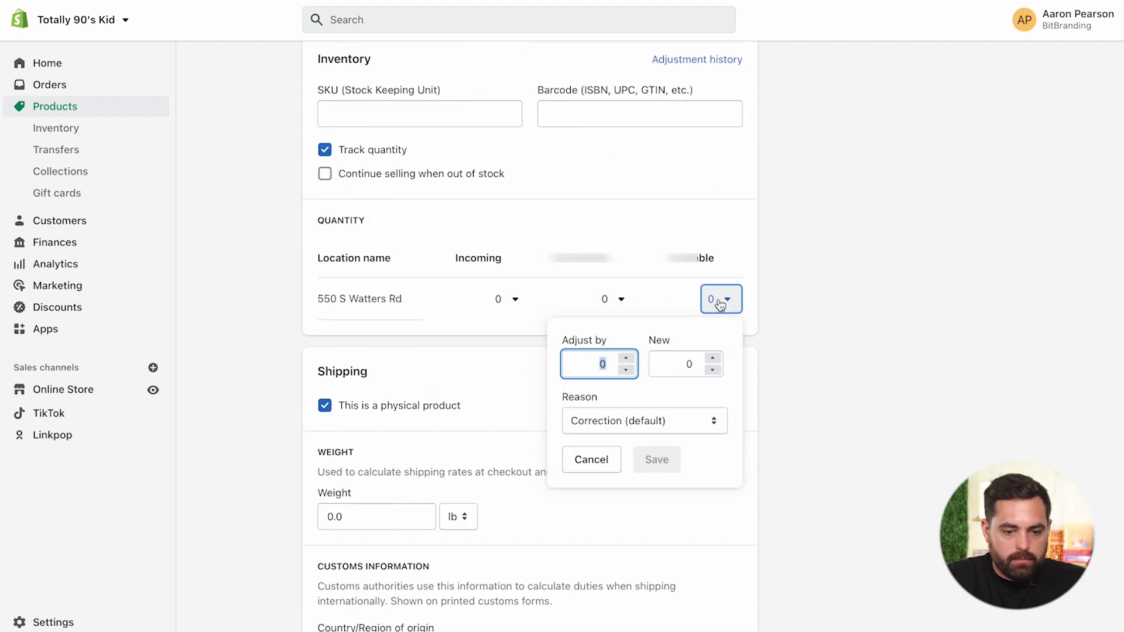
{"action": "left_click", "coordinate": [713, 359]}
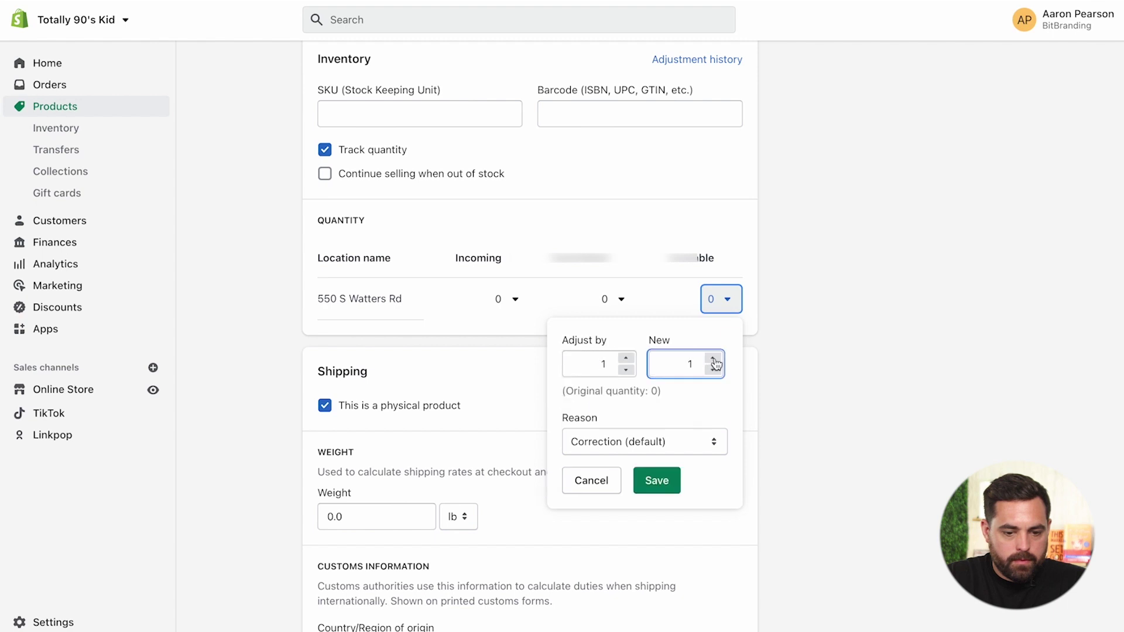
{"action": "left_click", "coordinate": [714, 359]}
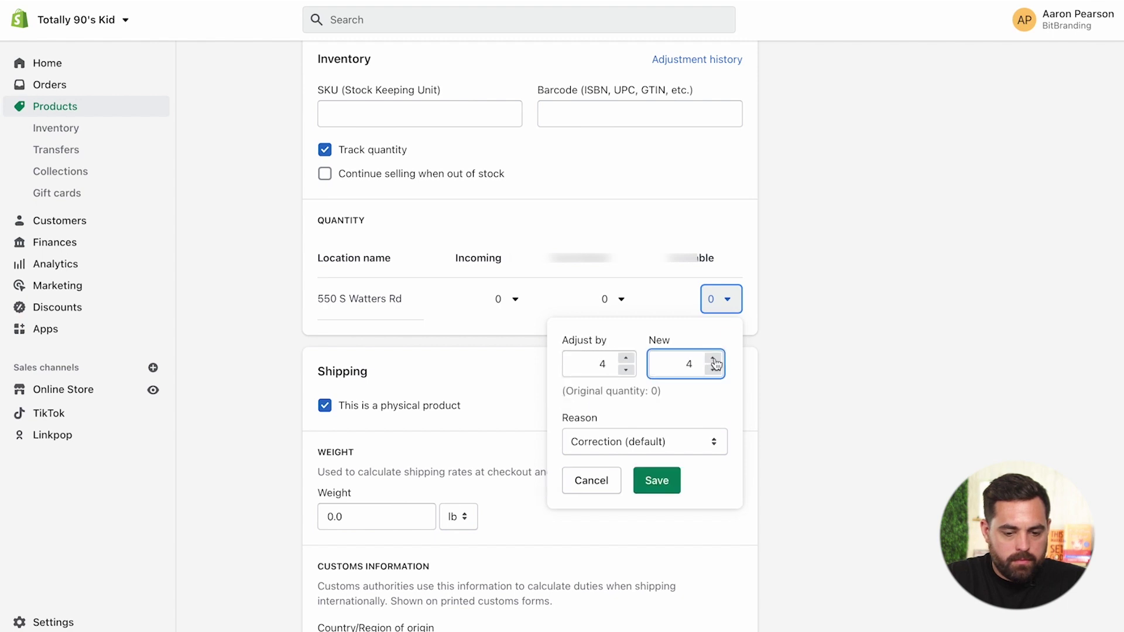
{"action": "left_click", "coordinate": [657, 480]}
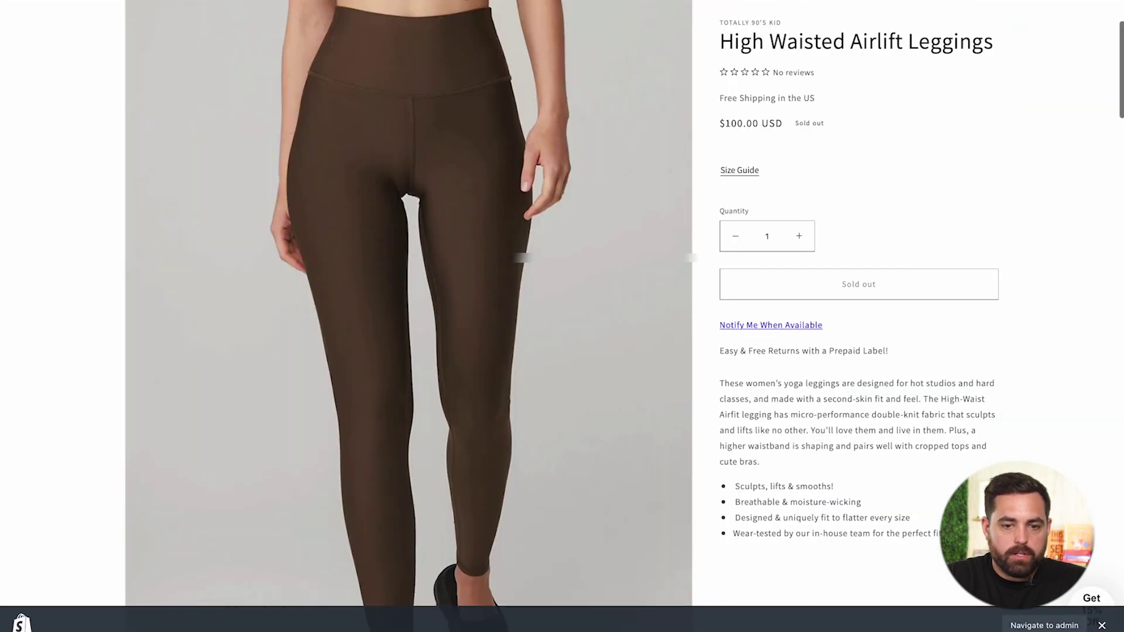
Reload the leggings product page and confirm it shows Add to cart instead of Sold out
{"action": "key", "text": "ctrl+r"}
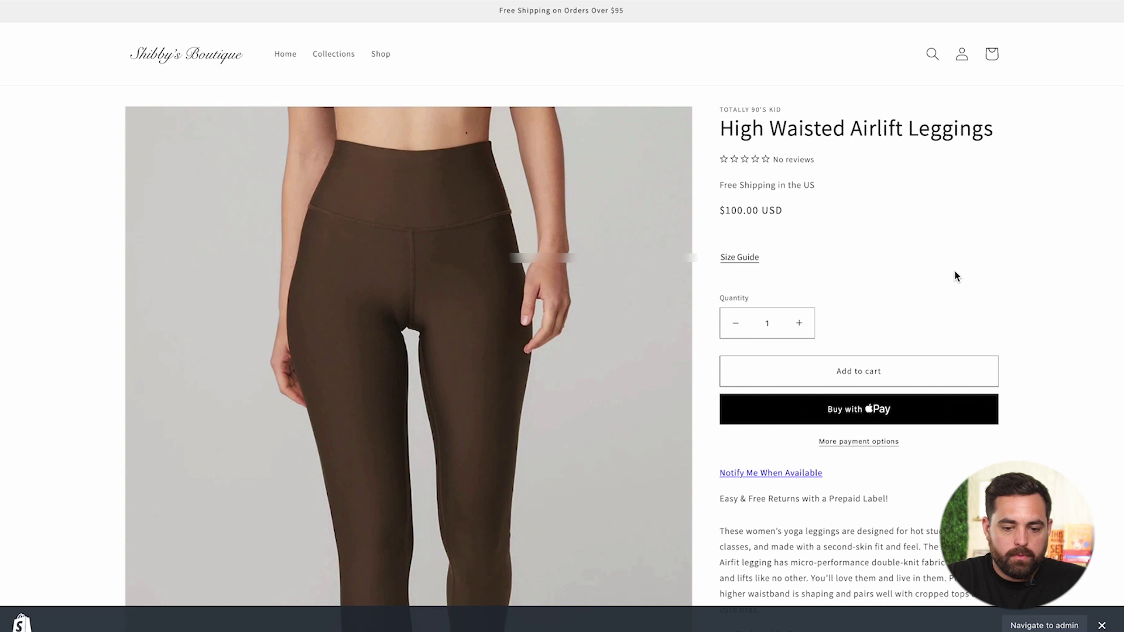
{"action": "scroll", "coordinate": [956, 275], "scroll_direction": "down", "scroll_amount": 2}
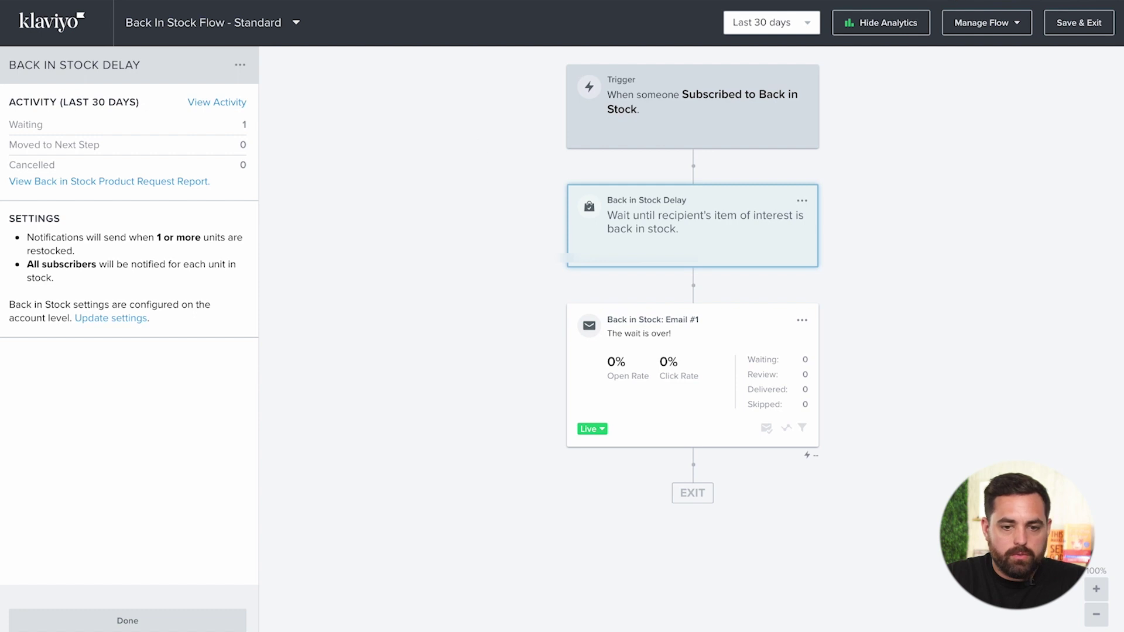
{"action": "left_click", "coordinate": [467, 202]}
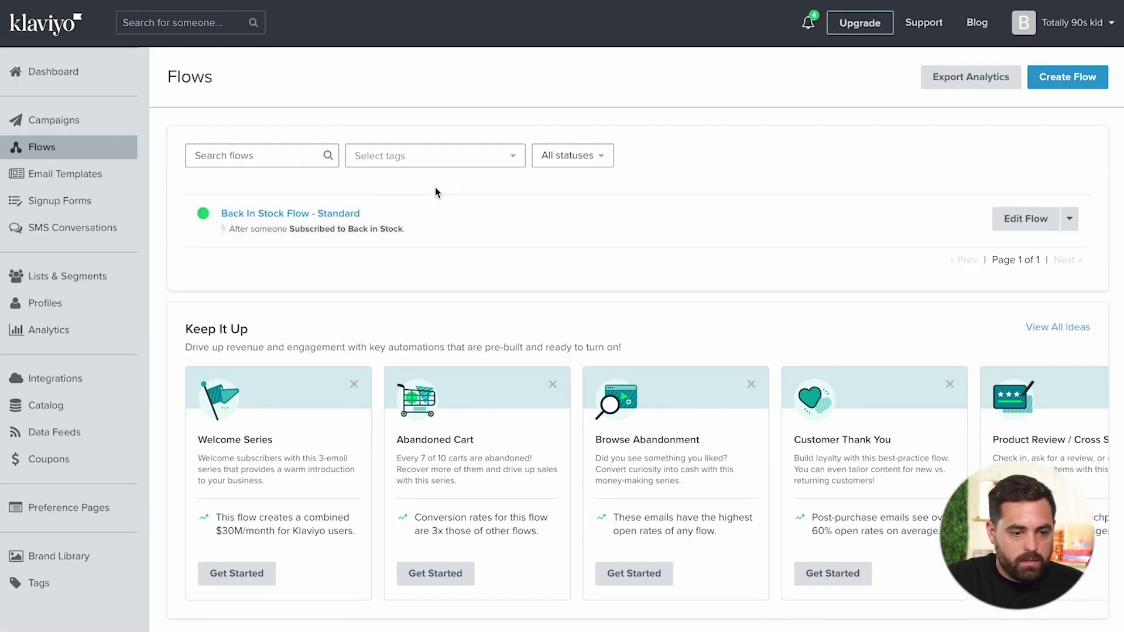
{"action": "left_click", "coordinate": [271, 214]}
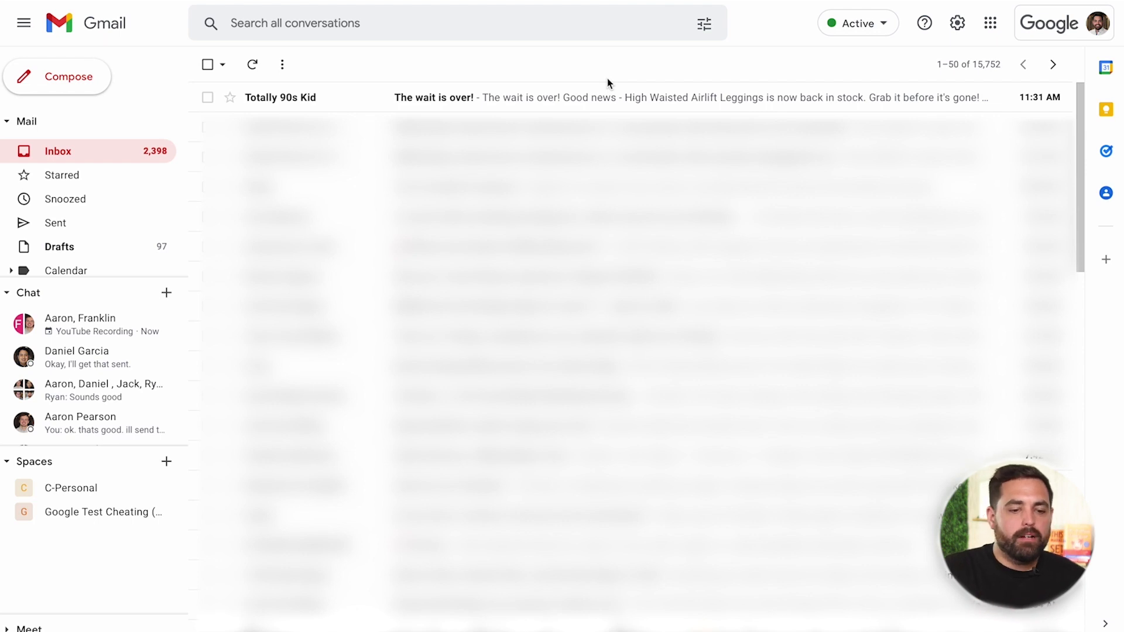
Open the 'The wait is over!' email and view the leggings photo, $100 price and View Product link
{"action": "left_click", "coordinate": [458, 98]}
{"action": "scroll", "coordinate": [366, 295], "scroll_direction": "down", "scroll_amount": 3}
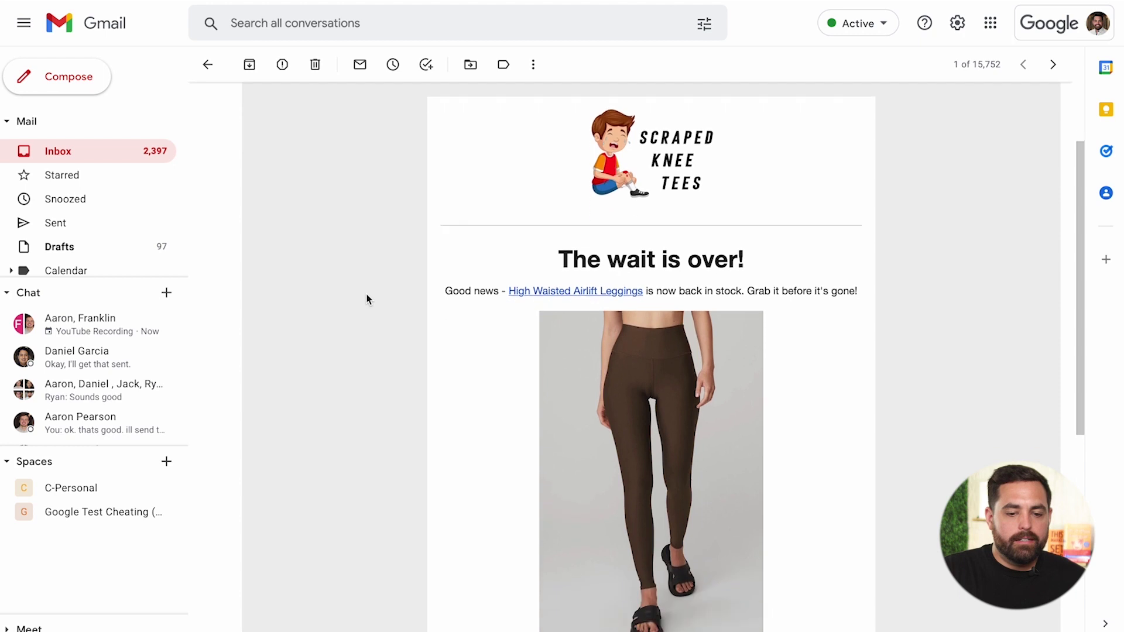
{"action": "scroll", "coordinate": [367, 295], "scroll_direction": "down", "scroll_amount": 2}
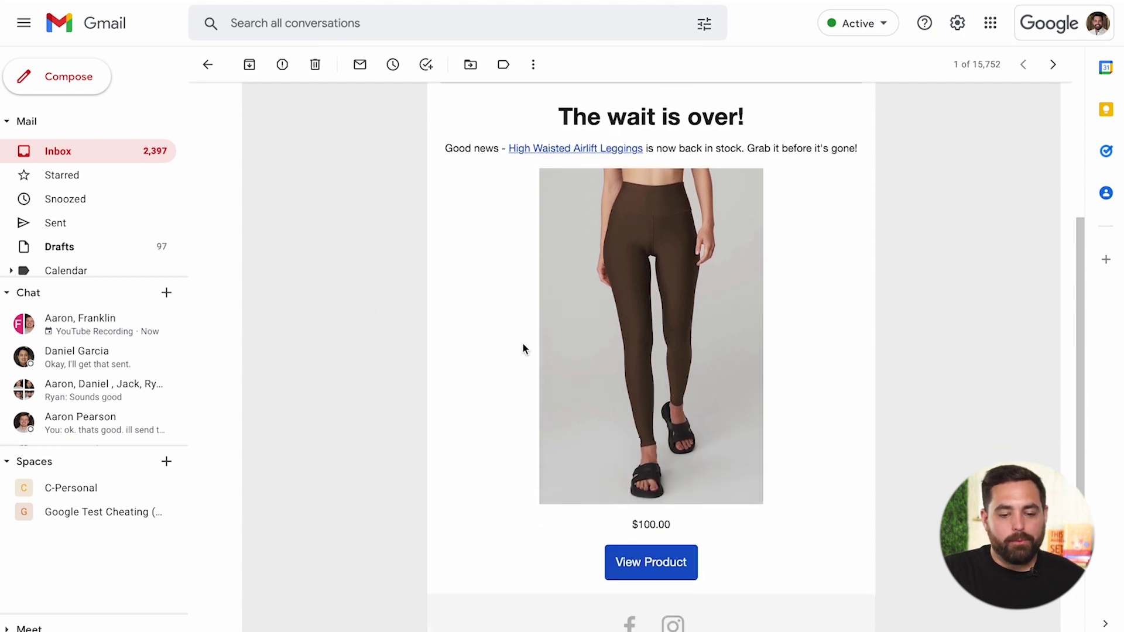